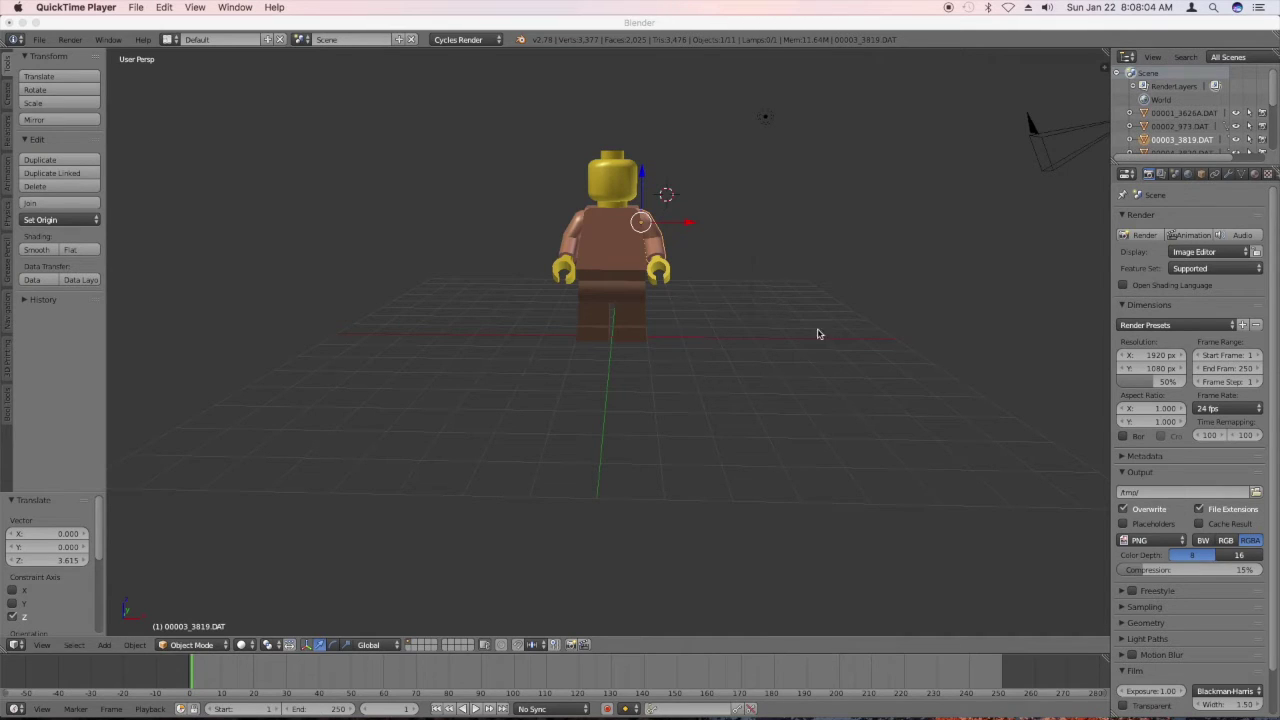
Enlarge the timeline area and change it to a UV/Image Editor, with the 3D View kept in the area above.
click(561, 155)
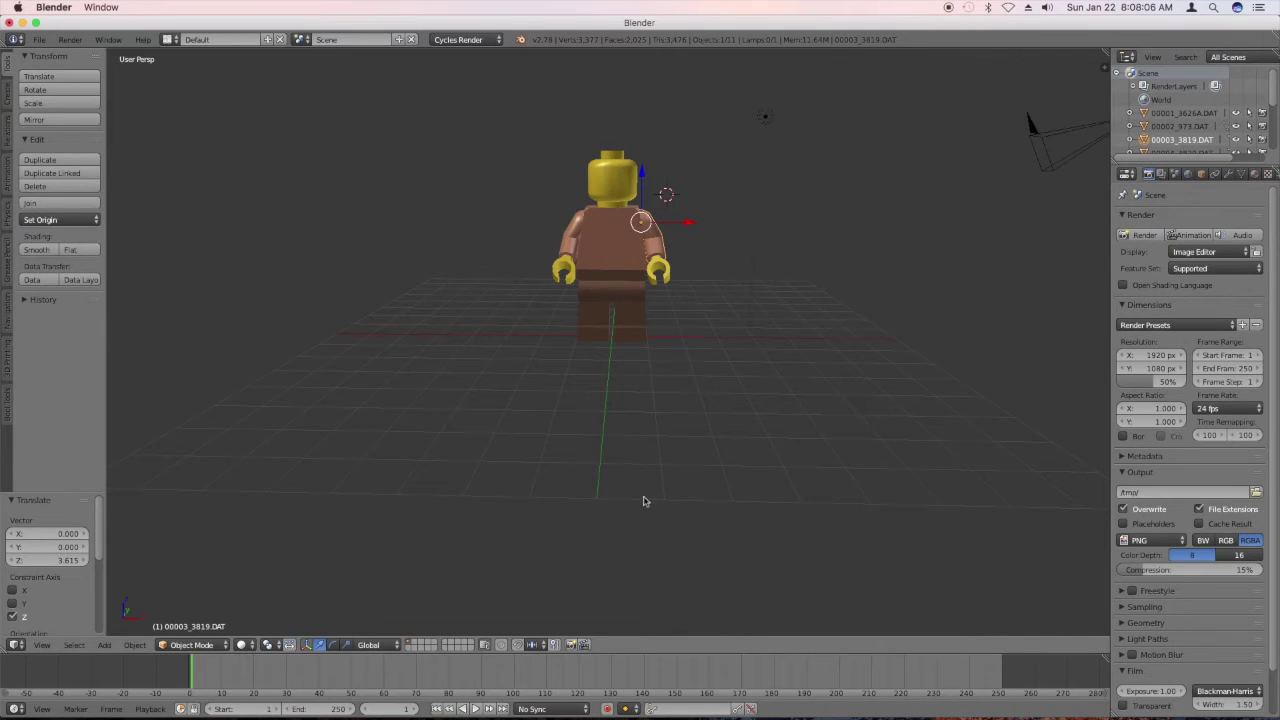
scroll(643, 490, down, 3)
scroll(633, 339, up, 4)
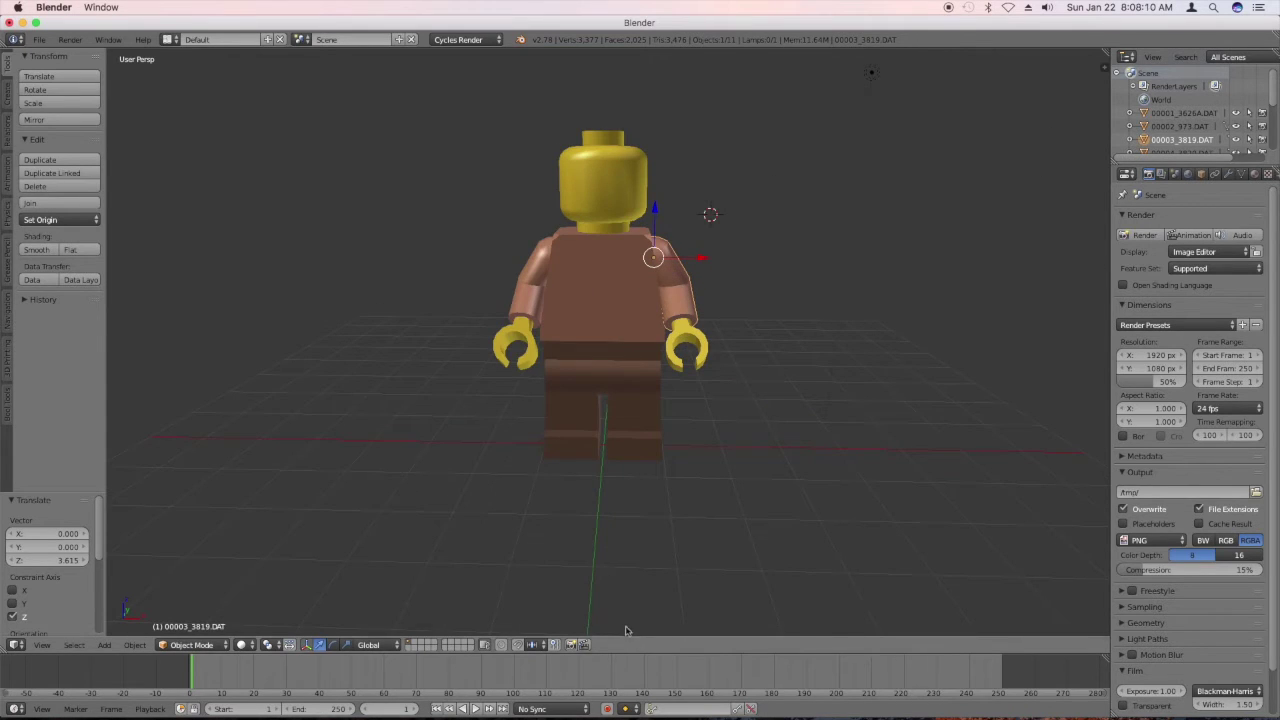
drag(628, 653, 120, 484)
click(15, 476)
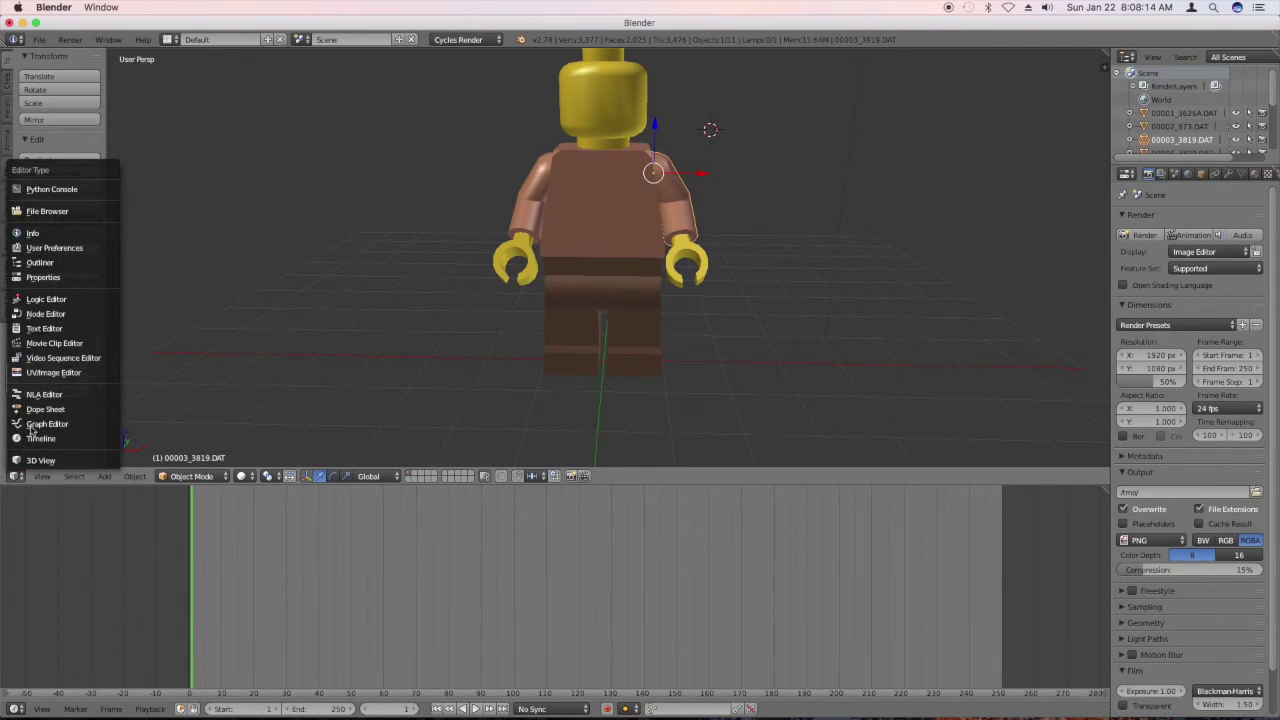
click(47, 377)
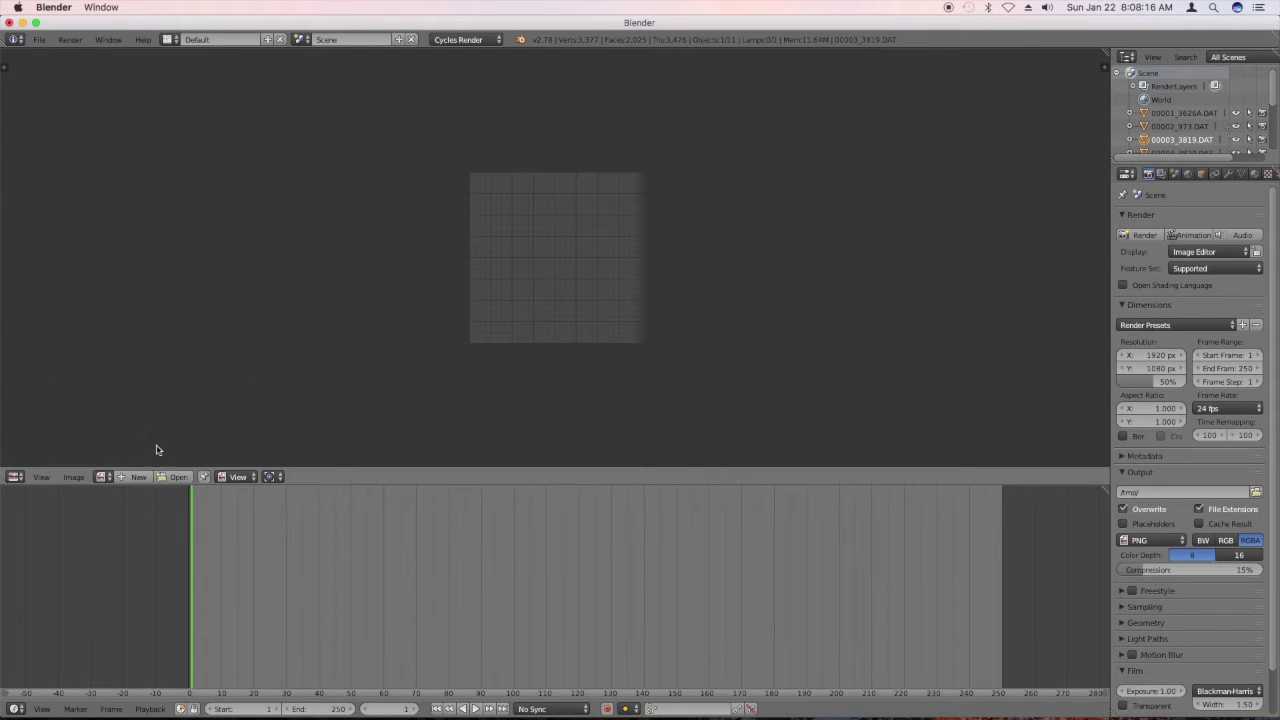
click(16, 709)
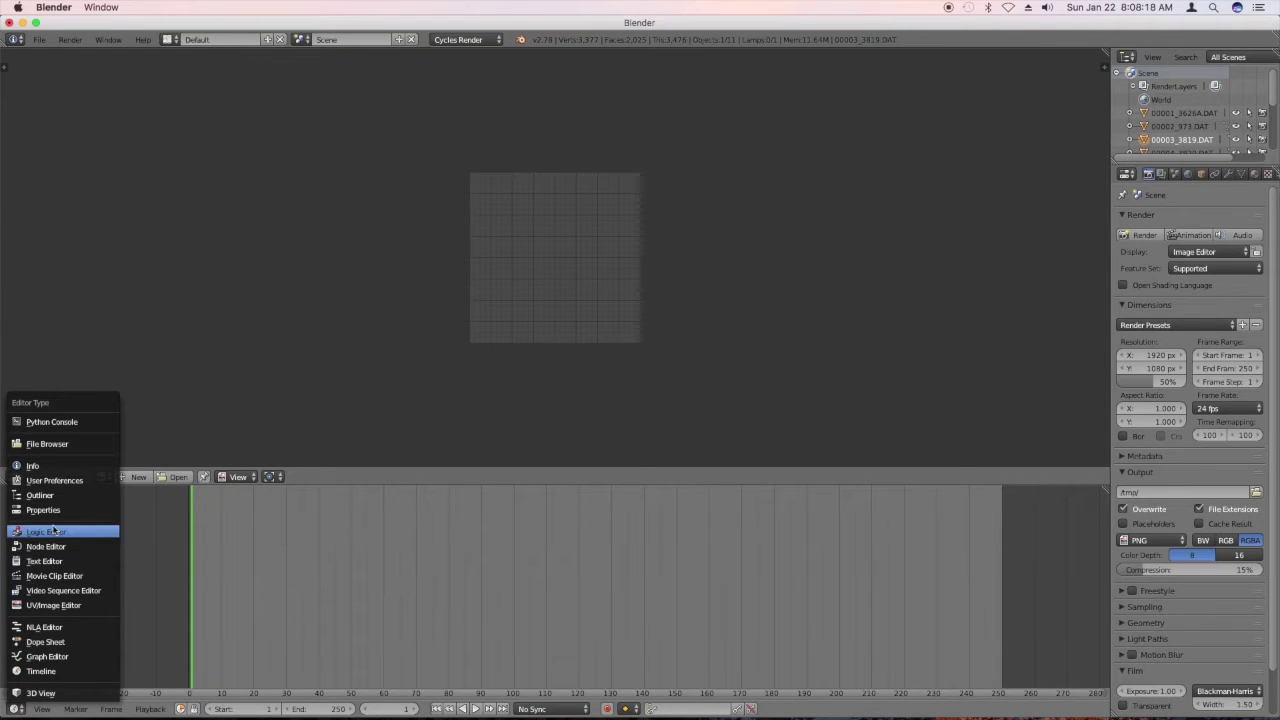
click(62, 606)
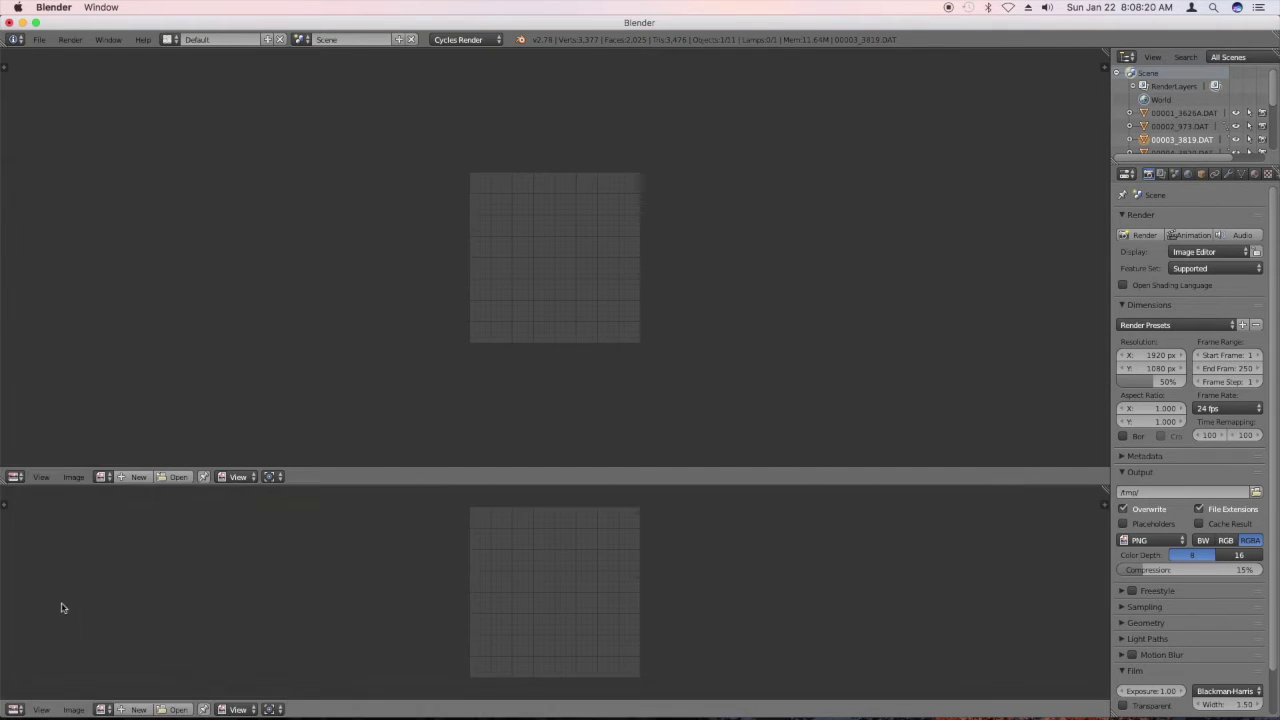
click(16, 476)
click(40, 461)
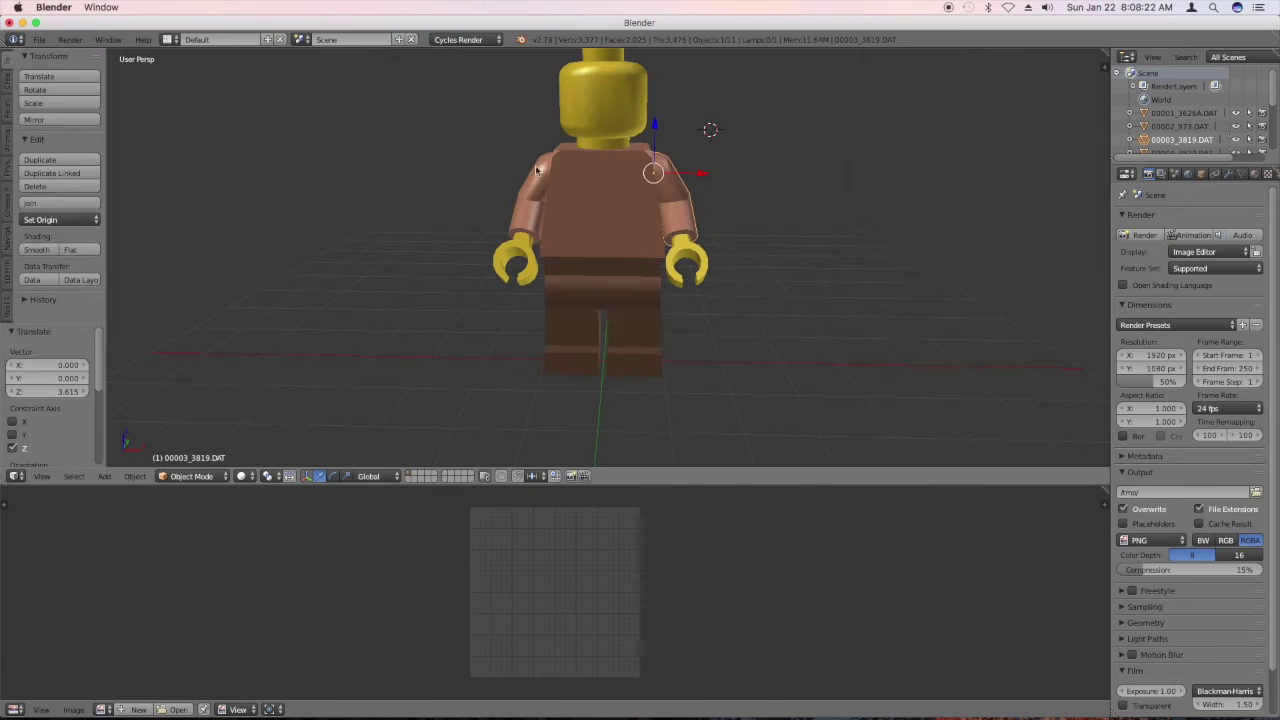
Select the minifigure's head and put it into Edit Mode.
right_click(593, 125)
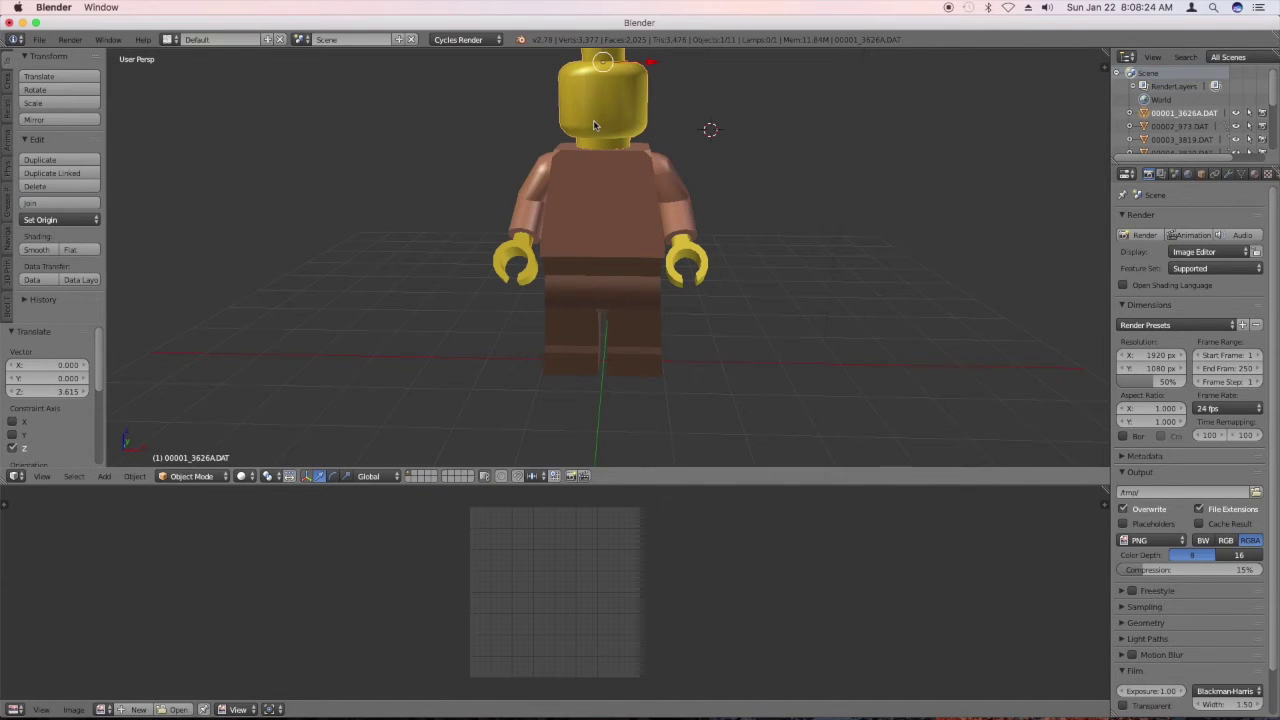
click(178, 477)
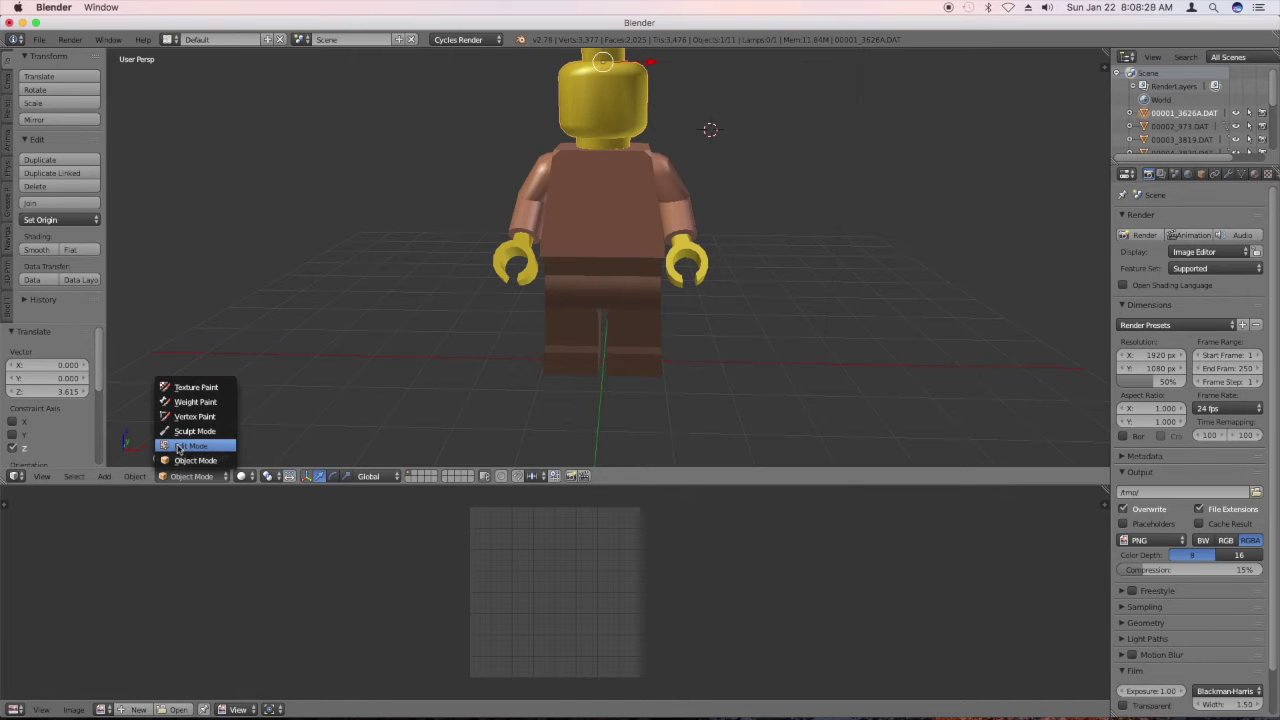
click(178, 447)
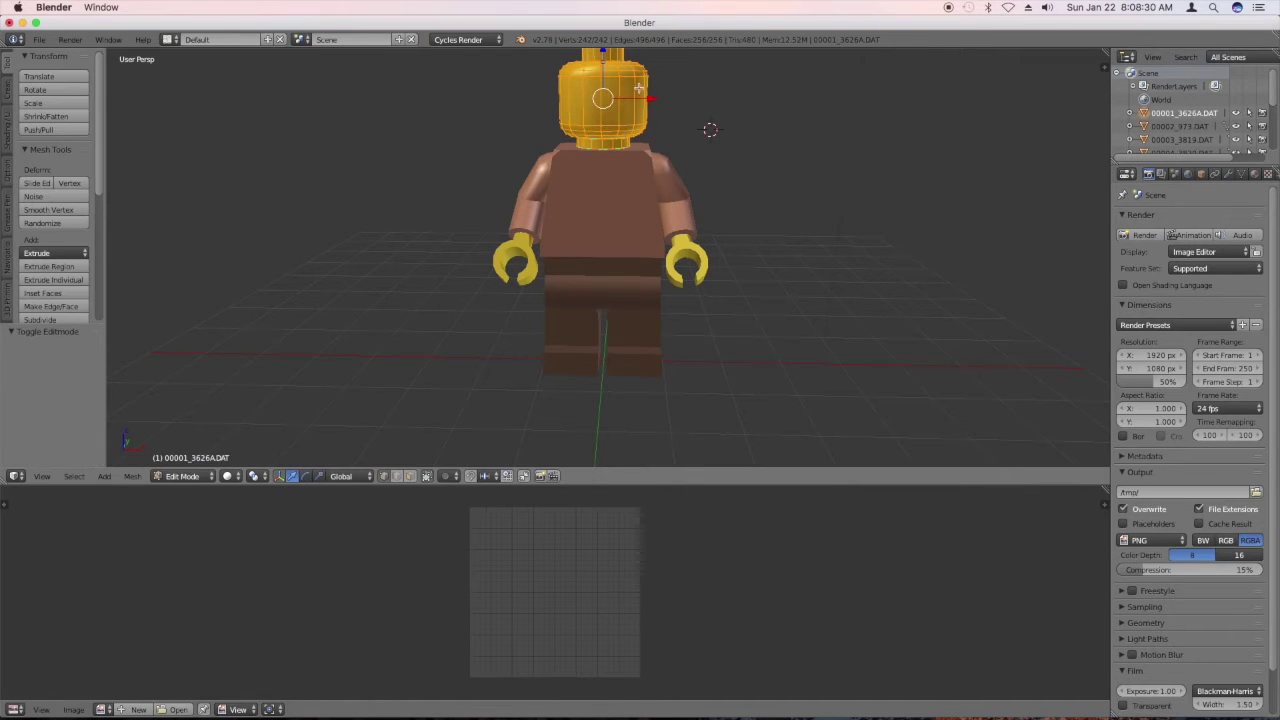
Unwrap the whole head mesh with Smart UV Project, accepting the offered settings.
scroll(638, 88, down, 3)
scroll(624, 97, up, 1)
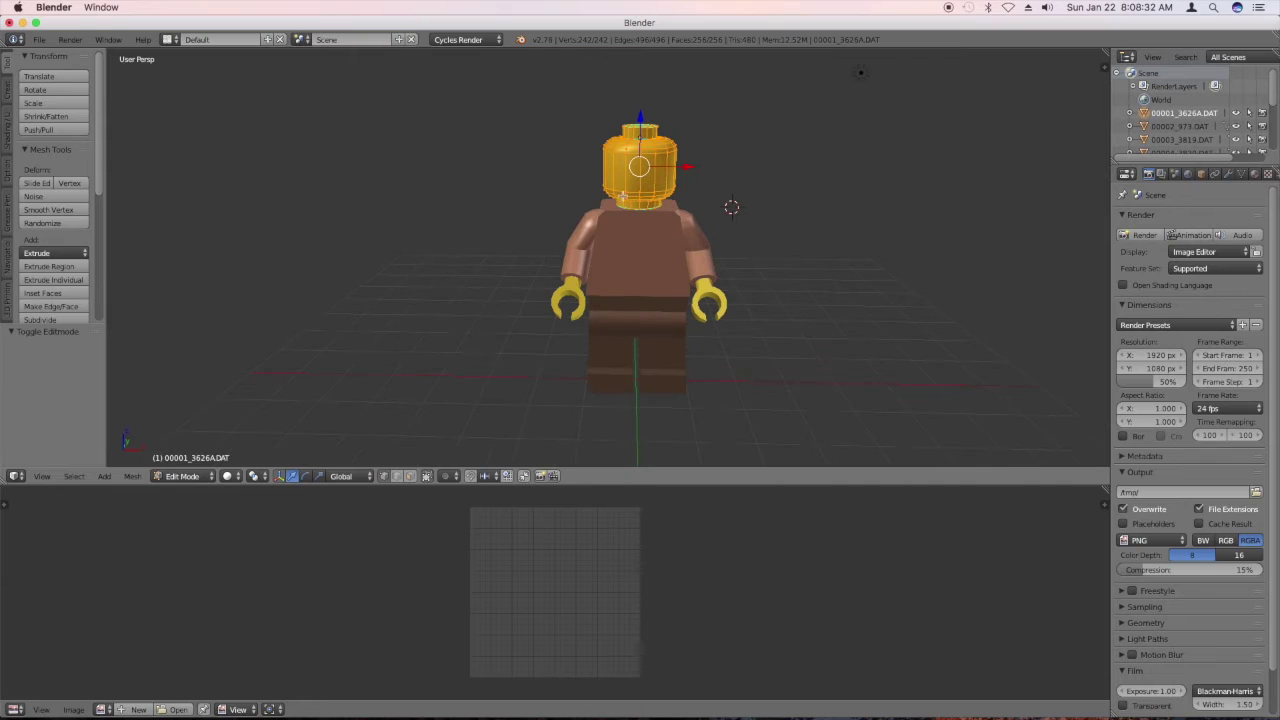
scroll(622, 196, up, 2)
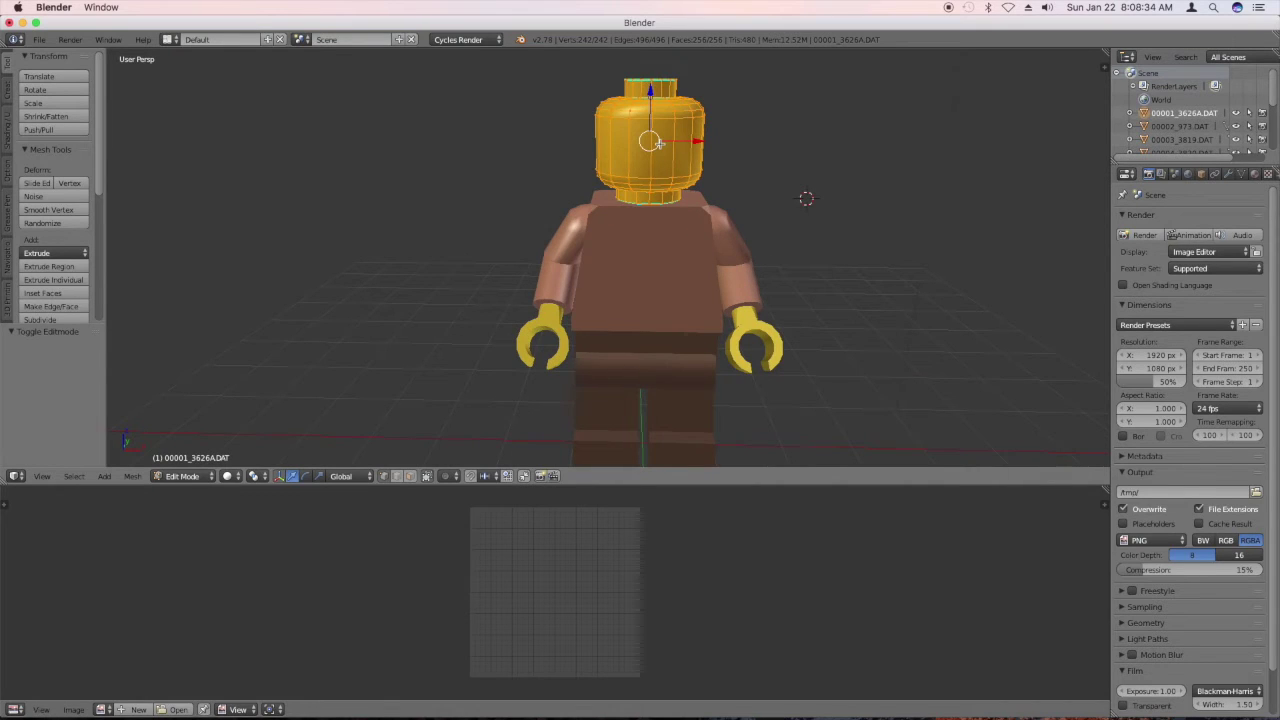
key(u)
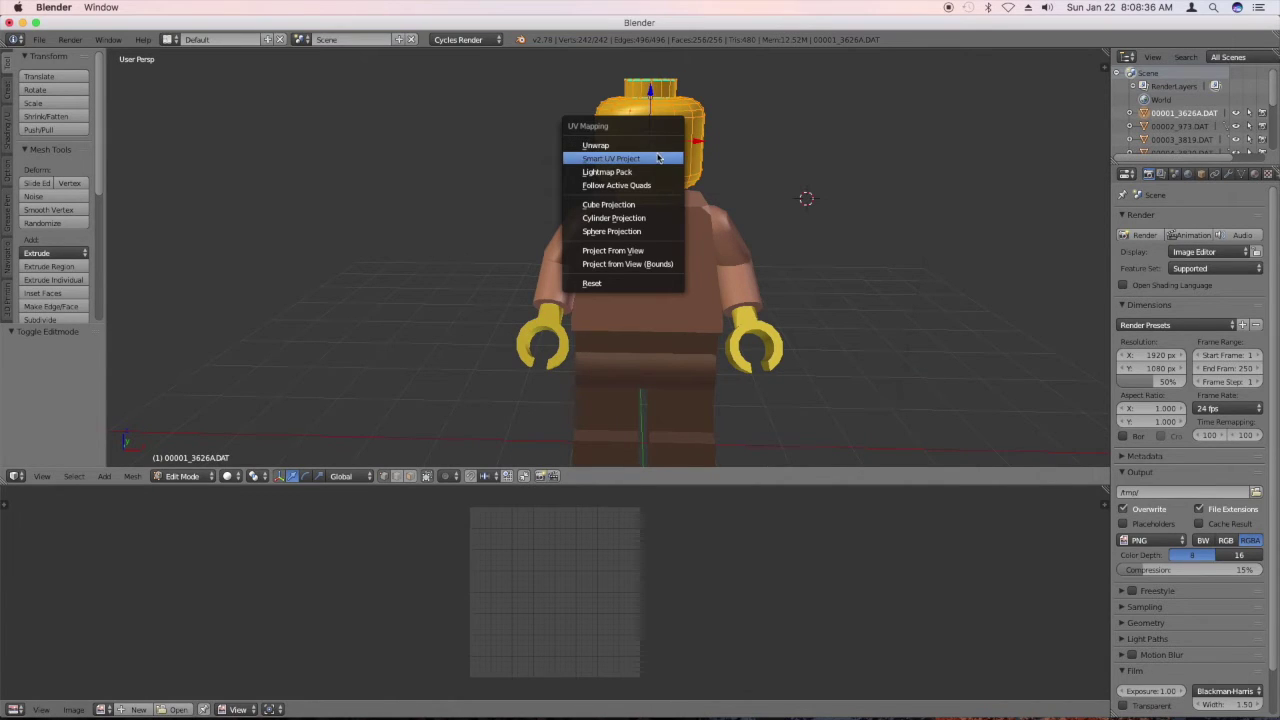
click(658, 159)
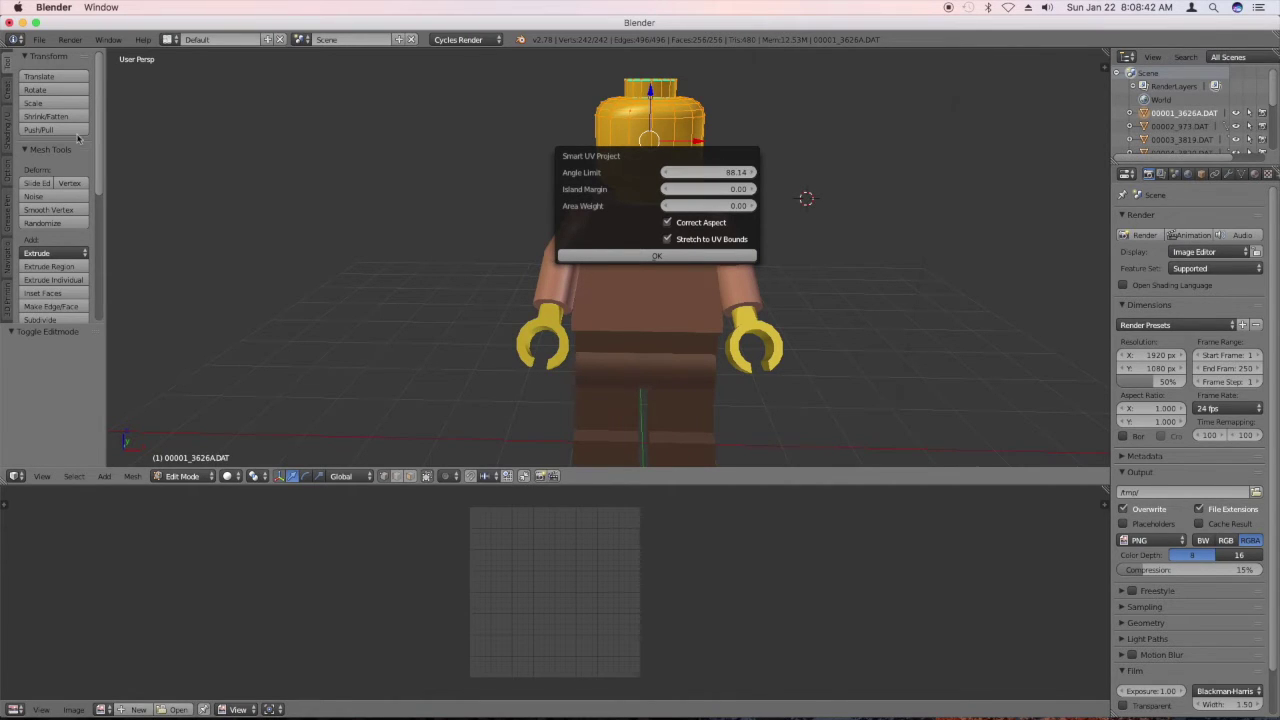
click(588, 258)
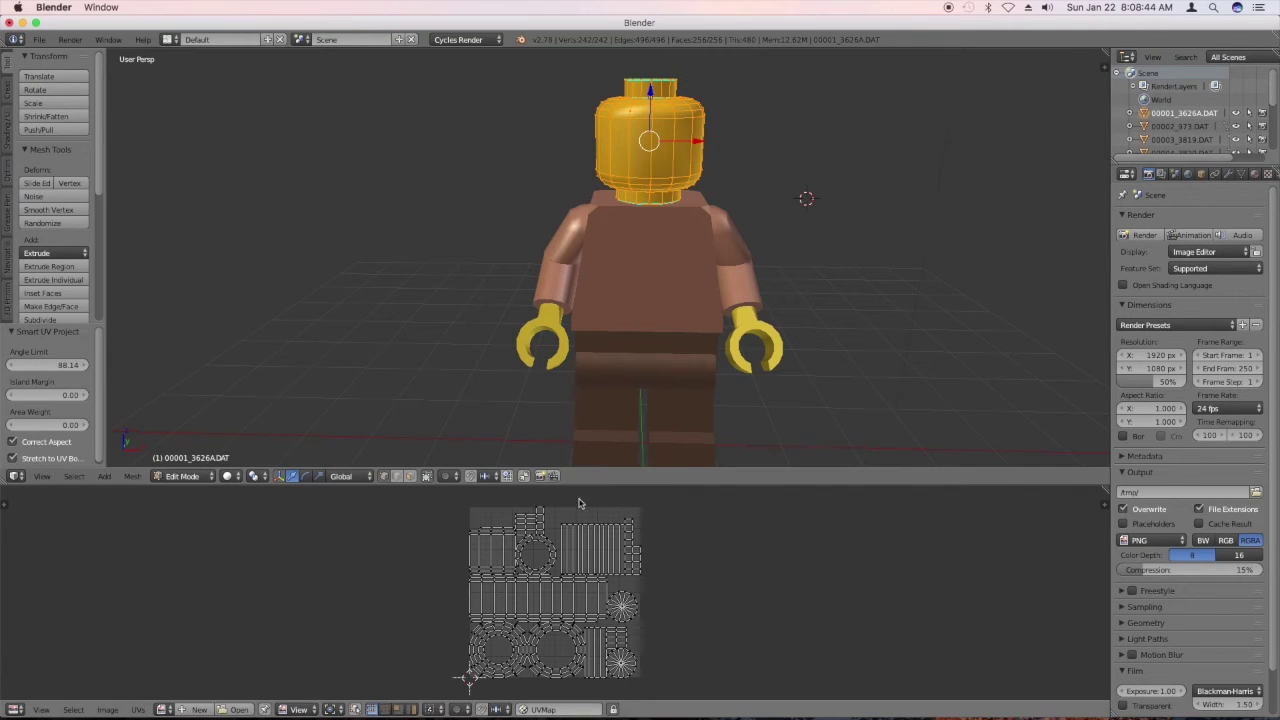
Enlarge the UV editor area and examine the head's UV islands alongside the head in the 3D View.
drag(566, 484, 570, 352)
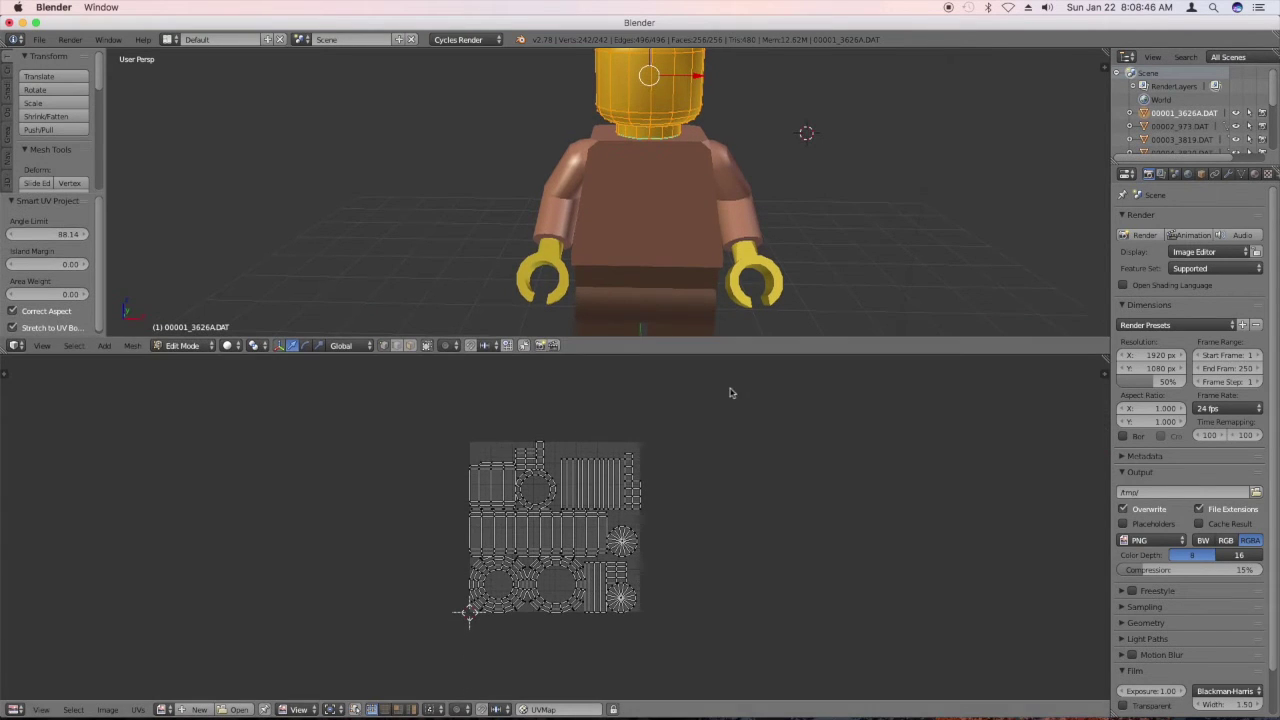
scroll(611, 434, up, 2)
scroll(543, 520, up, 5)
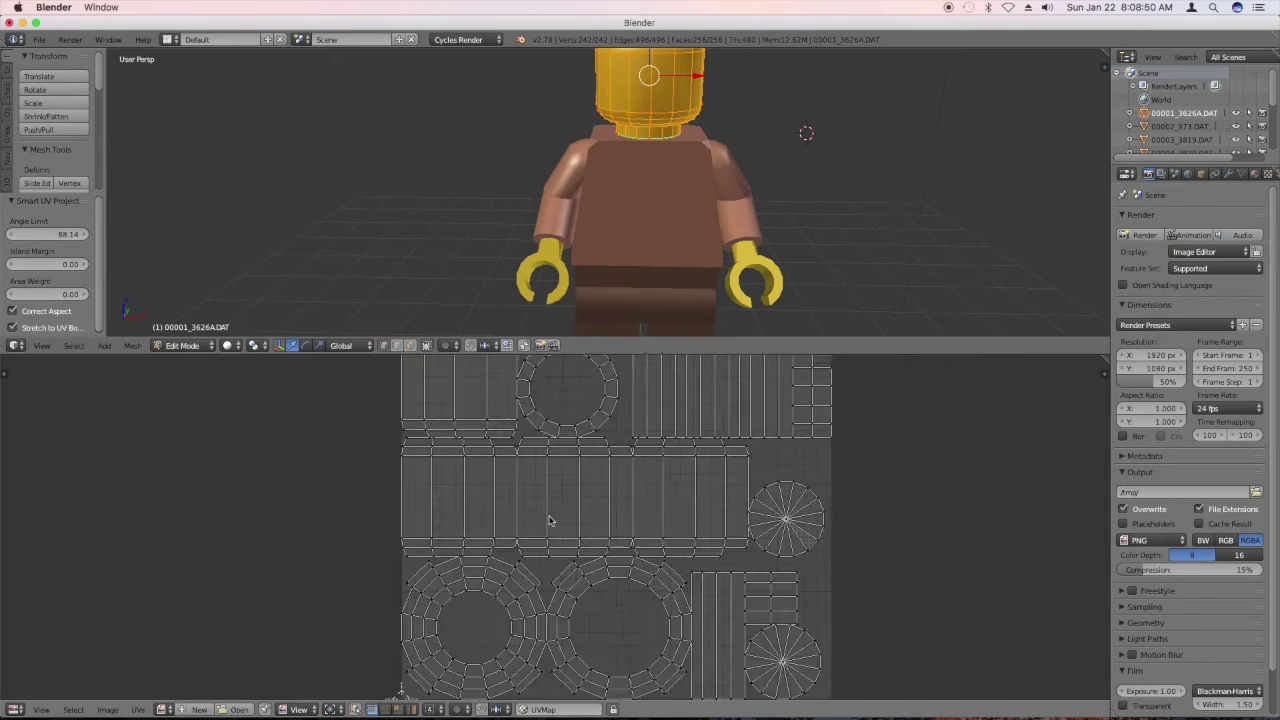
scroll(543, 520, down, 5)
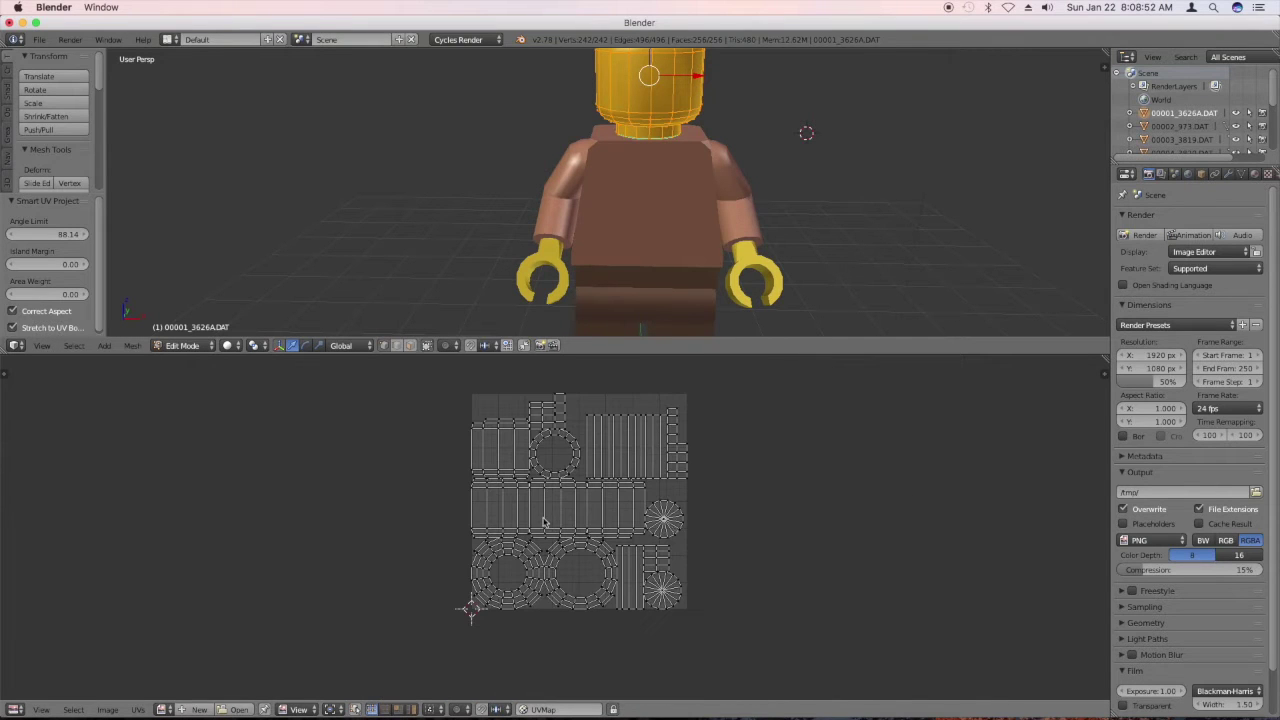
scroll(543, 520, up, 1)
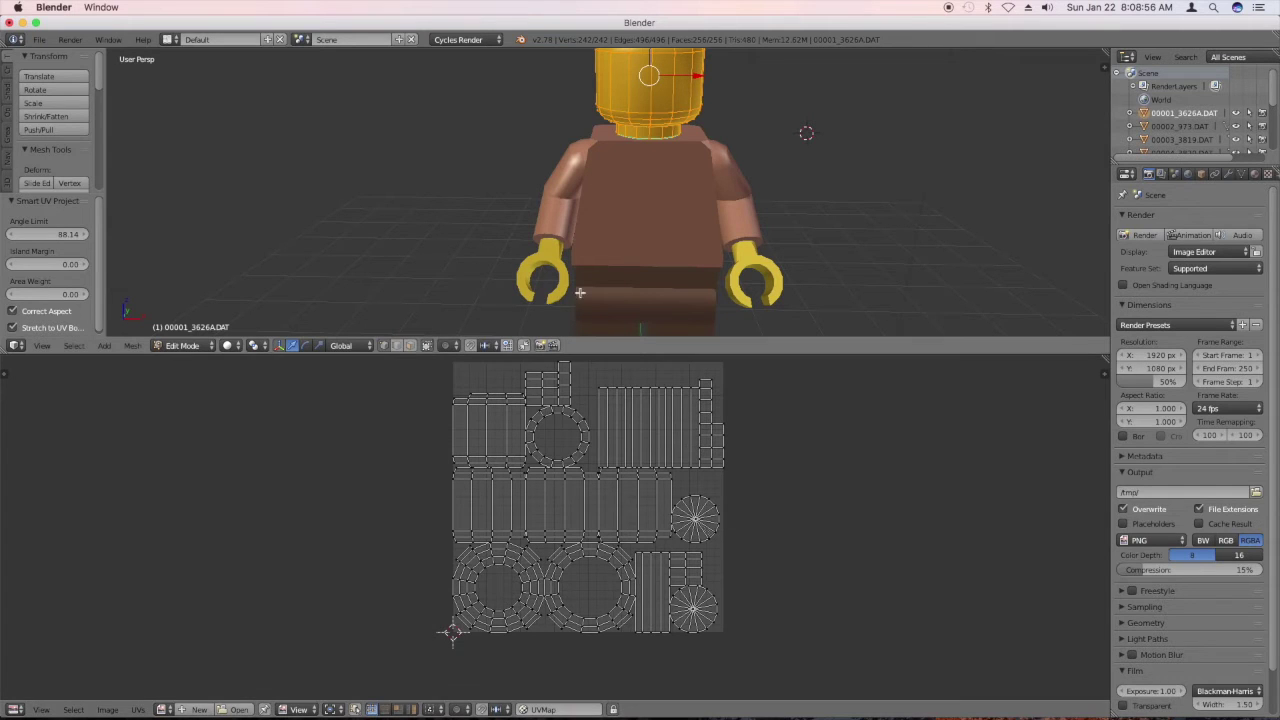
scroll(783, 215, down, 3)
scroll(647, 240, down, 1)
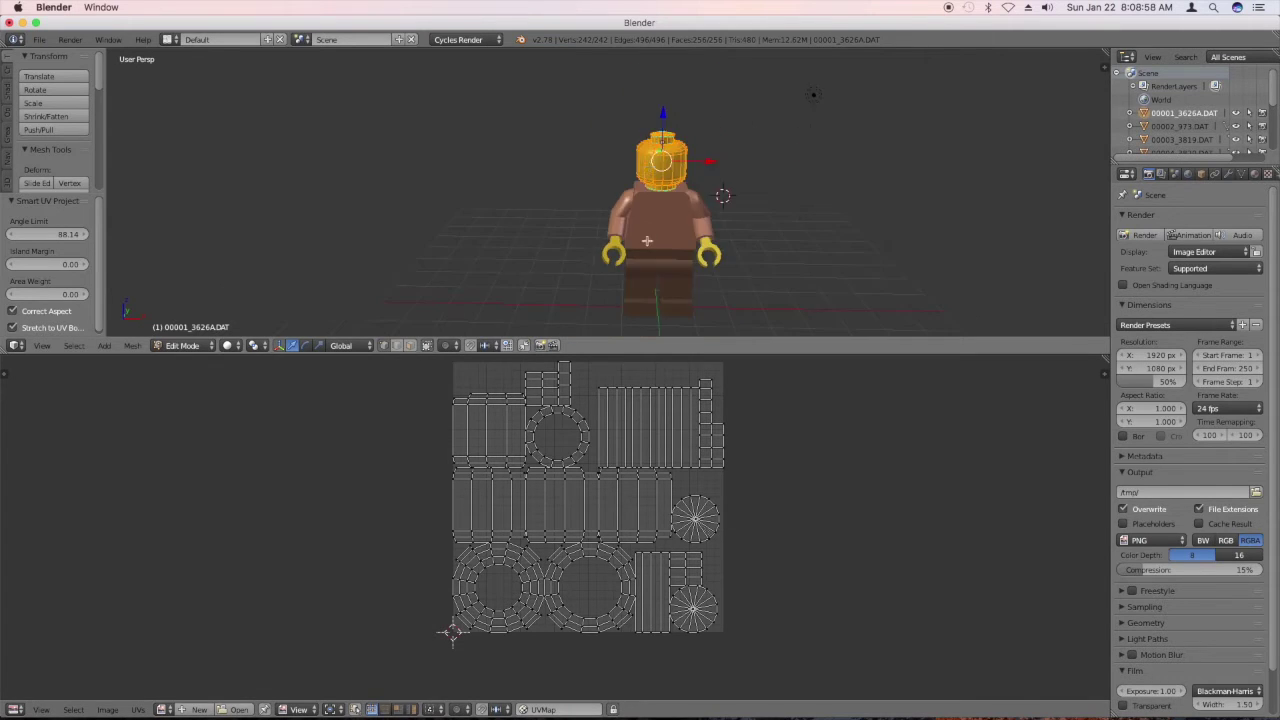
scroll(650, 150, up, 5)
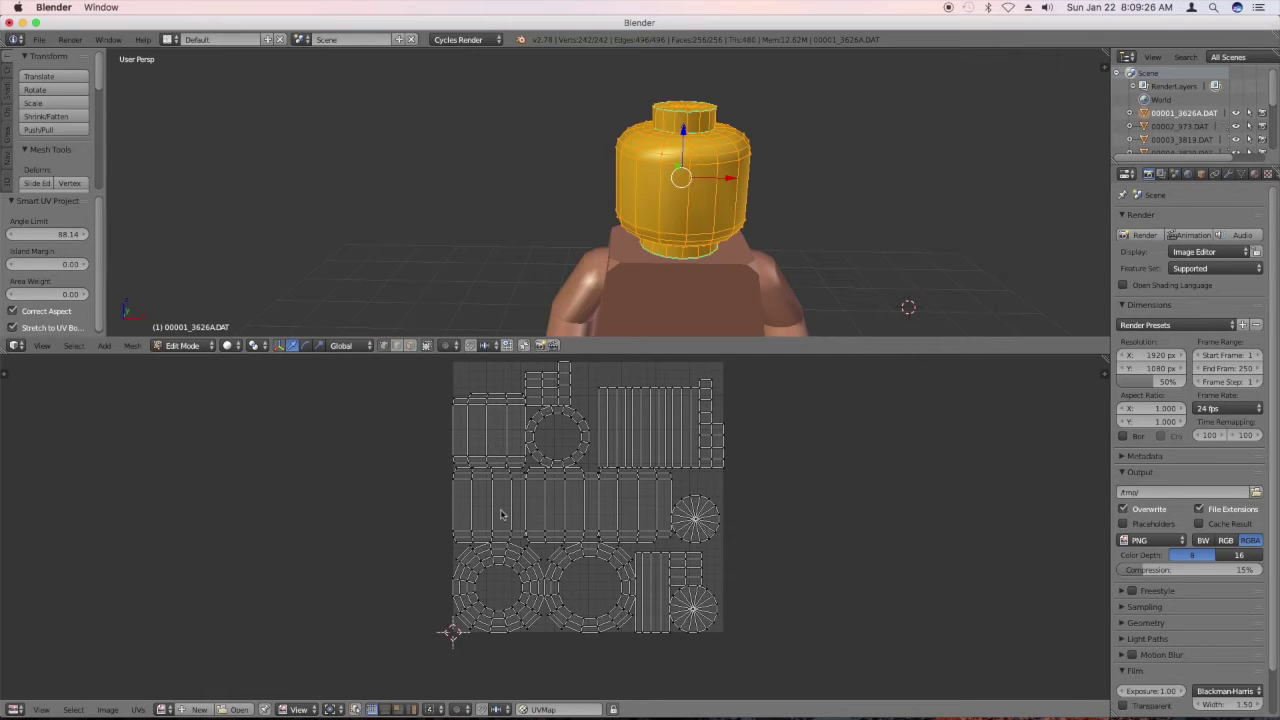
Synchronize the UV selection with the mesh, set face selection, and pick a face on the long middle island.
click(411, 709)
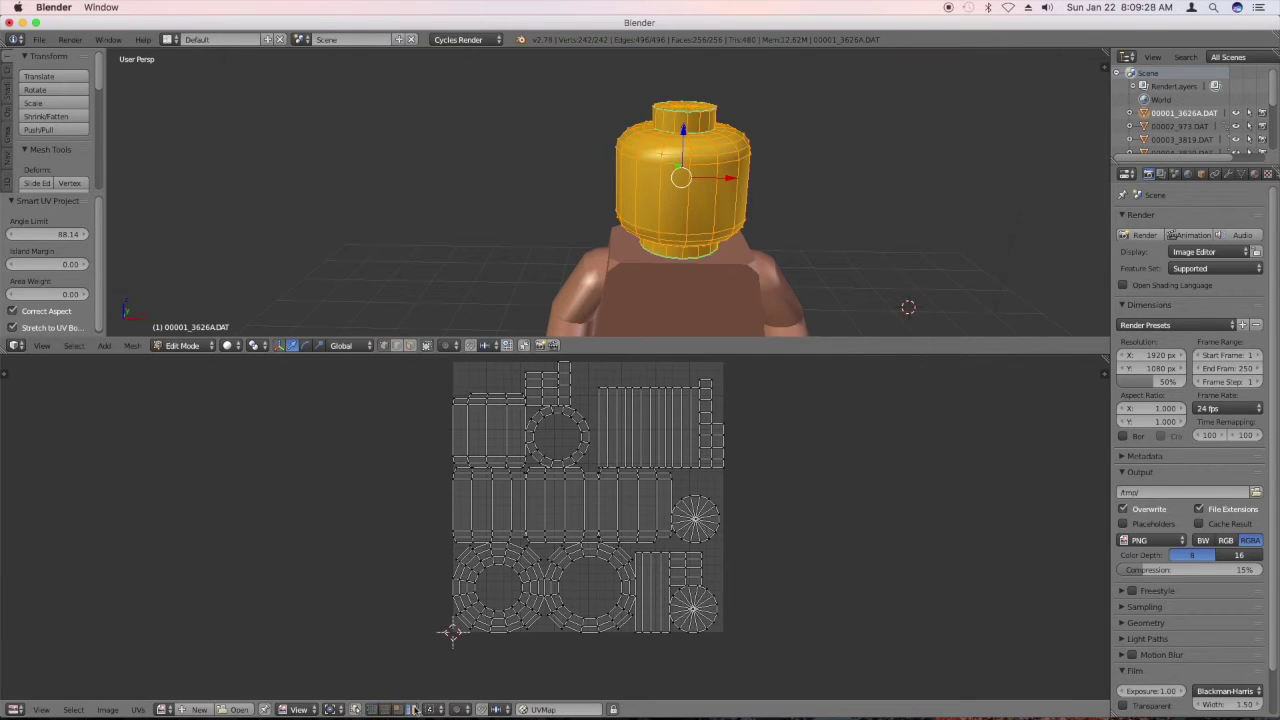
click(357, 710)
right_click(574, 491)
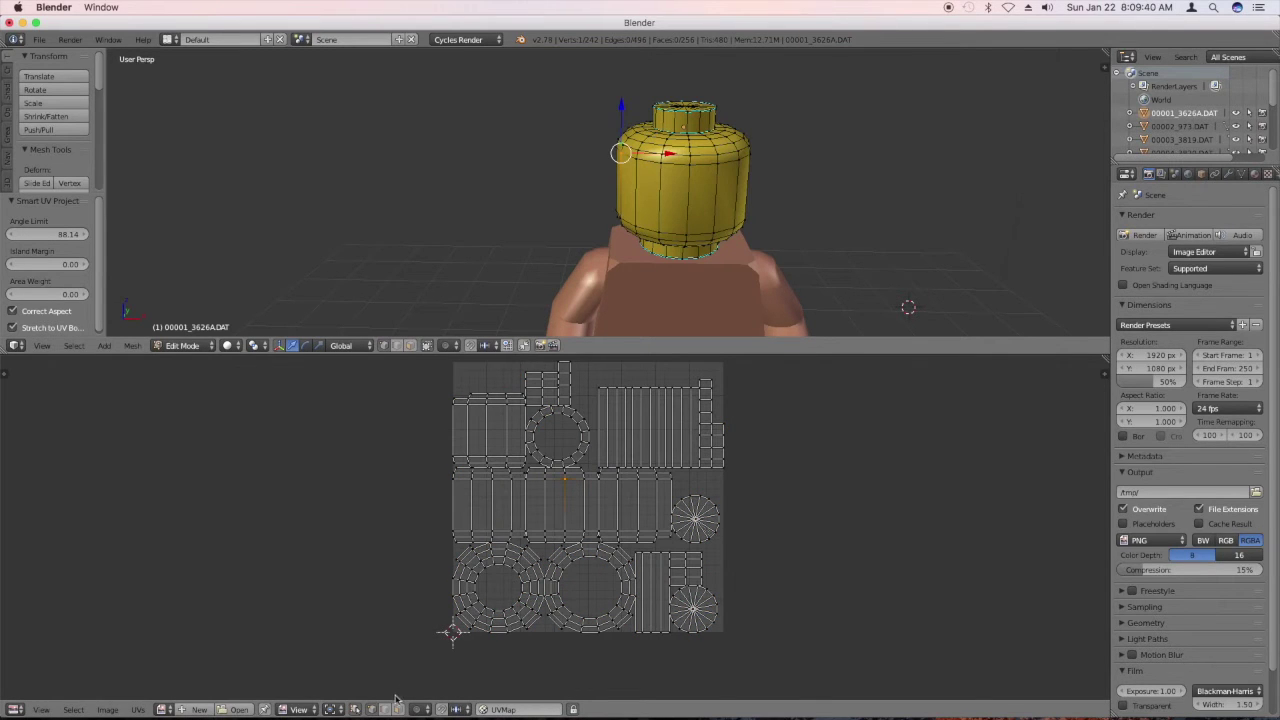
click(399, 709)
right_click(566, 514)
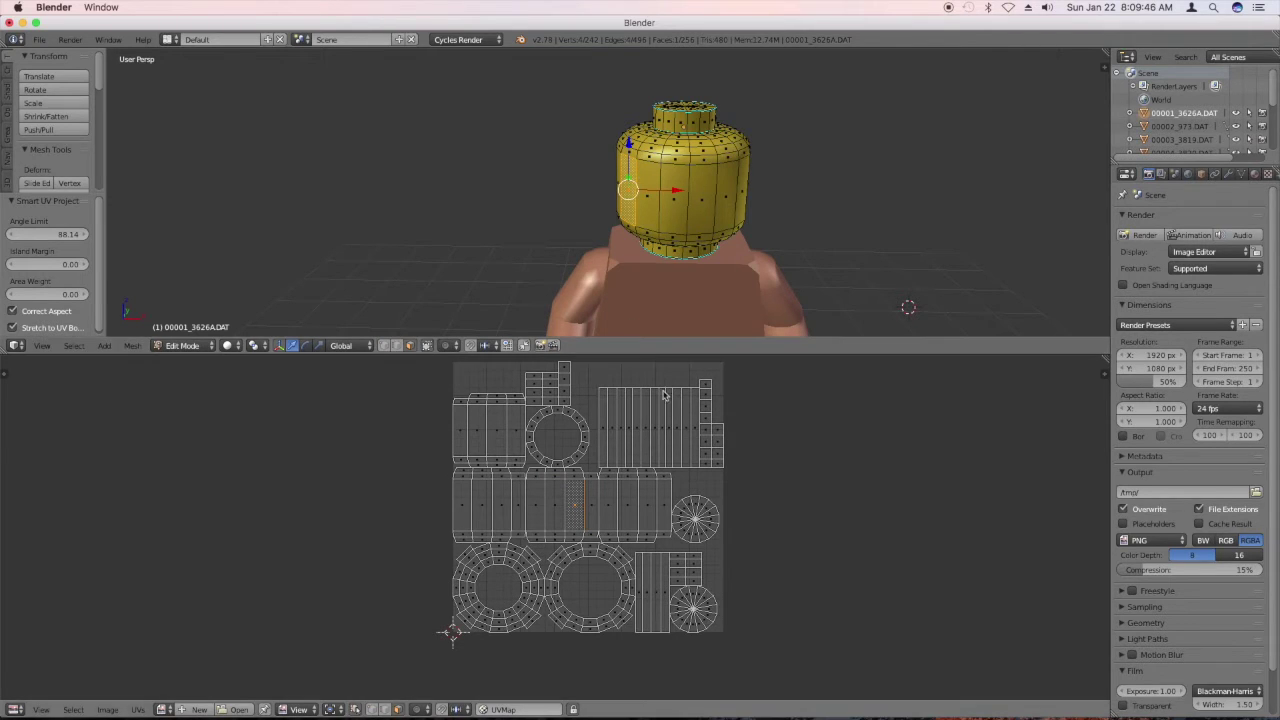
Display the model in wireframe and select faces of the upper round island to locate them inside the head.
right_click(703, 507)
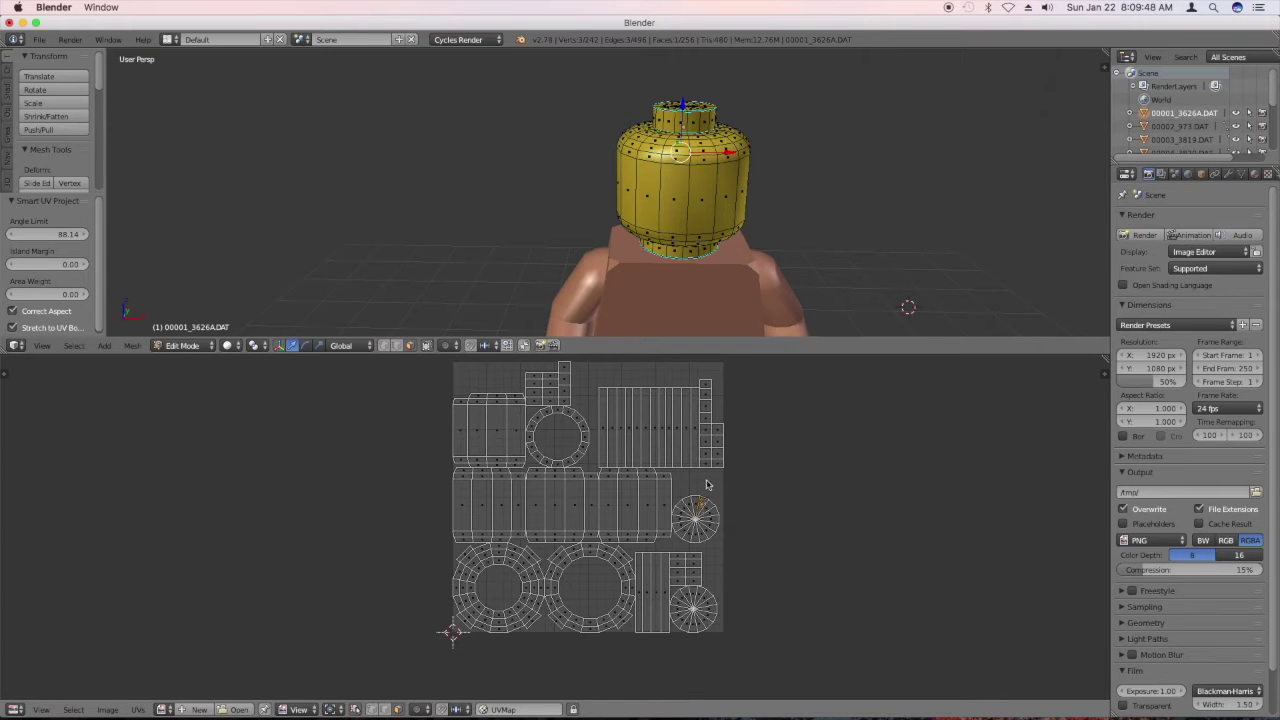
key(z)
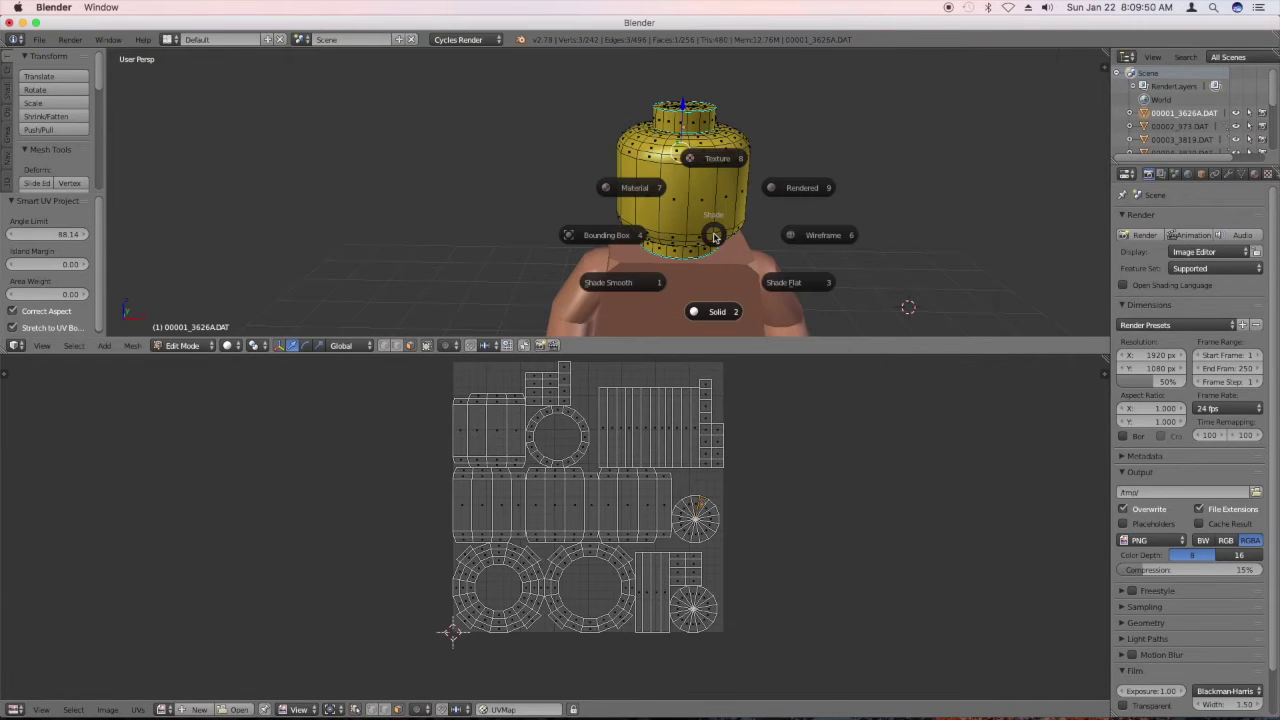
click(792, 235)
mouse_move(763, 214)
middle_down()
mouse_move(757, 229)
mouse_move(775, 197)
mouse_move(762, 224)
middle_up()
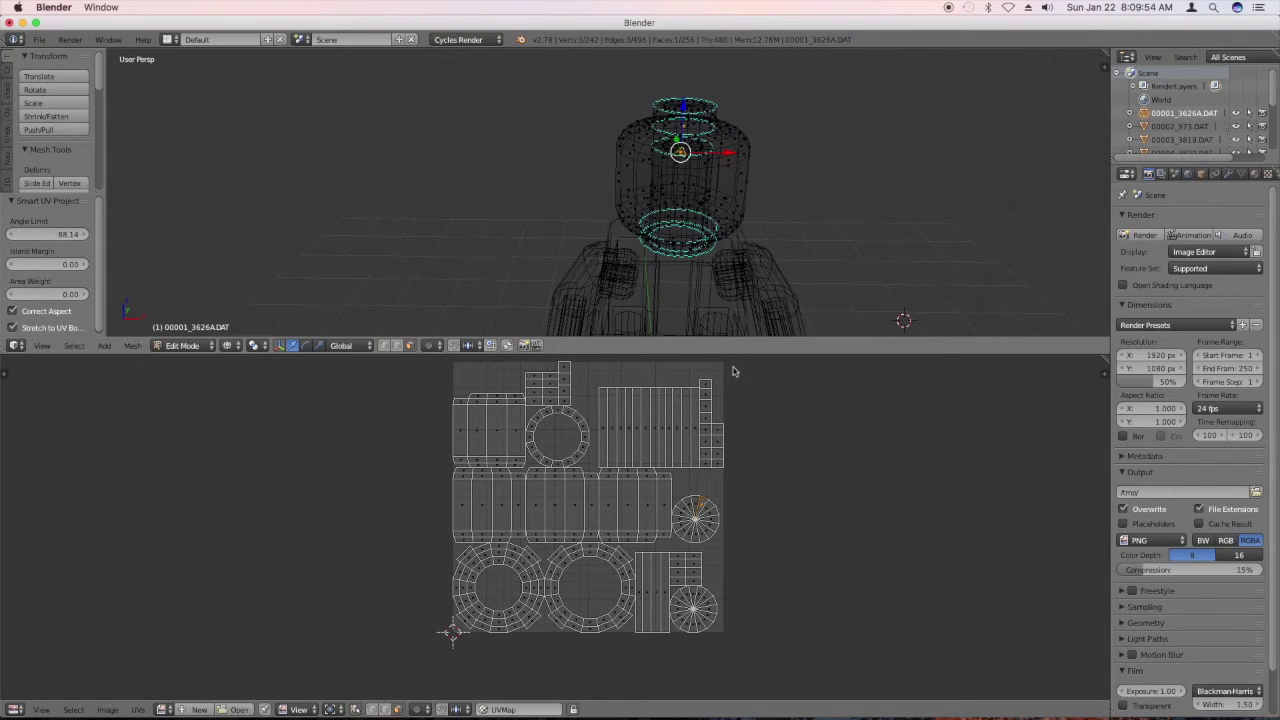
right_click(696, 533)
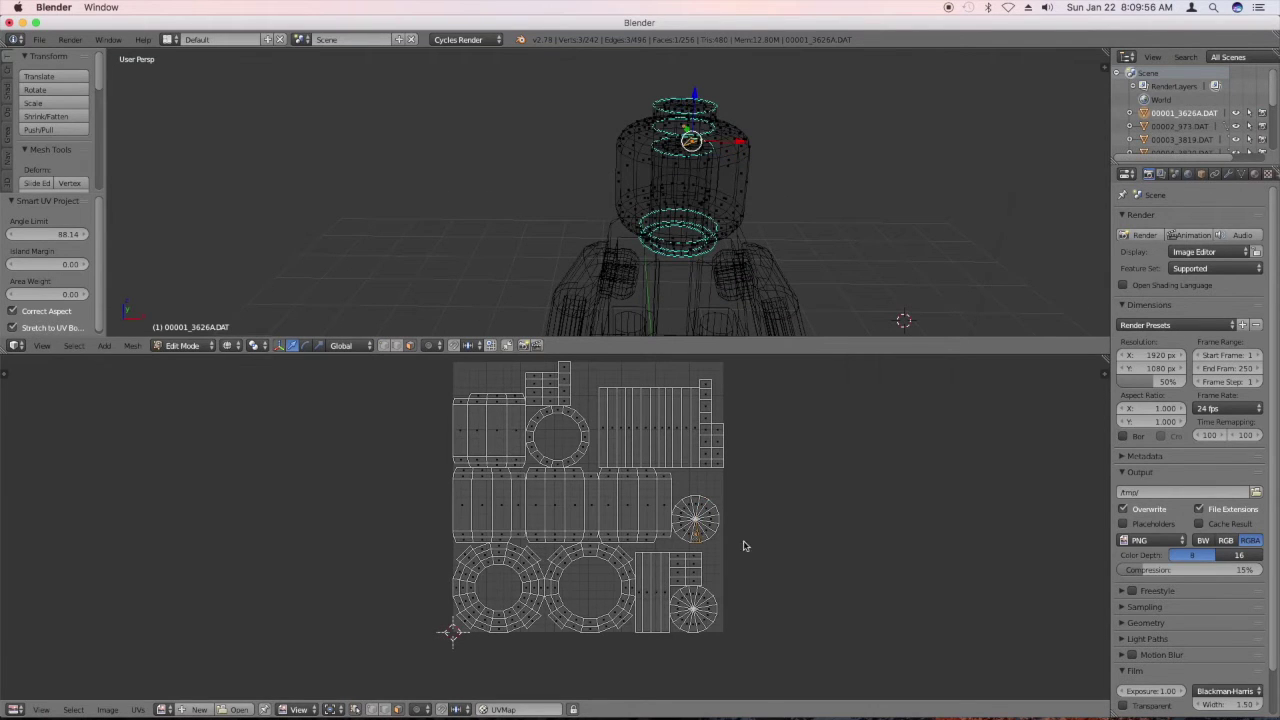
Box-select the whole upper round island and move it about 0.39 in X, outside the UV square.
drag(733, 549, 674, 497)
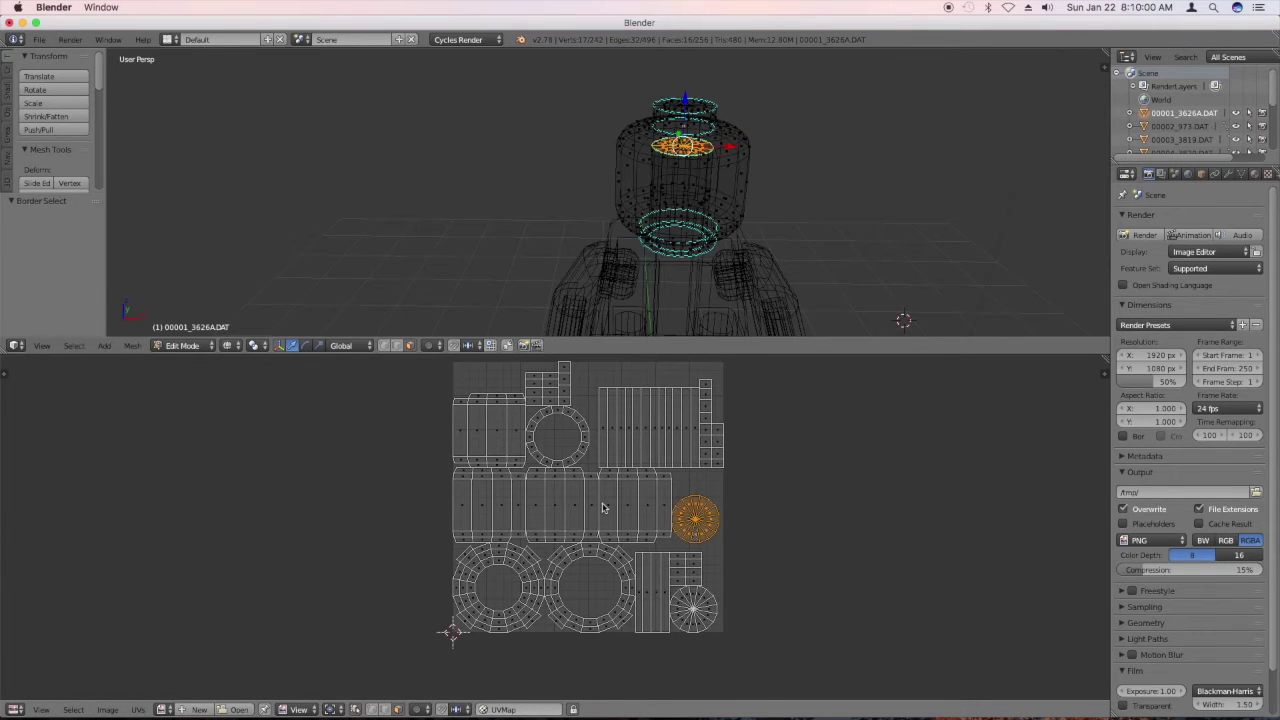
key(g)
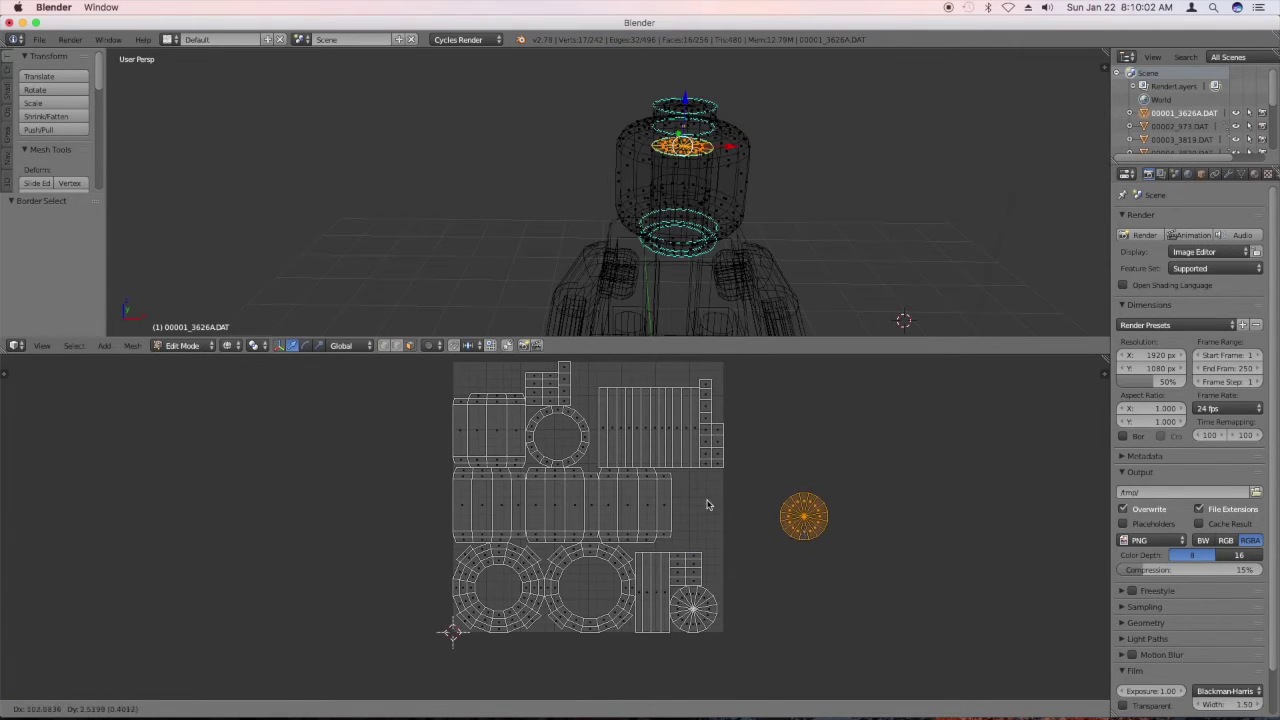
click(708, 506)
Select the twelve narrow strip faces of the head's inner wall and move them about 0.79 in X, outside the UV square.
right_click(677, 608)
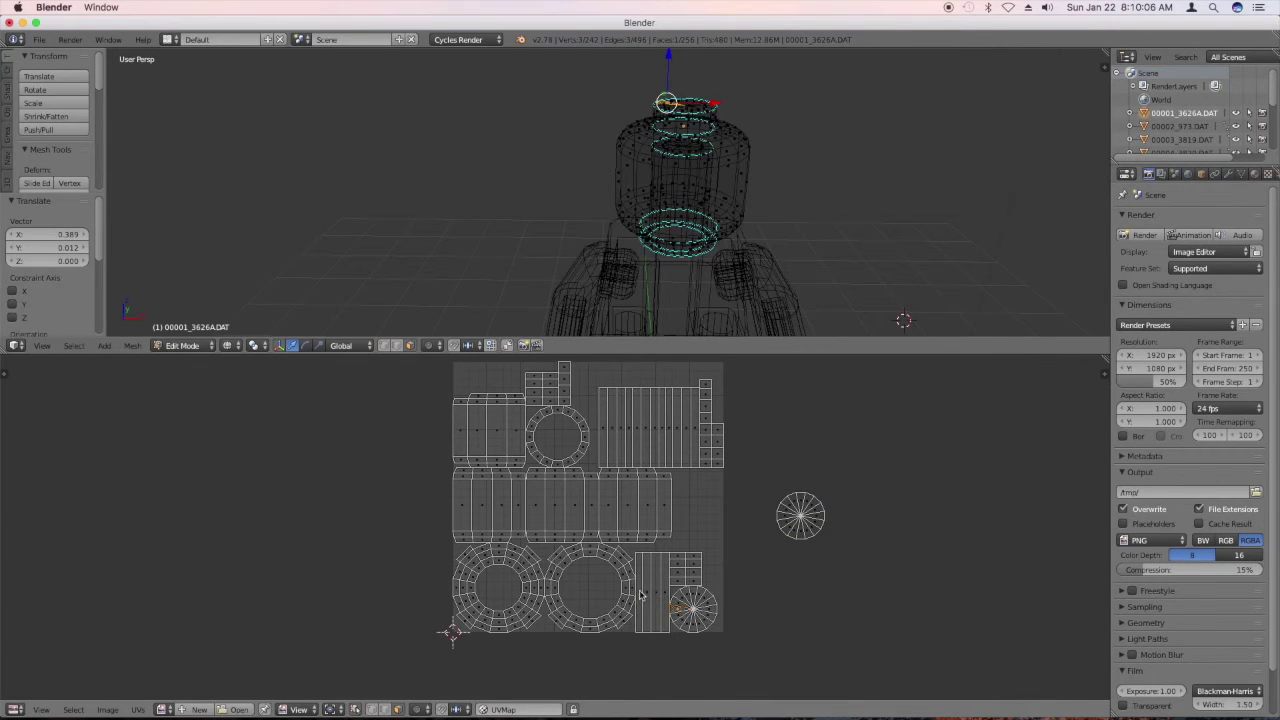
alt+right_click(640, 594)
alt+right_click(655, 450)
alt+right_click(675, 446)
key(b)
drag(594, 386, 695, 431)
key(g)
click(845, 425)
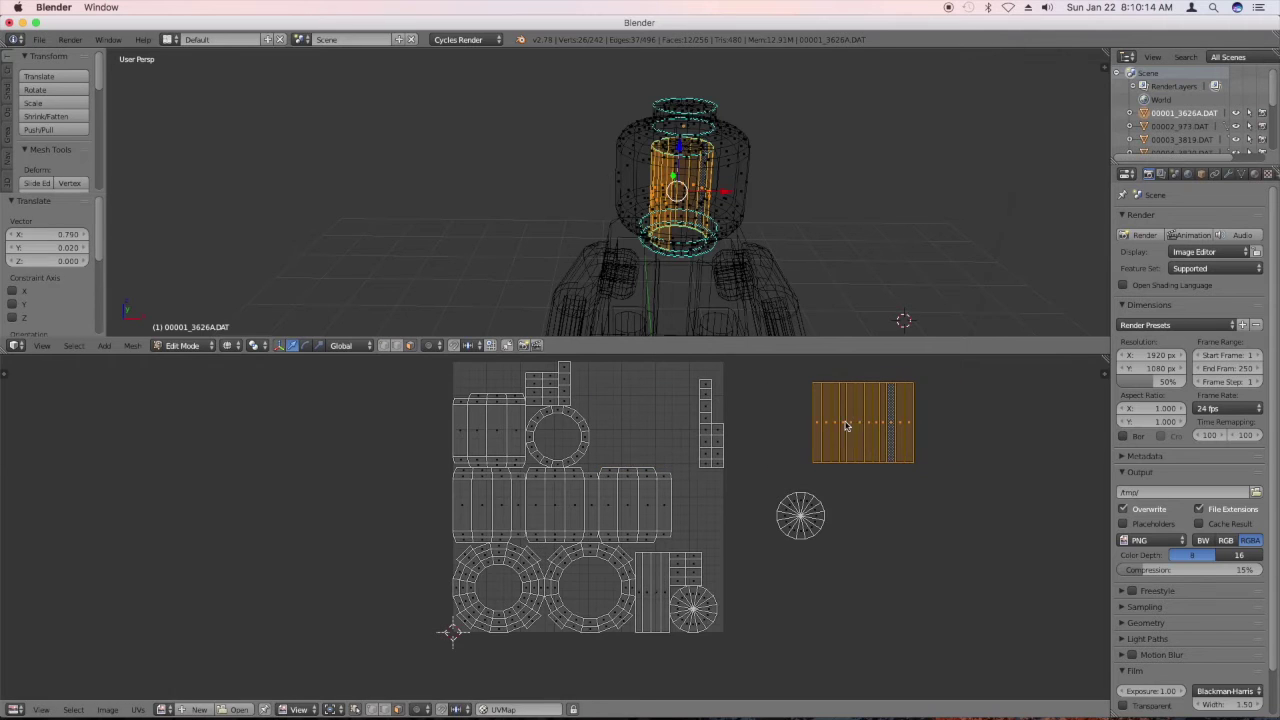
Box-select the four remaining inner-wall strips and move them about 1.04 in X and 0.62 in Y, beside the twelve-strip island.
alt+right_click(648, 585)
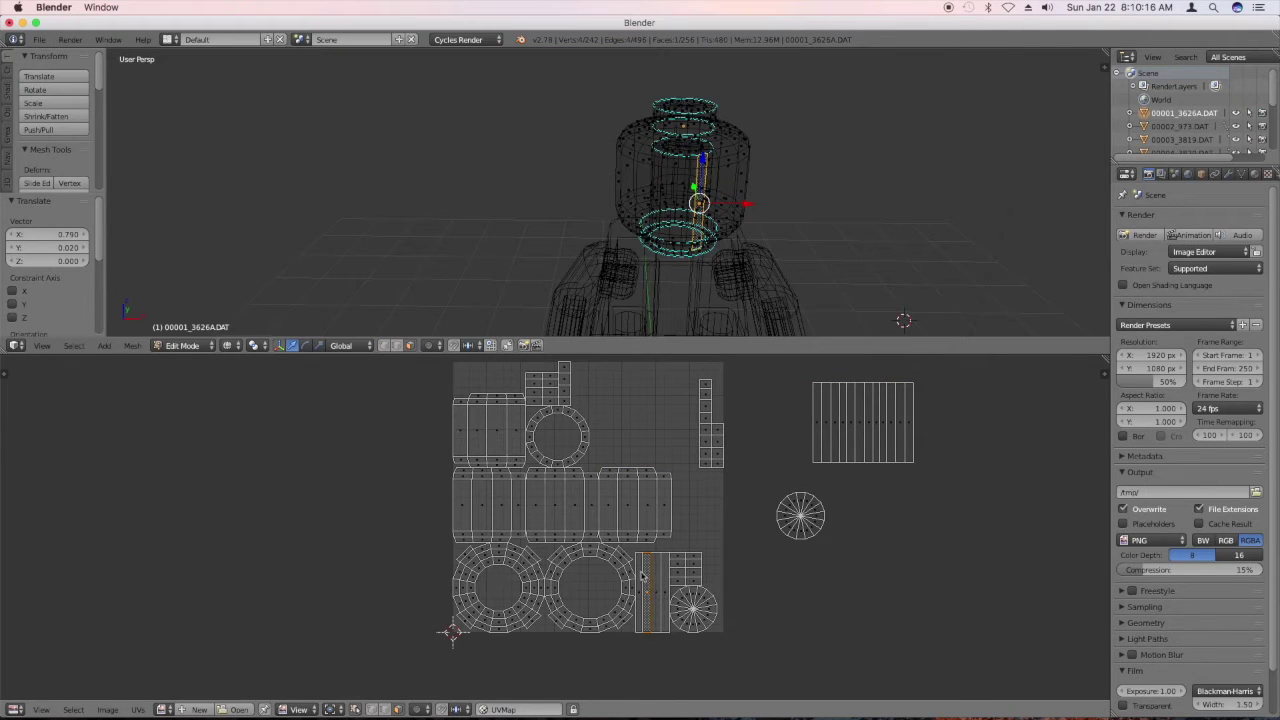
key(b)
drag(638, 568, 666, 613)
key(g)
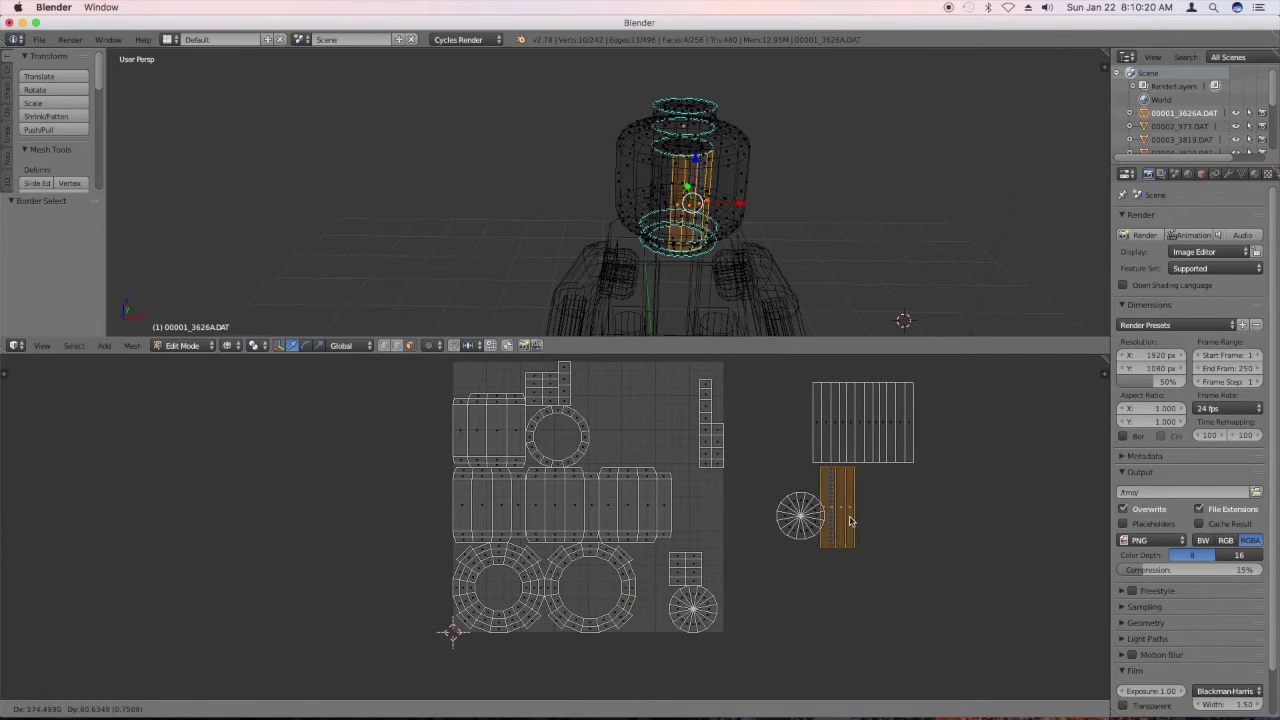
click(948, 442)
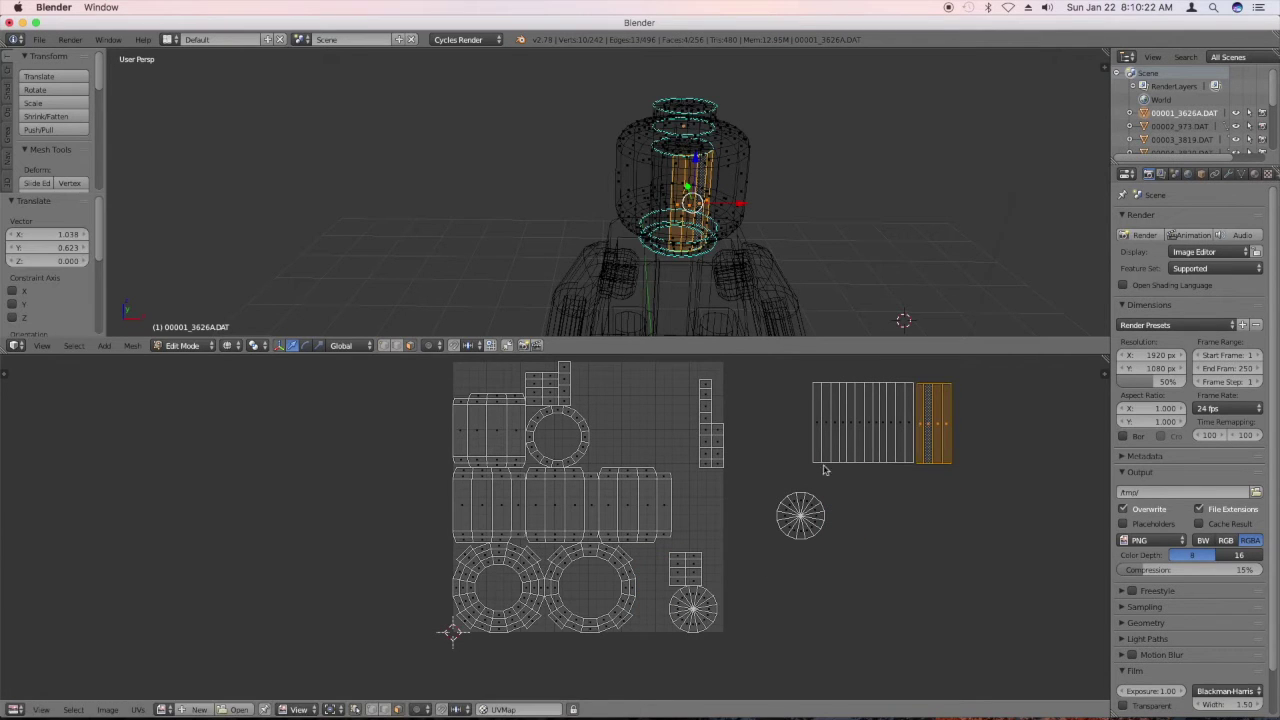
Select individual faces of the small block islands and the ring islands to locate each on the head.
right_click(698, 576)
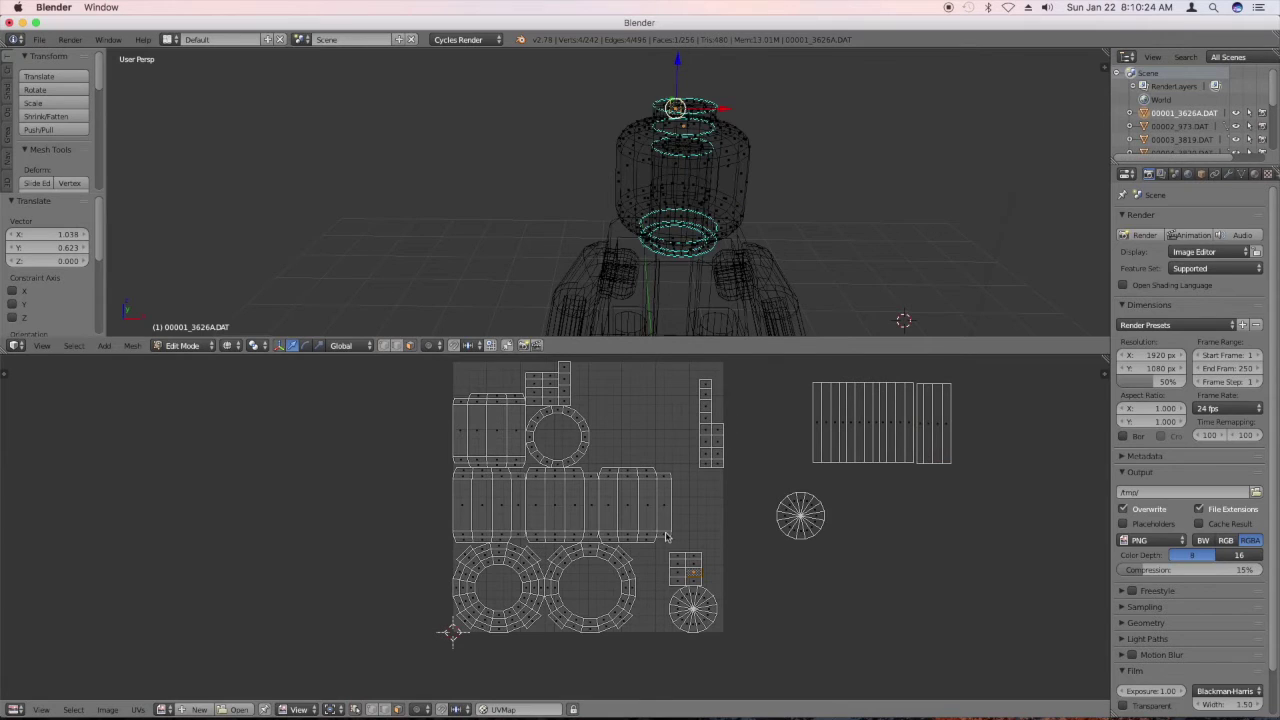
right_click(681, 557)
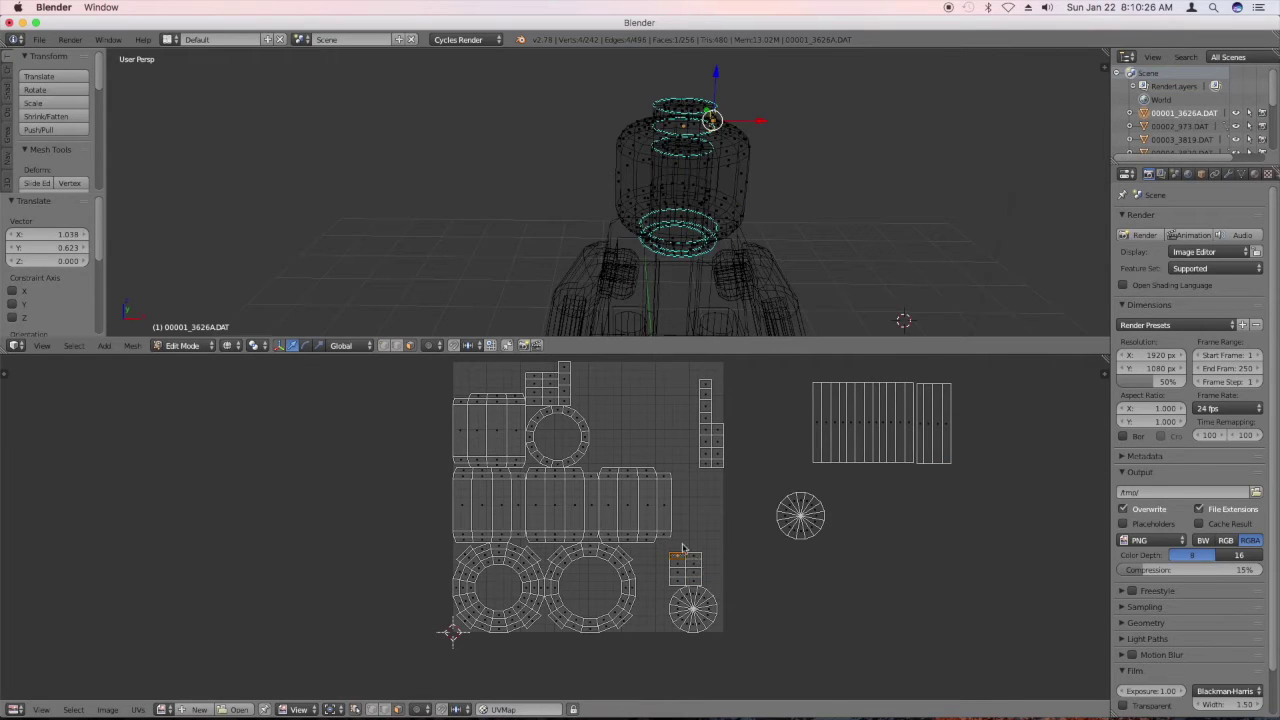
right_click(557, 393)
right_click(539, 391)
right_click(566, 384)
middle_drag(760, 240, 777, 197)
right_click(580, 428)
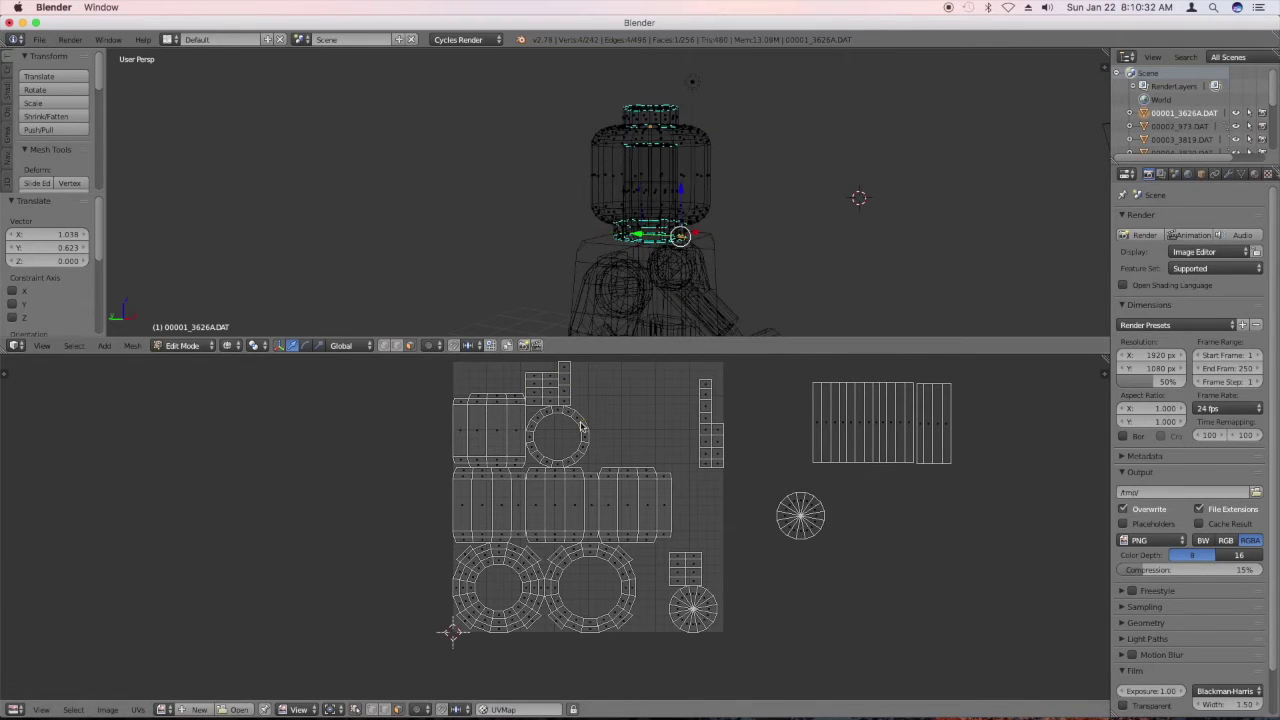
middle_drag(600, 271, 480, 277)
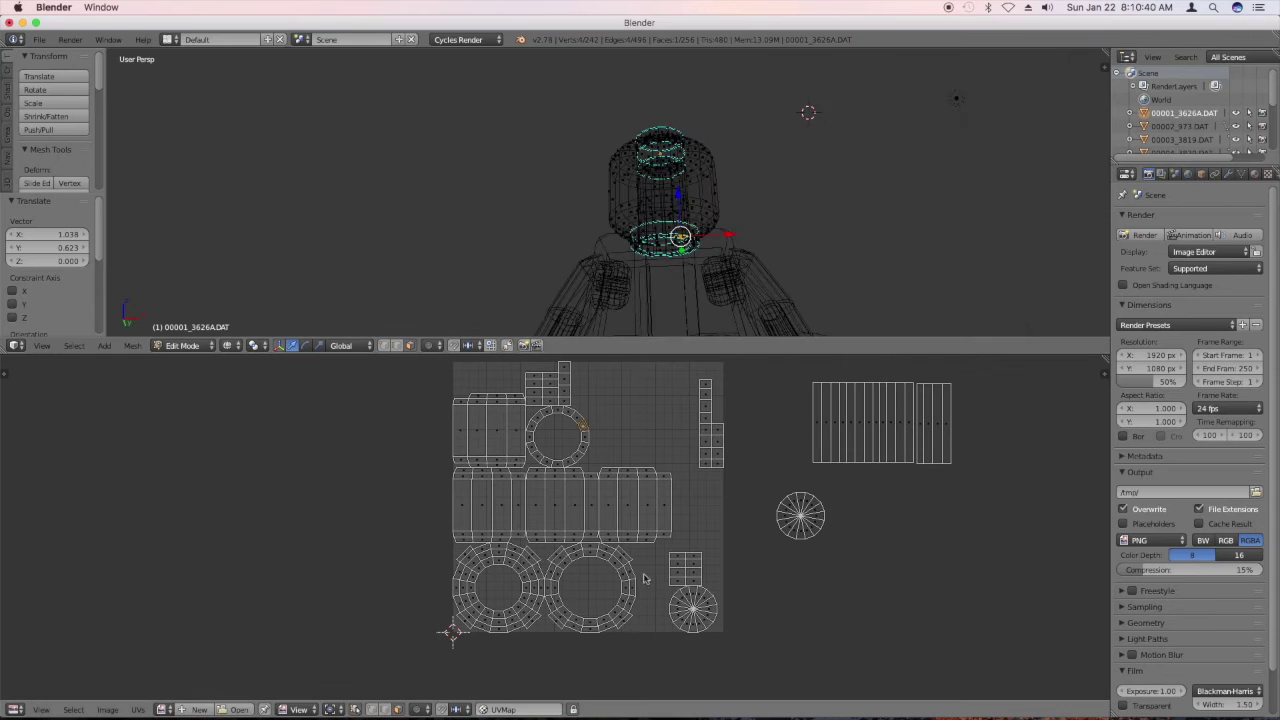
right_click(612, 566)
middle_drag(640, 62, 680, 90)
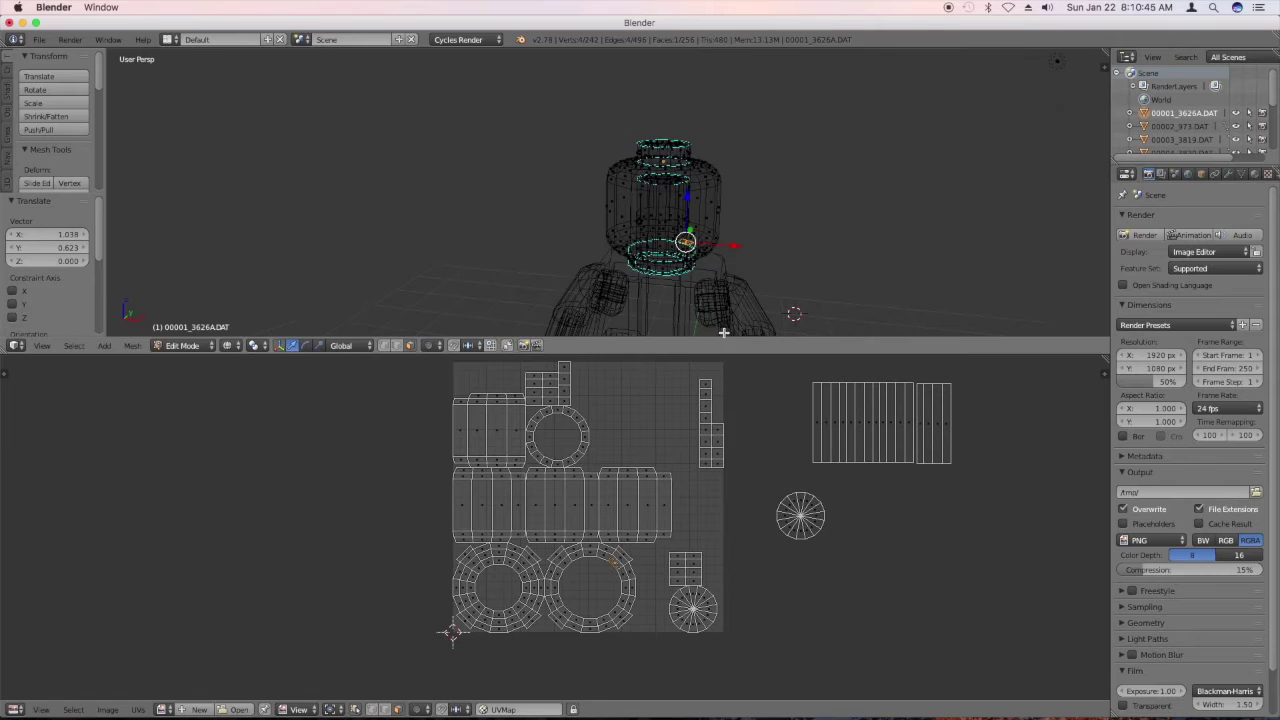
Select the whole small ring island and move it about 0.90 in X and -0.29 in Y, around the disc outside the UV square.
right_click(580, 458)
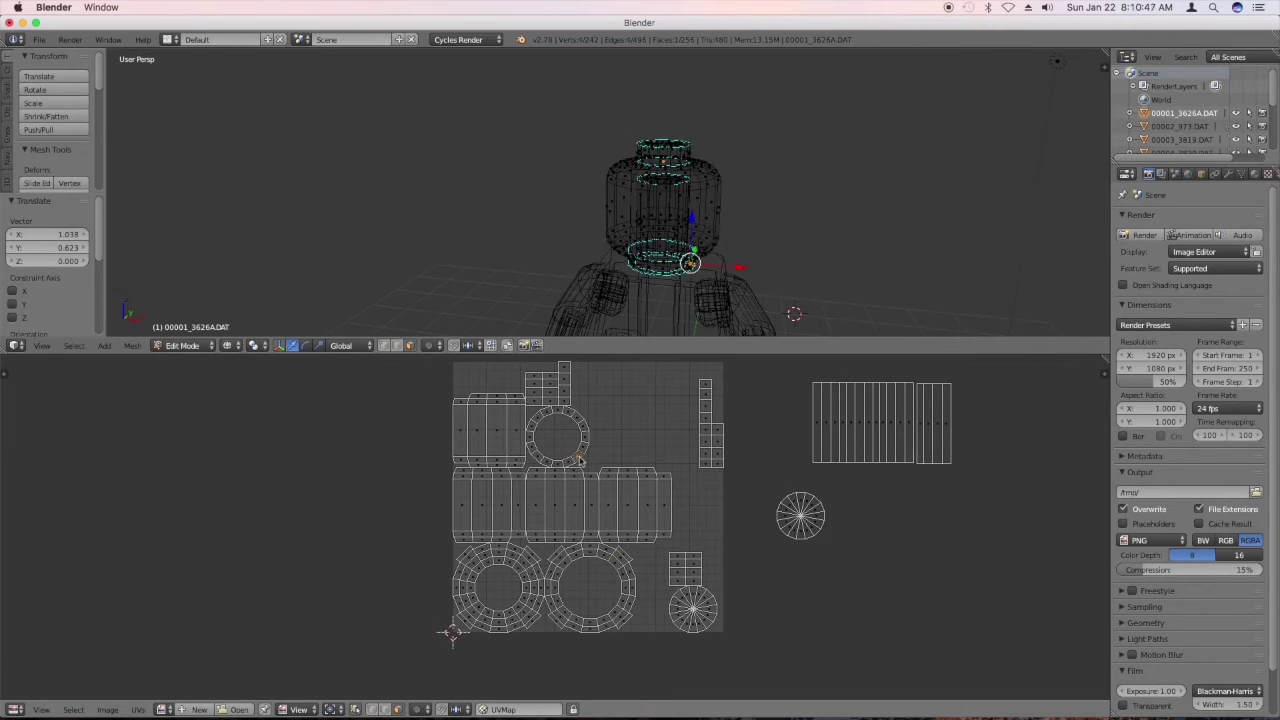
key(l)
right_click(579, 460)
key(l)
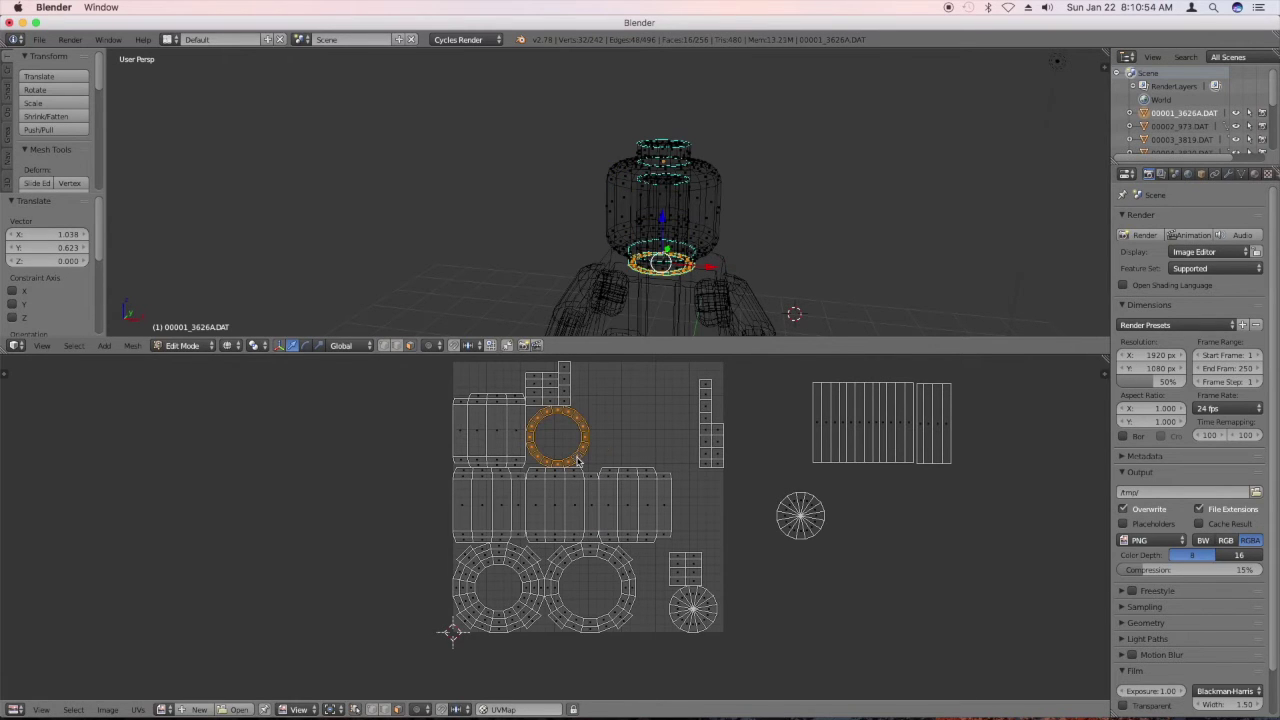
key(g)
click(820, 540)
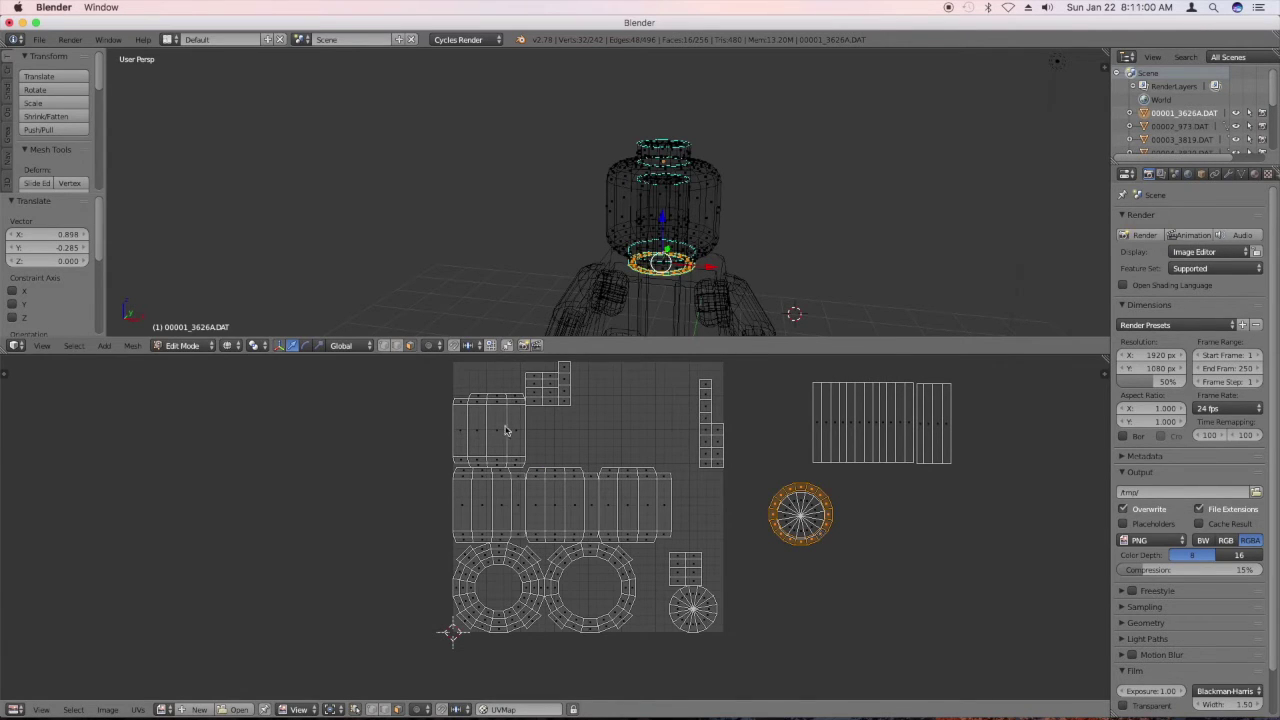
Select the outer-wall strips of the long row and the separate four-strip island one by one to examine their order around the head.
right_click(463, 510)
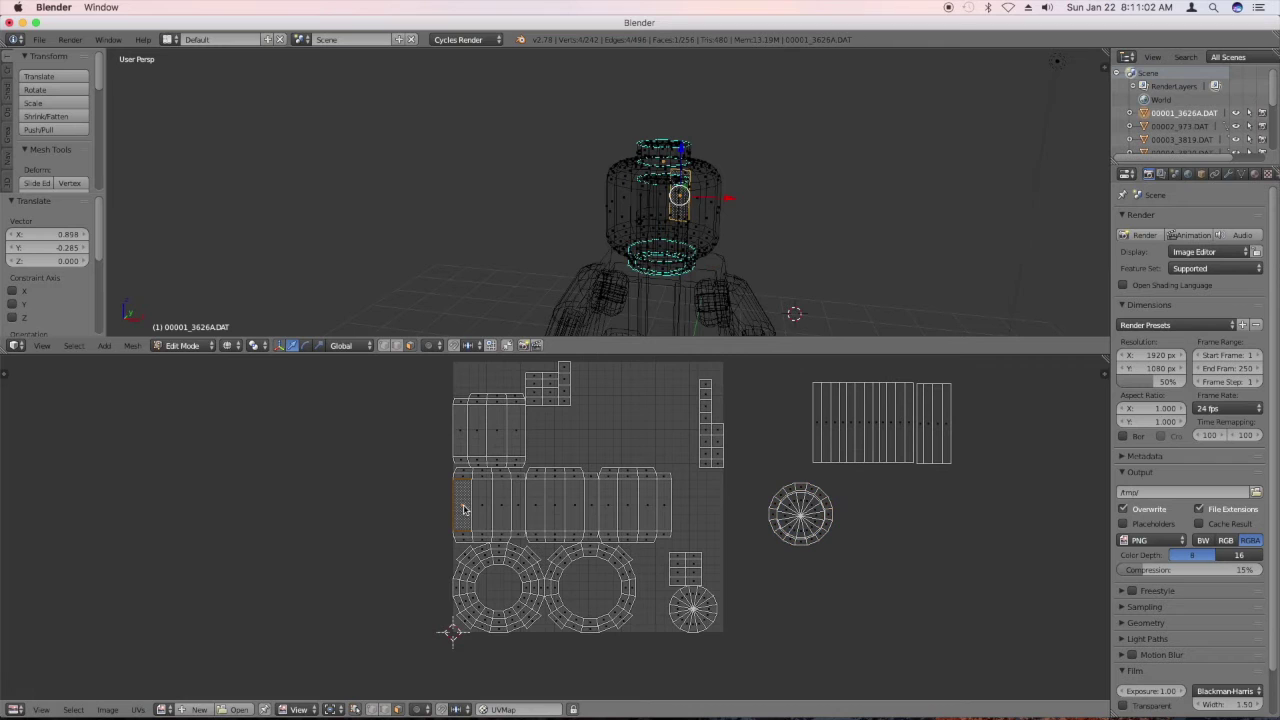
right_click(485, 510)
right_click(505, 507)
right_click(521, 505)
right_click(530, 505)
right_click(555, 500)
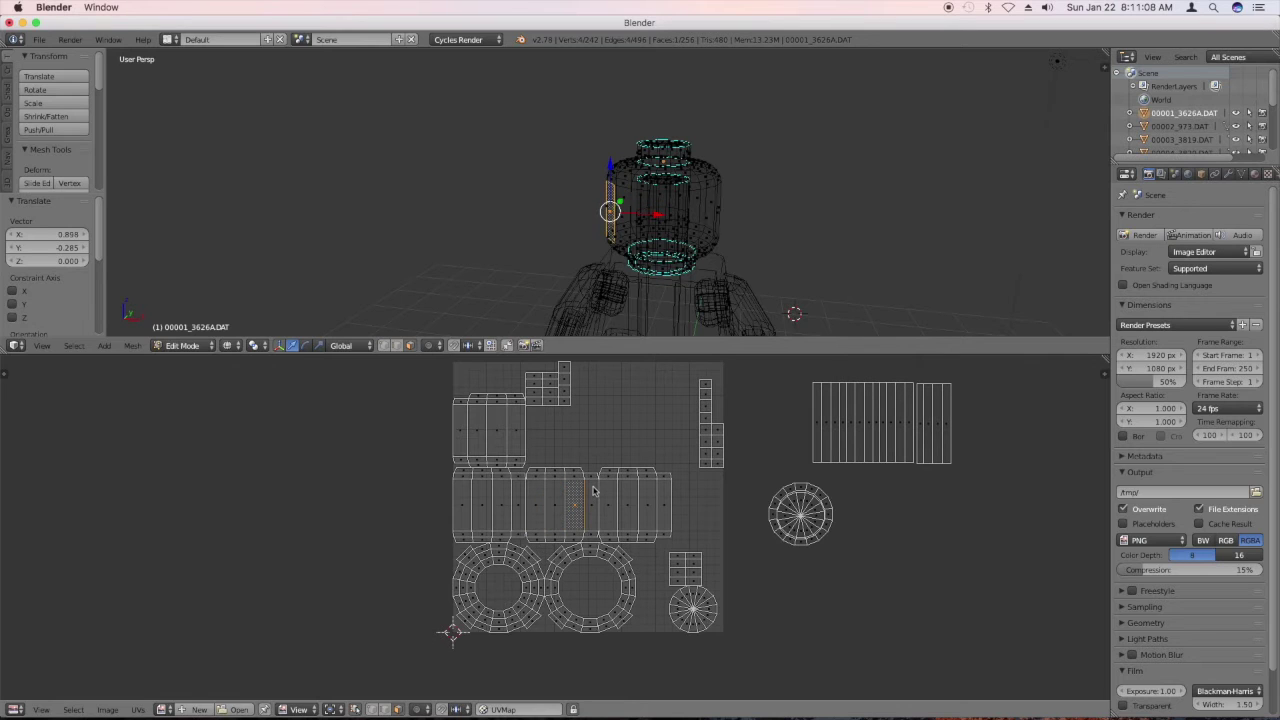
right_click(593, 490)
right_click(591, 505)
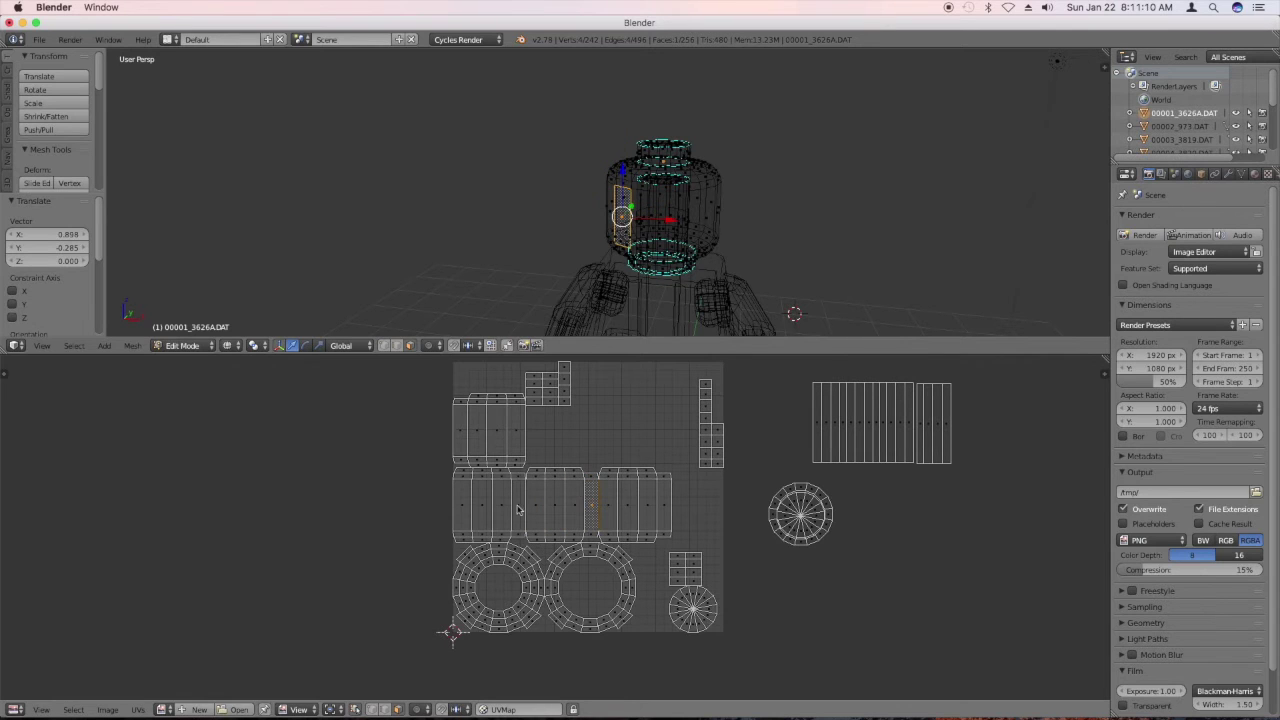
right_click(614, 511)
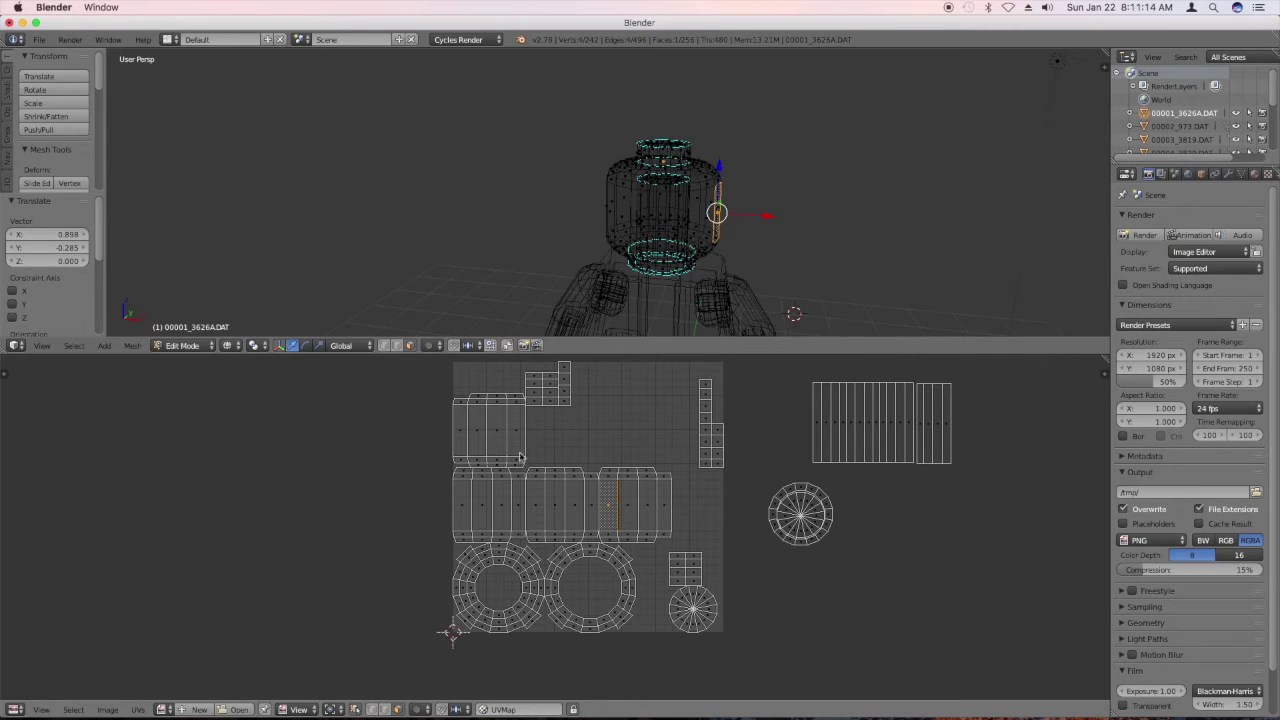
right_click(592, 505)
right_click(463, 442)
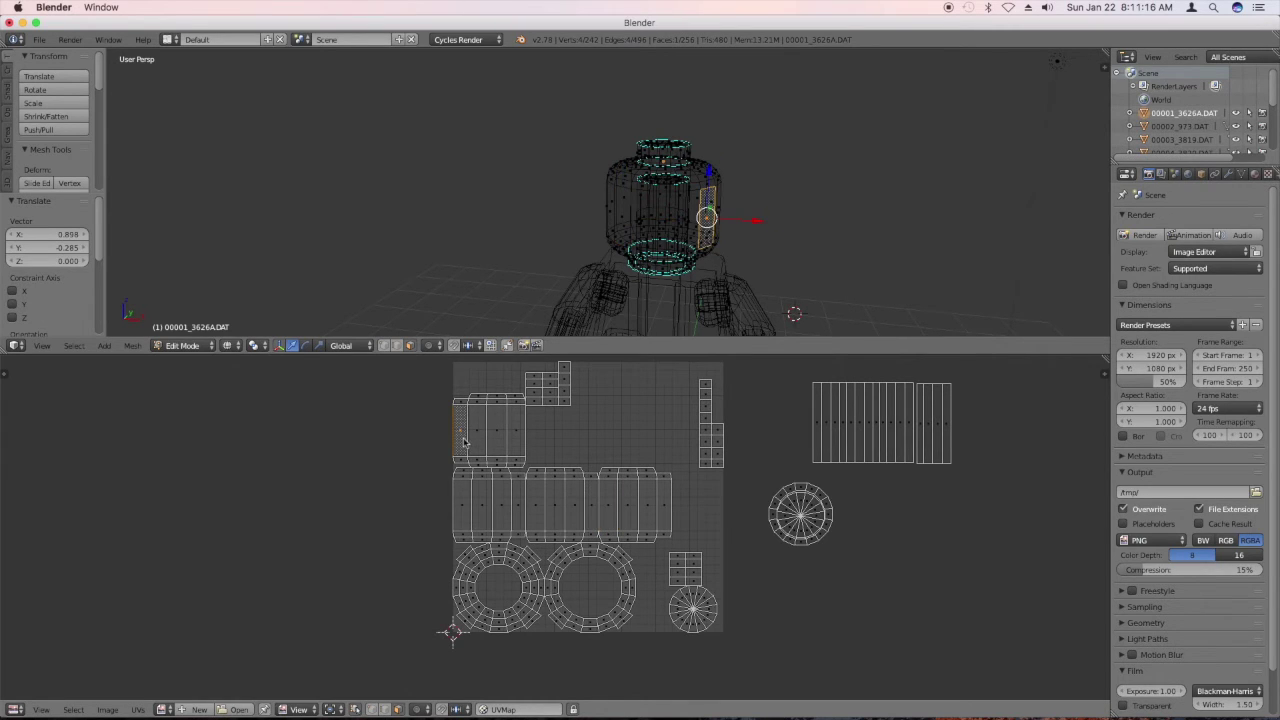
right_click(593, 497)
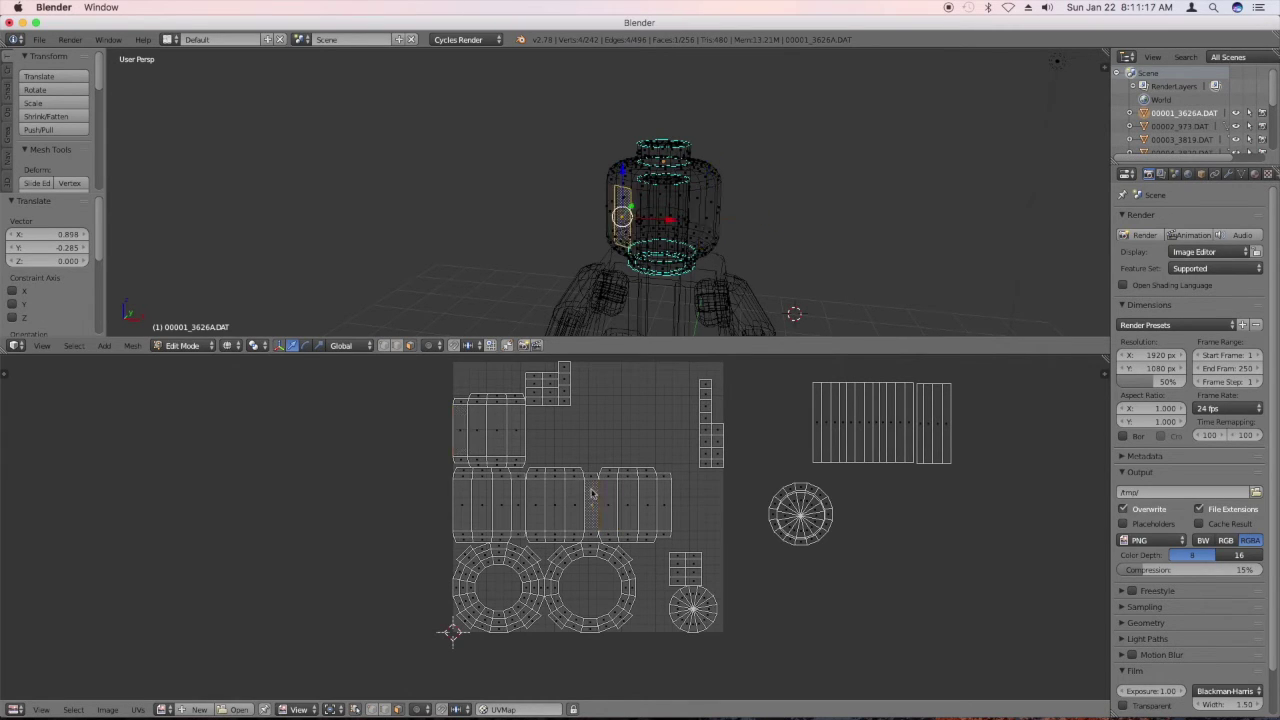
right_click(522, 440)
right_click(630, 517)
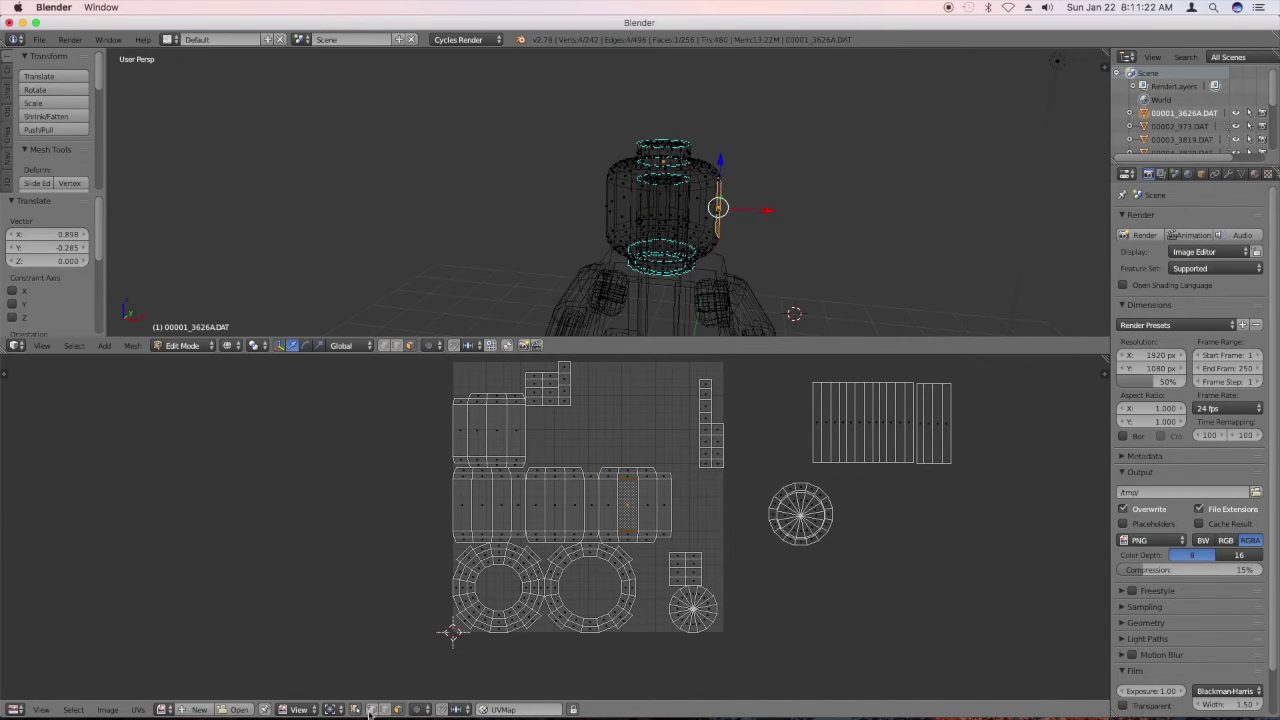
Turn off UV sync selection, select the entire head mesh and move the row's last four-strip island about 0.33 in X.
click(357, 710)
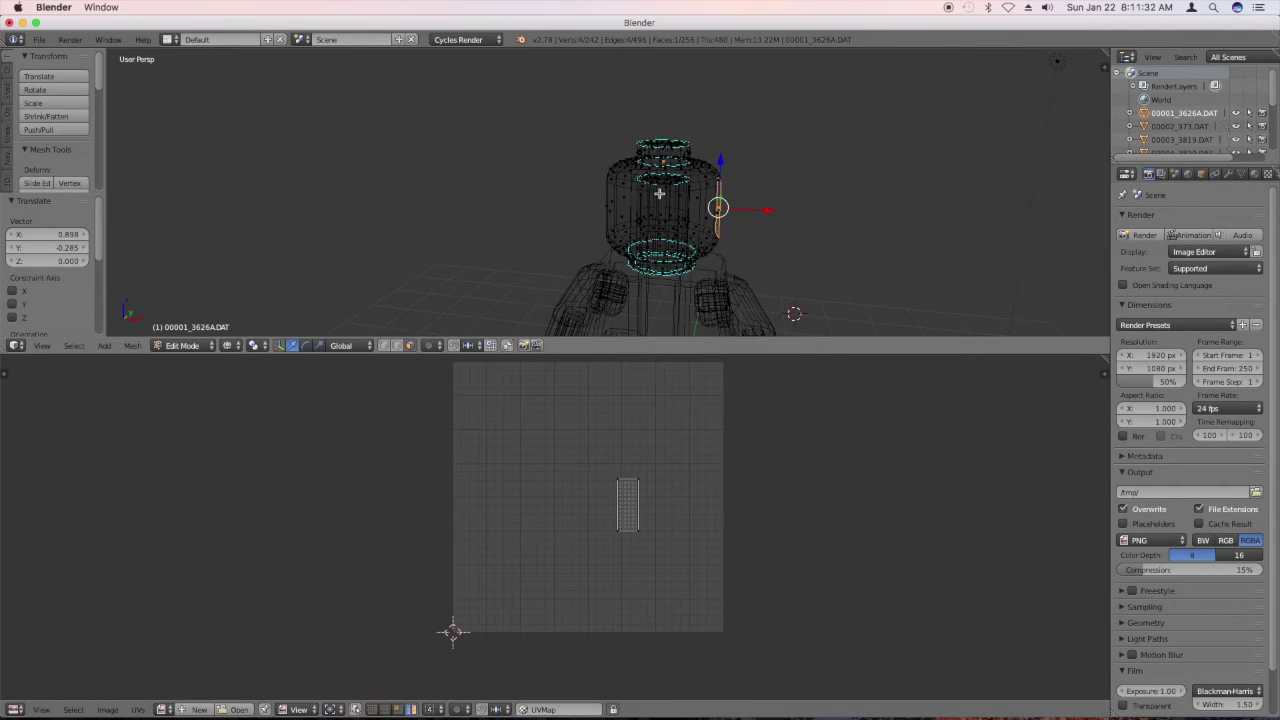
key(a)
key(a)
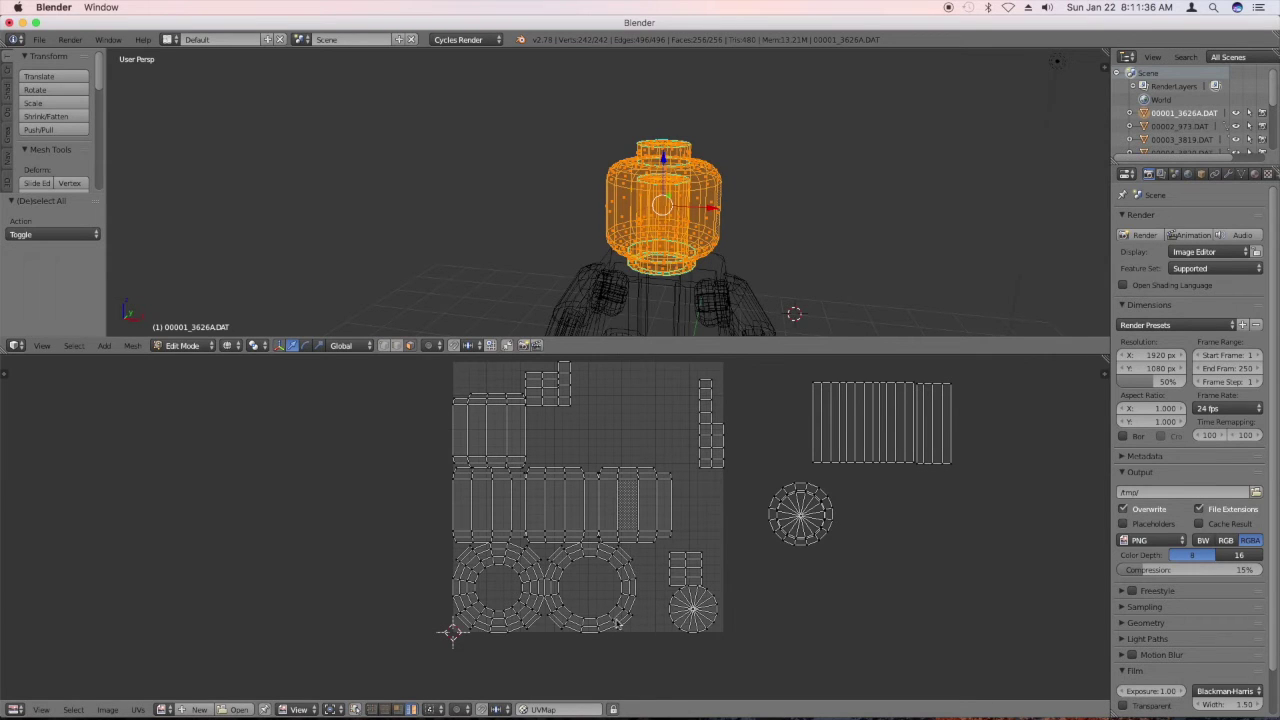
right_click(638, 491)
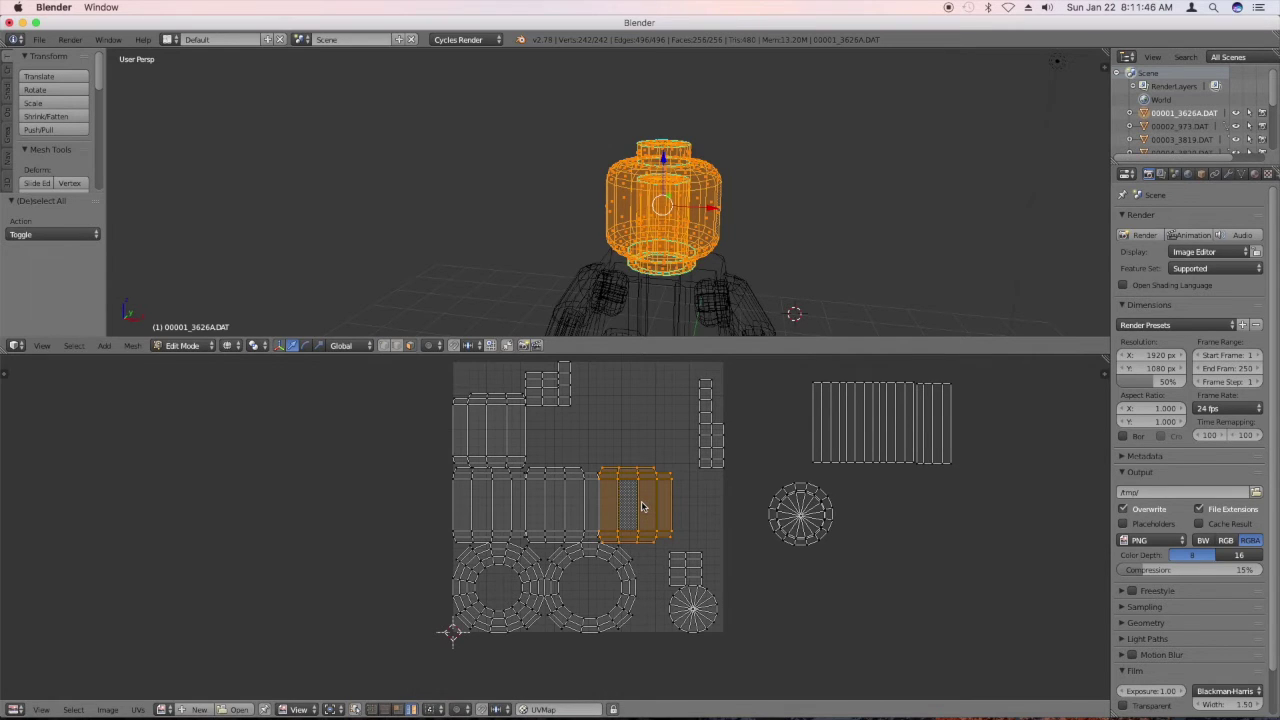
key(g)
key(x)
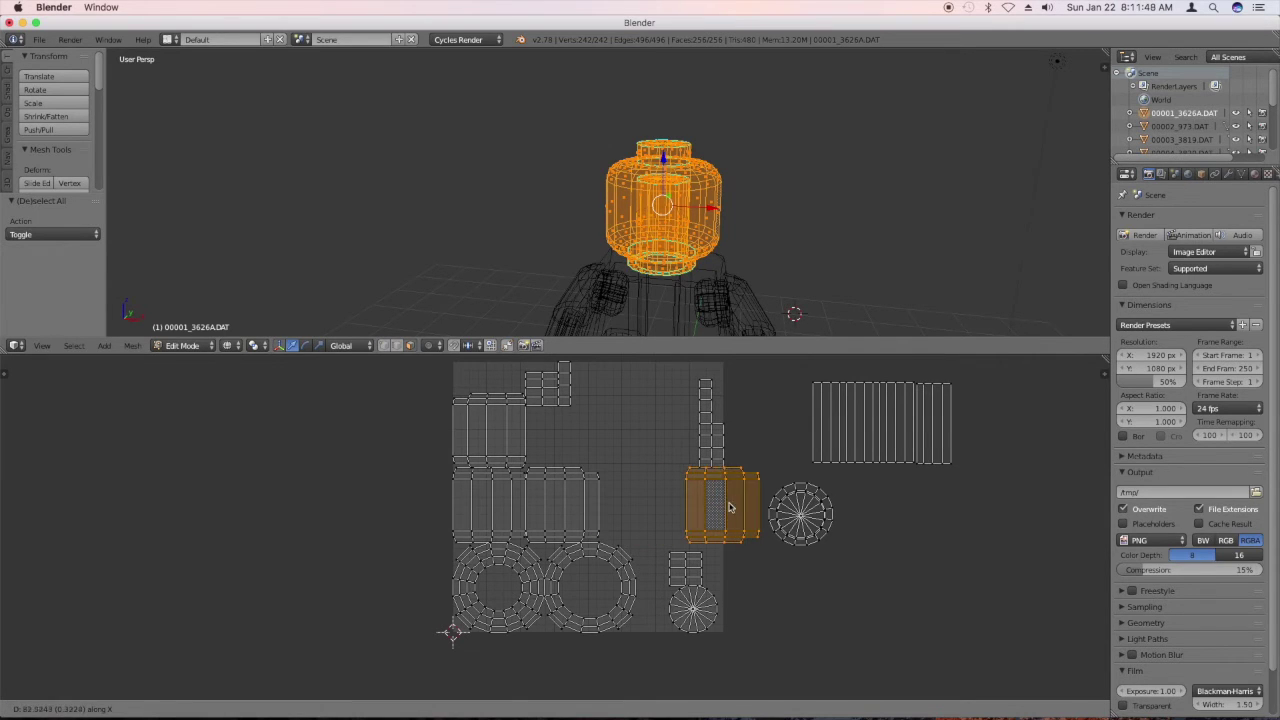
click(730, 508)
Rotate the upper four-strip wall island 180° and move it about 0.54 in X and -0.28 in Y, into the gap in the row.
right_click(477, 419)
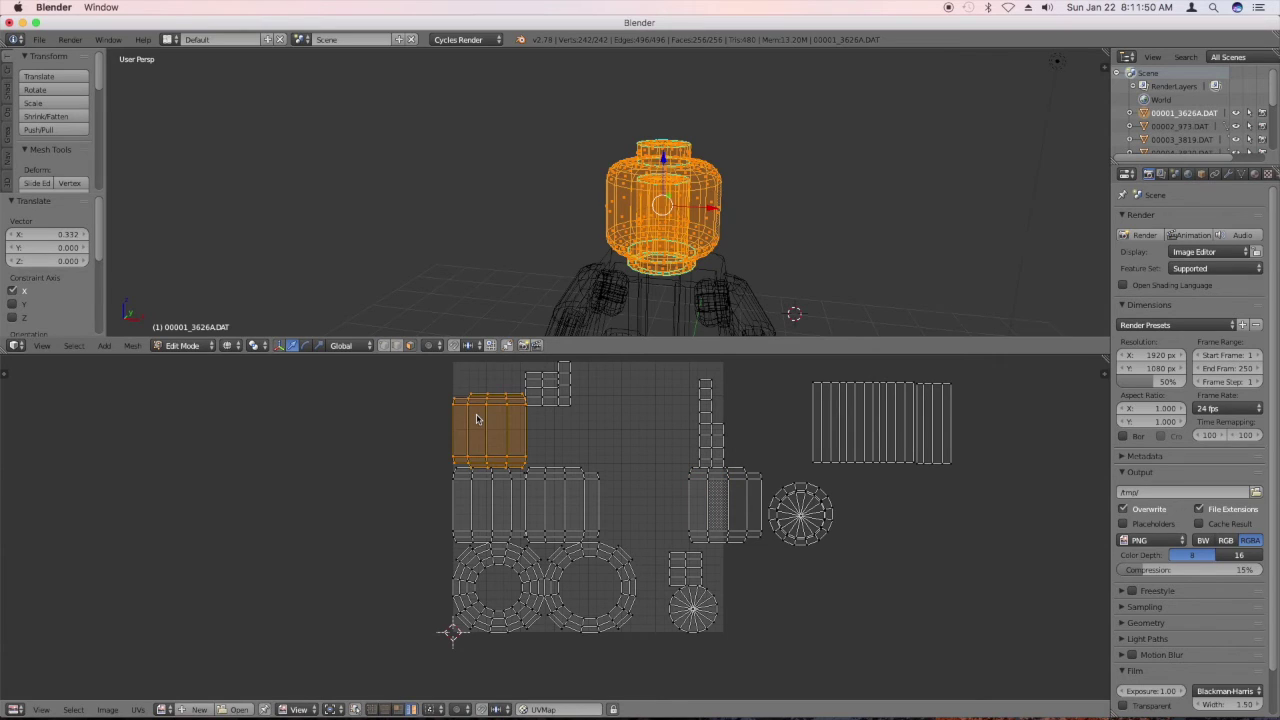
key(r)
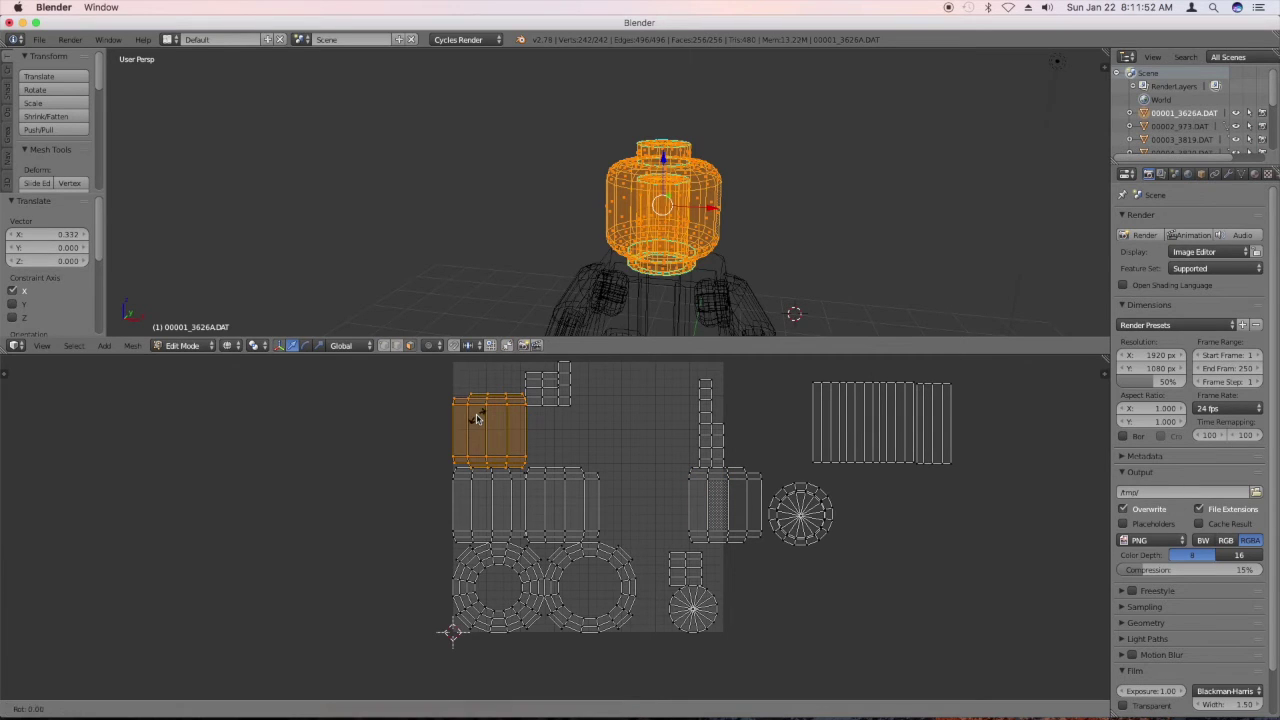
text(180)
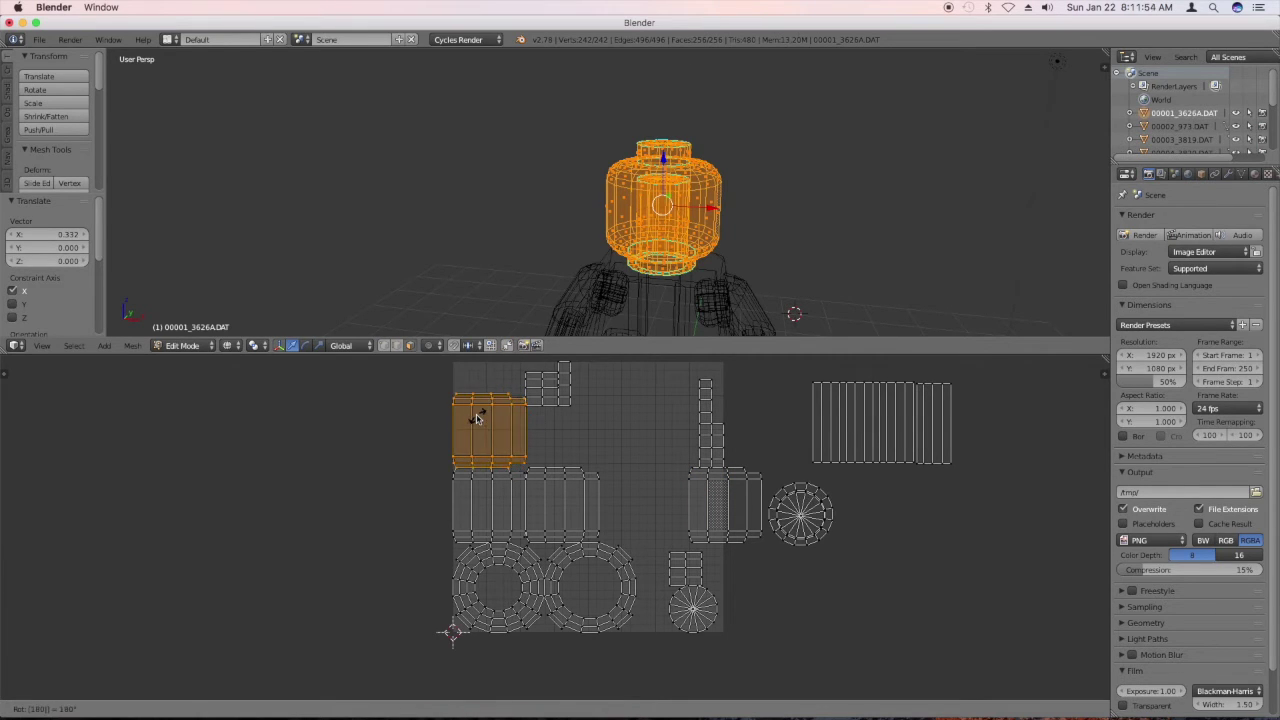
key(Return)
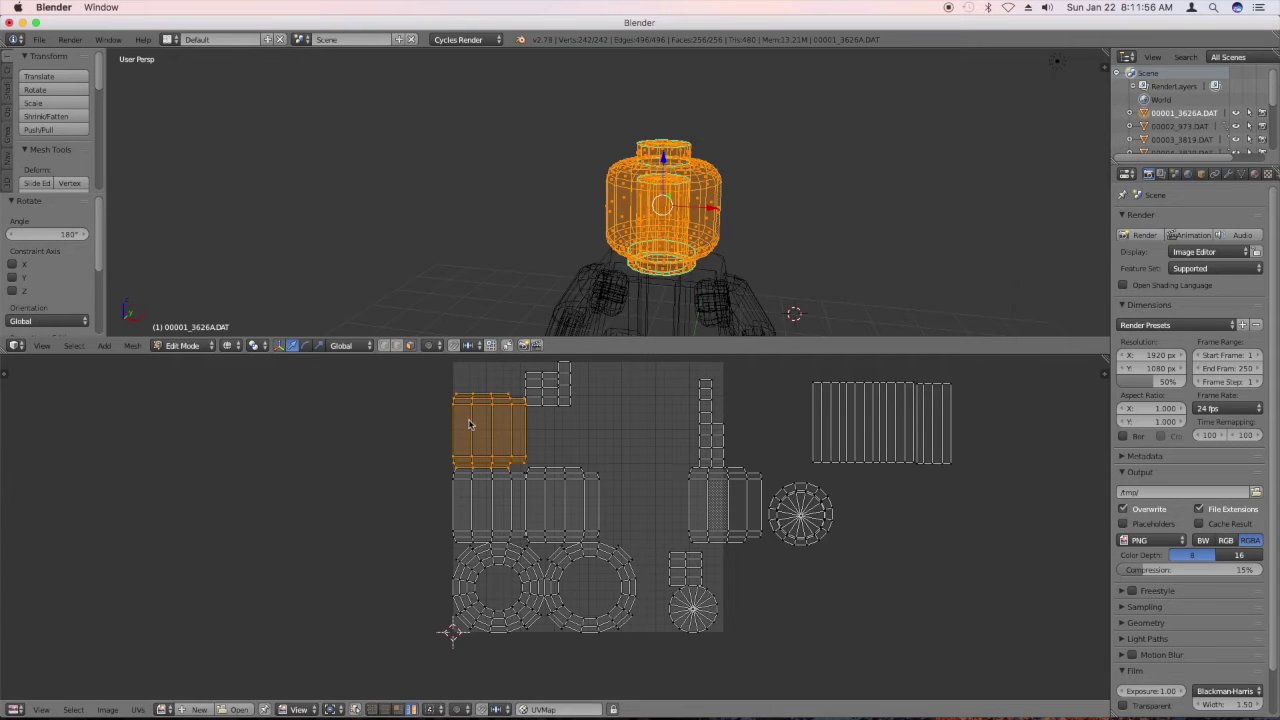
key(g)
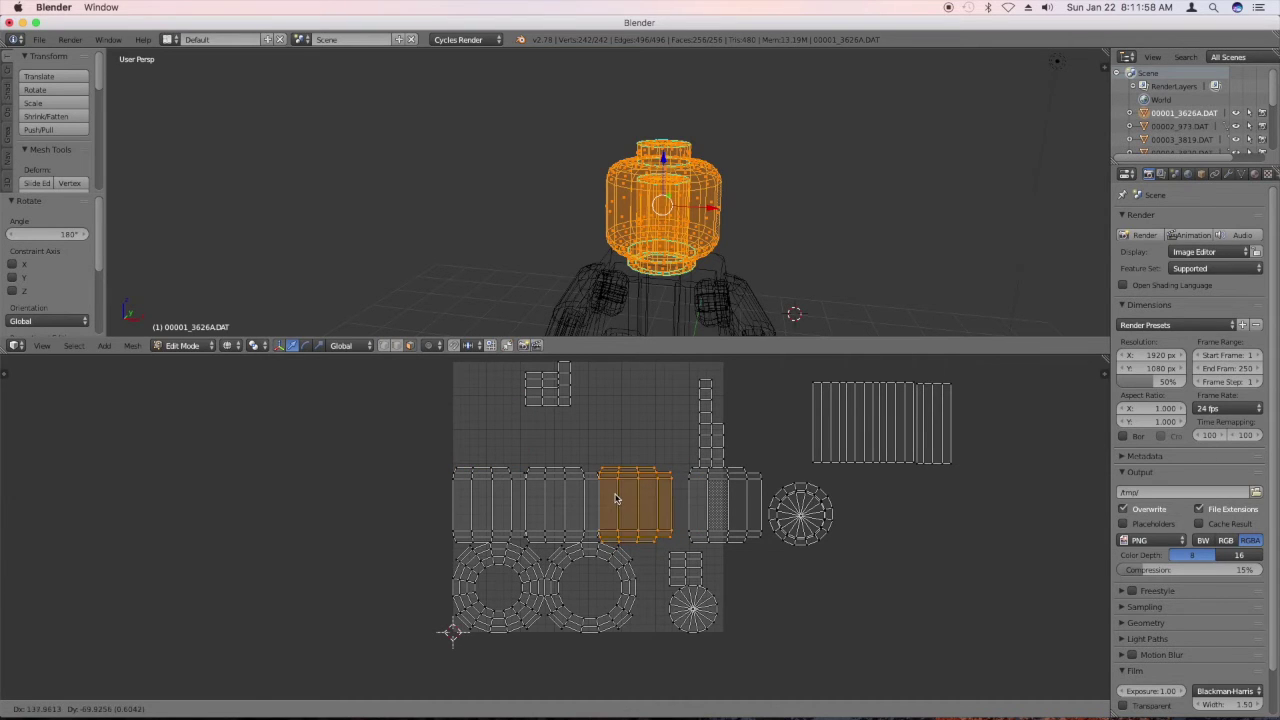
click(615, 498)
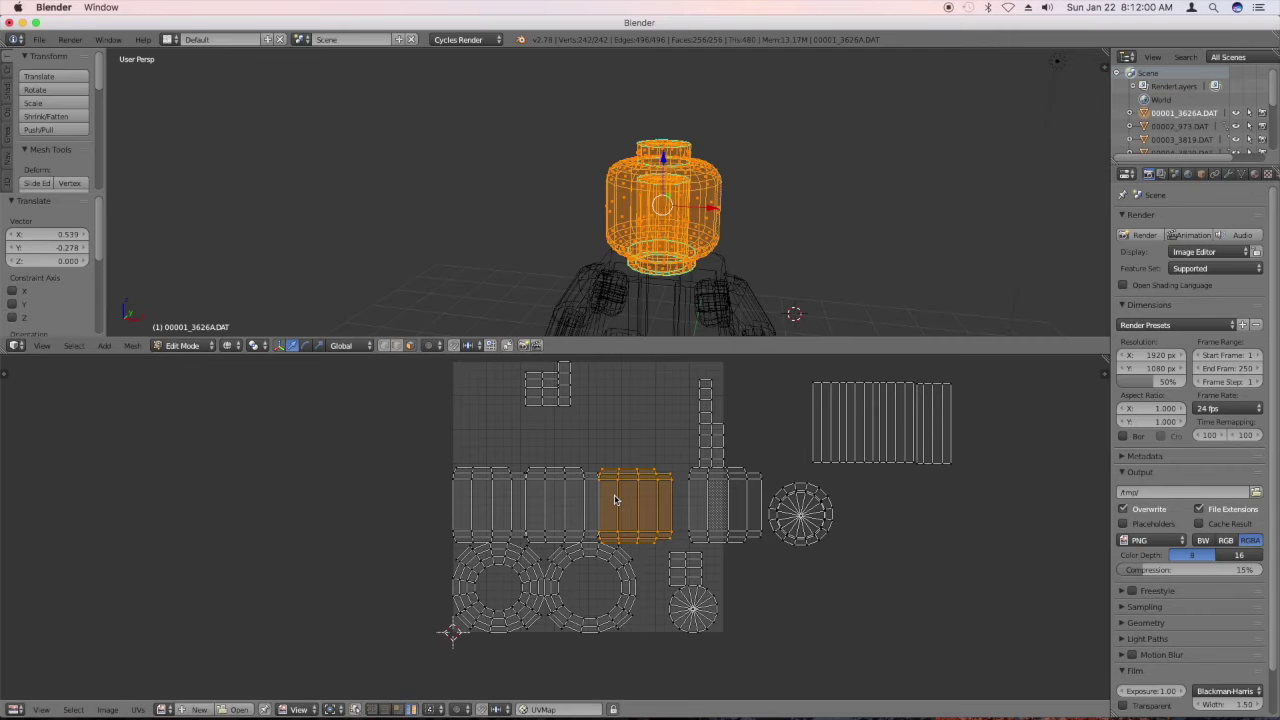
Move the displaced four-strip island about -0.064 in X and -0.005 in Y, against the end of the wall row.
right_click(697, 500)
key(g)
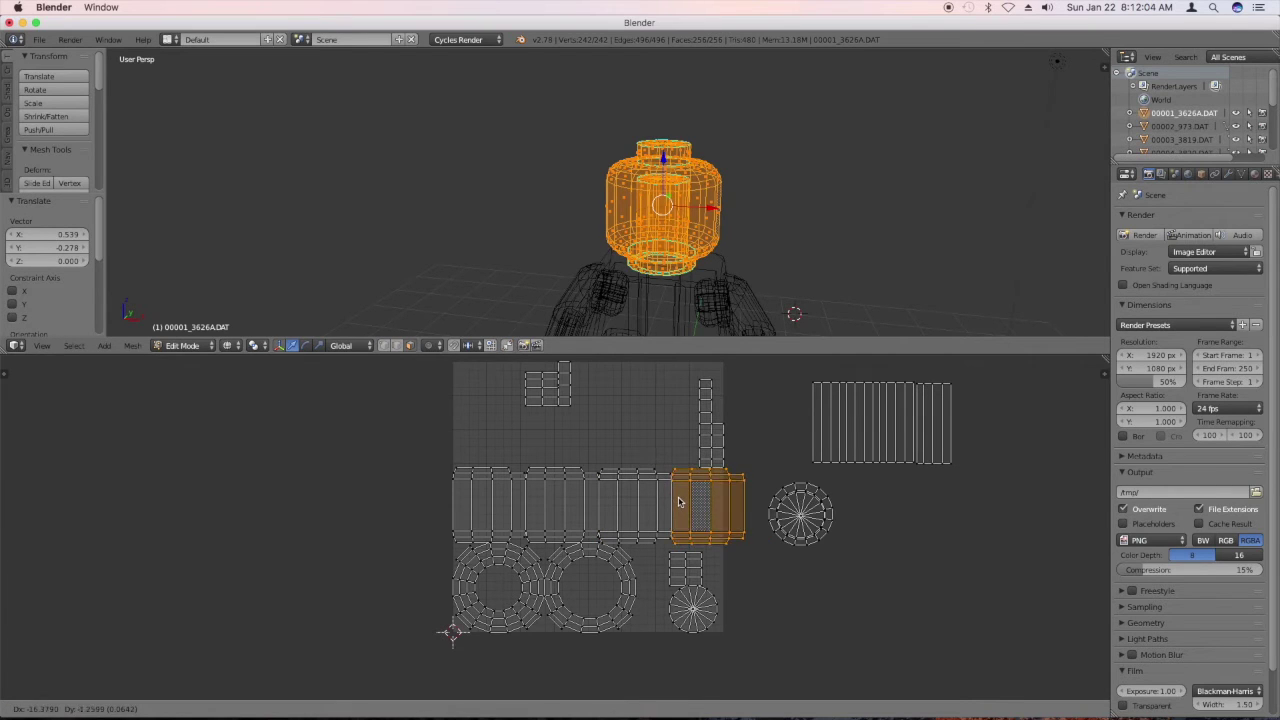
click(681, 502)
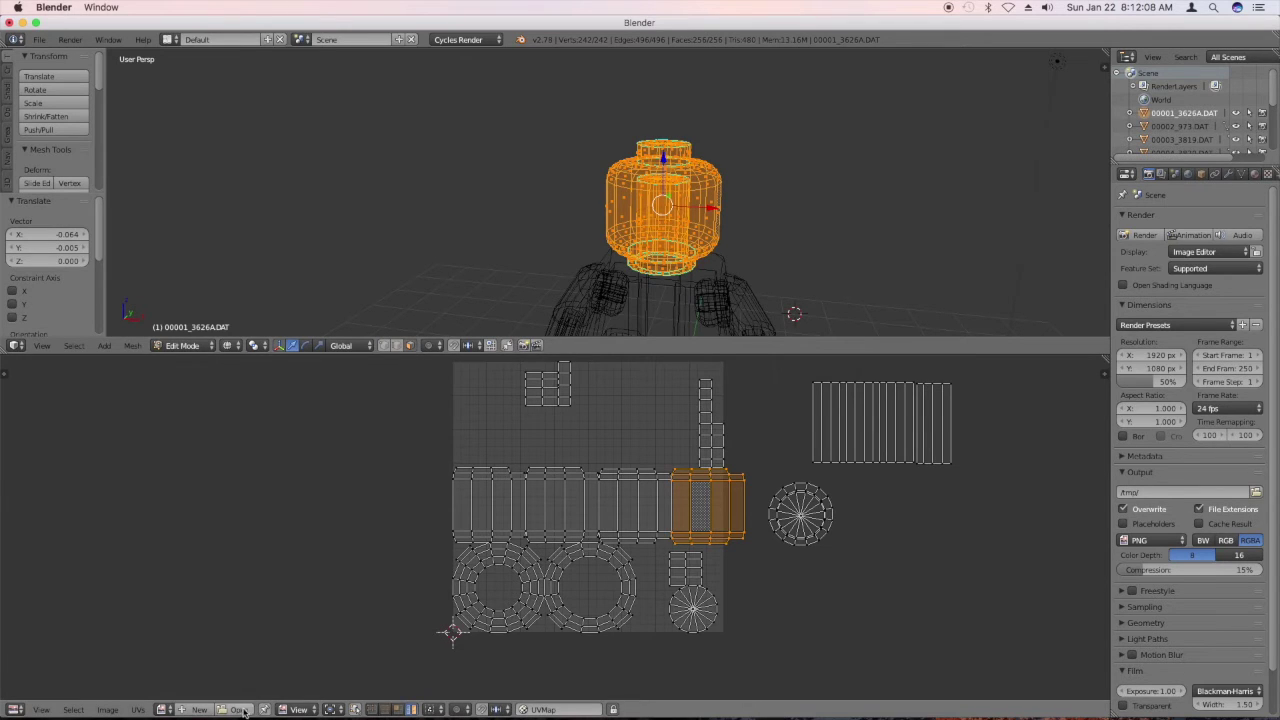
Turn on UV sync selection and select the strips along the joined row to check their order around the head.
click(354, 709)
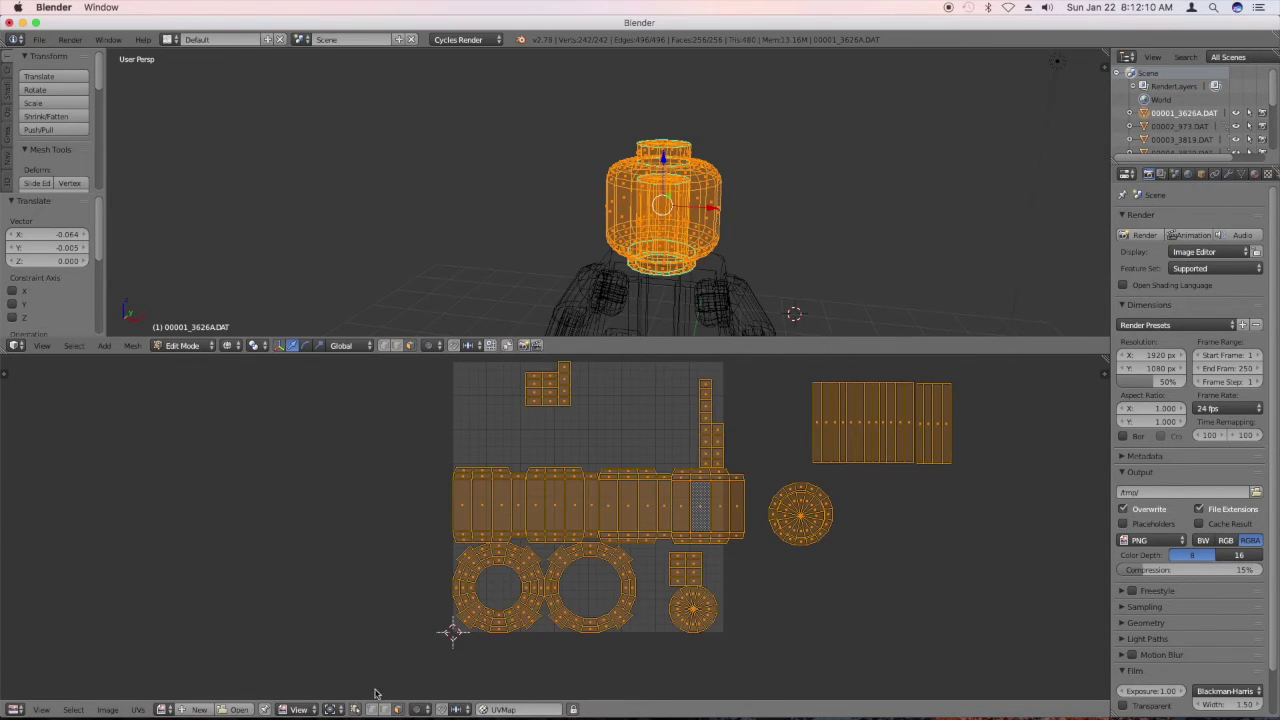
click(586, 527)
alt+click(590, 512)
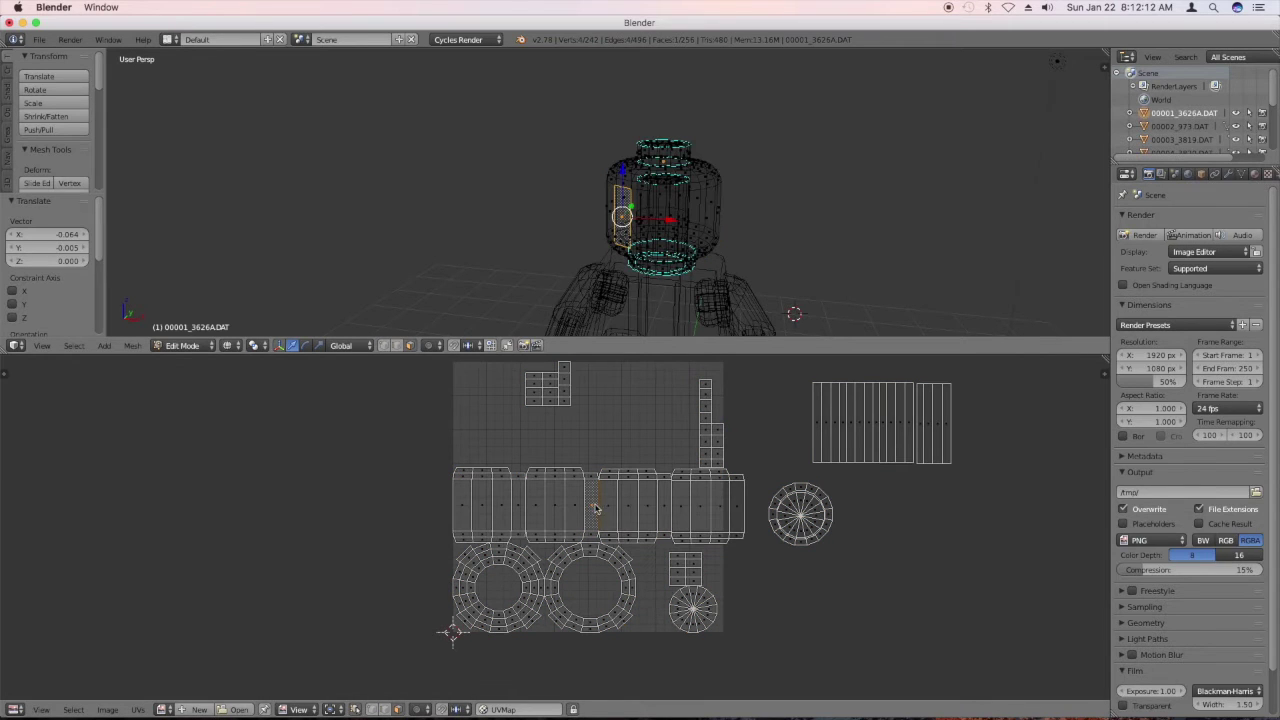
alt+click(634, 504)
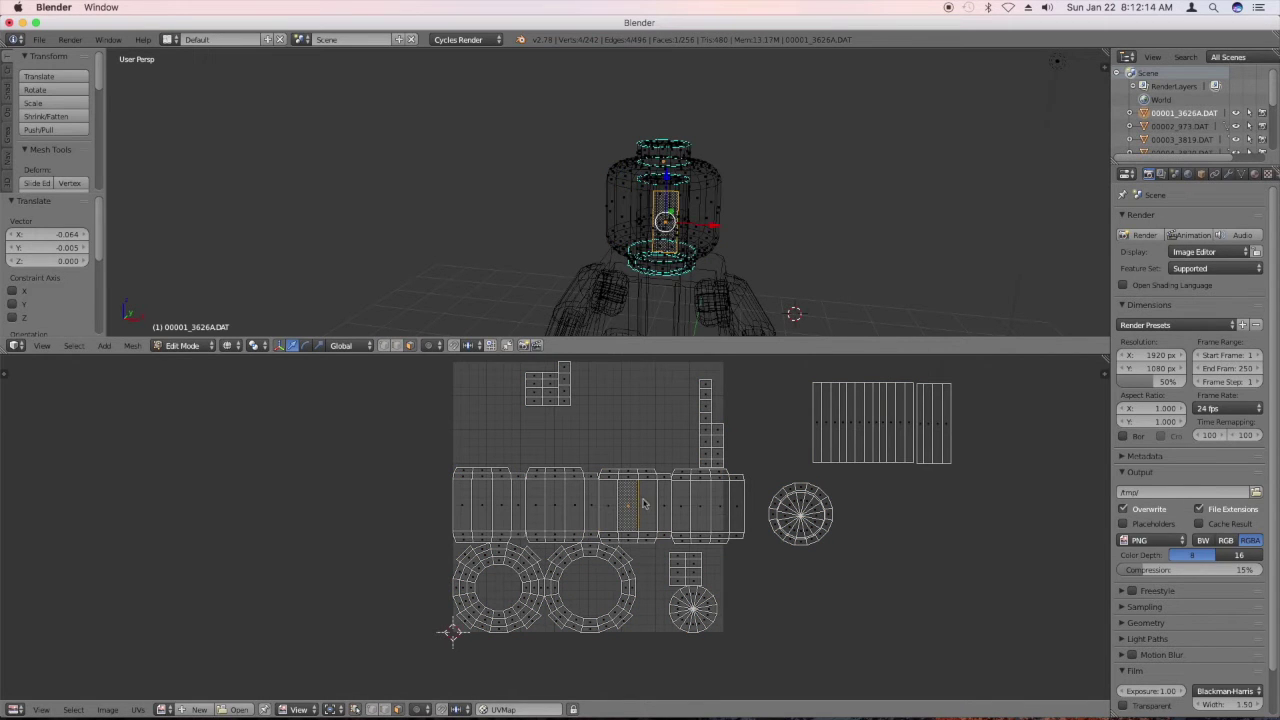
alt+click(655, 504)
alt+click(668, 503)
alt+click(681, 502)
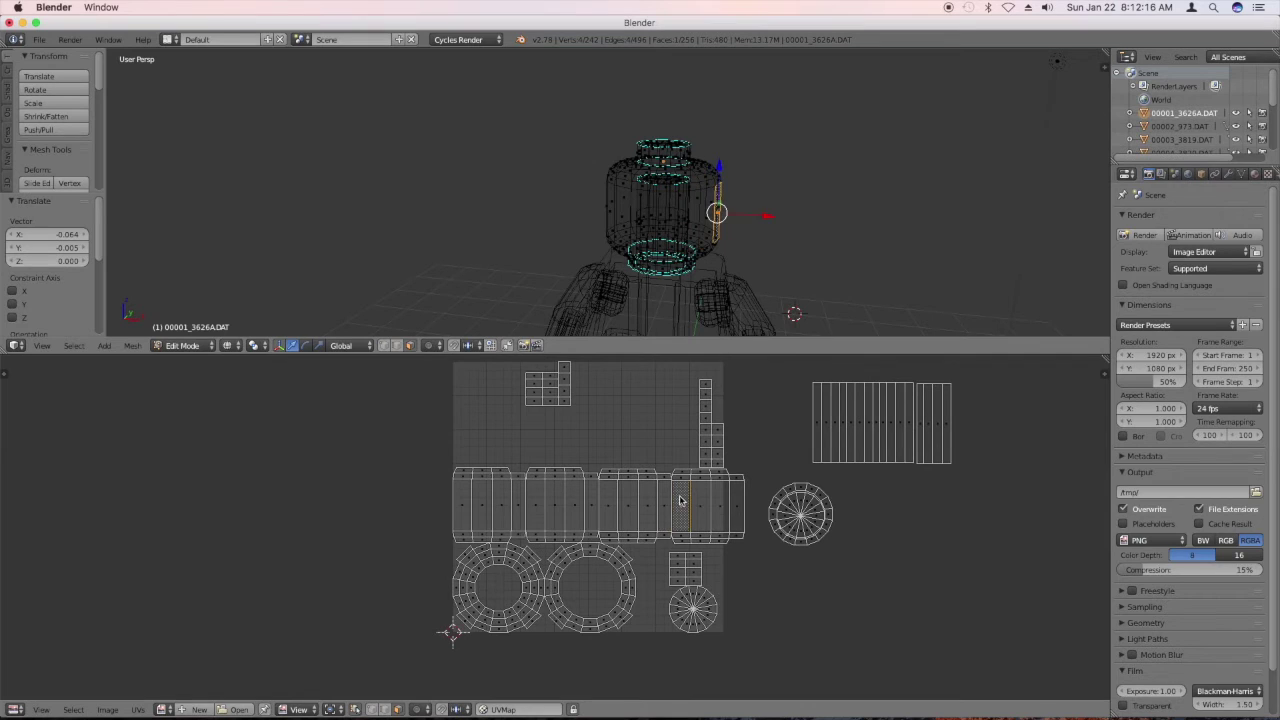
alt+click(704, 502)
alt+click(734, 503)
alt+click(719, 503)
alt+click(731, 503)
alt+click(463, 511)
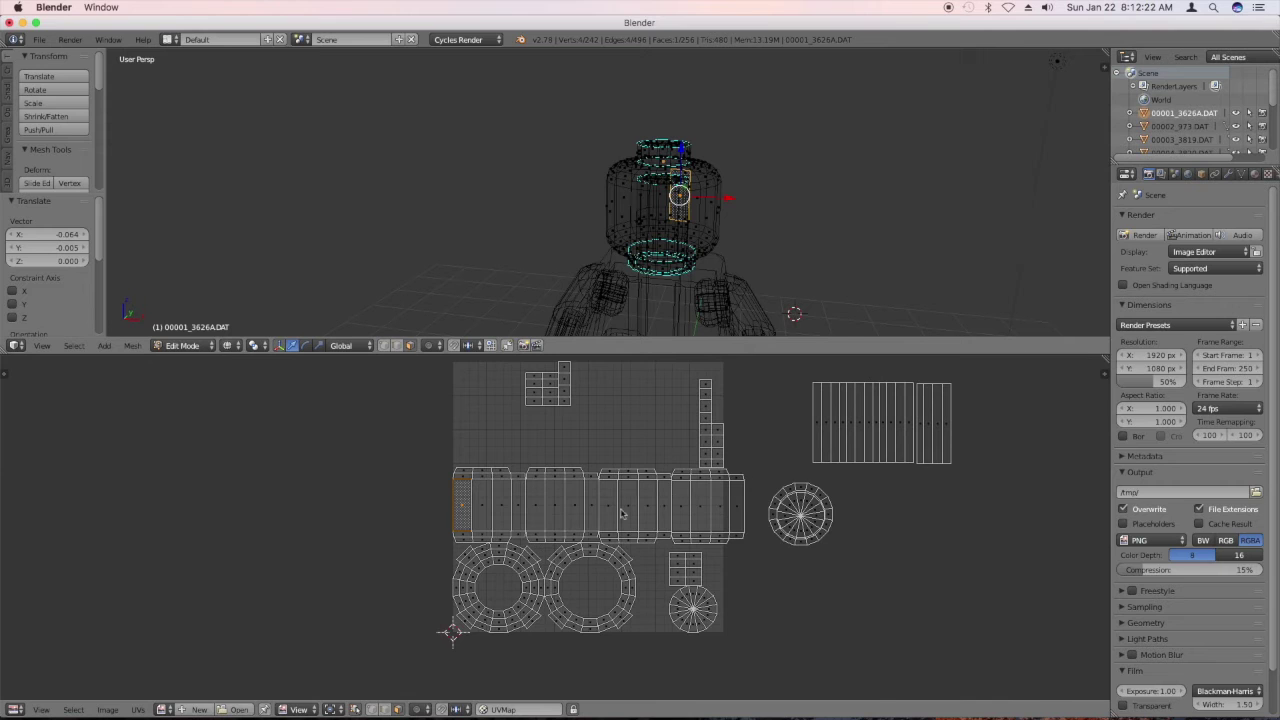
Turn off UV sync selection, select the whole head mesh and nudge the third wall island about -0.001 in X and 0.002 in Y.
scroll(620, 513, up, 4)
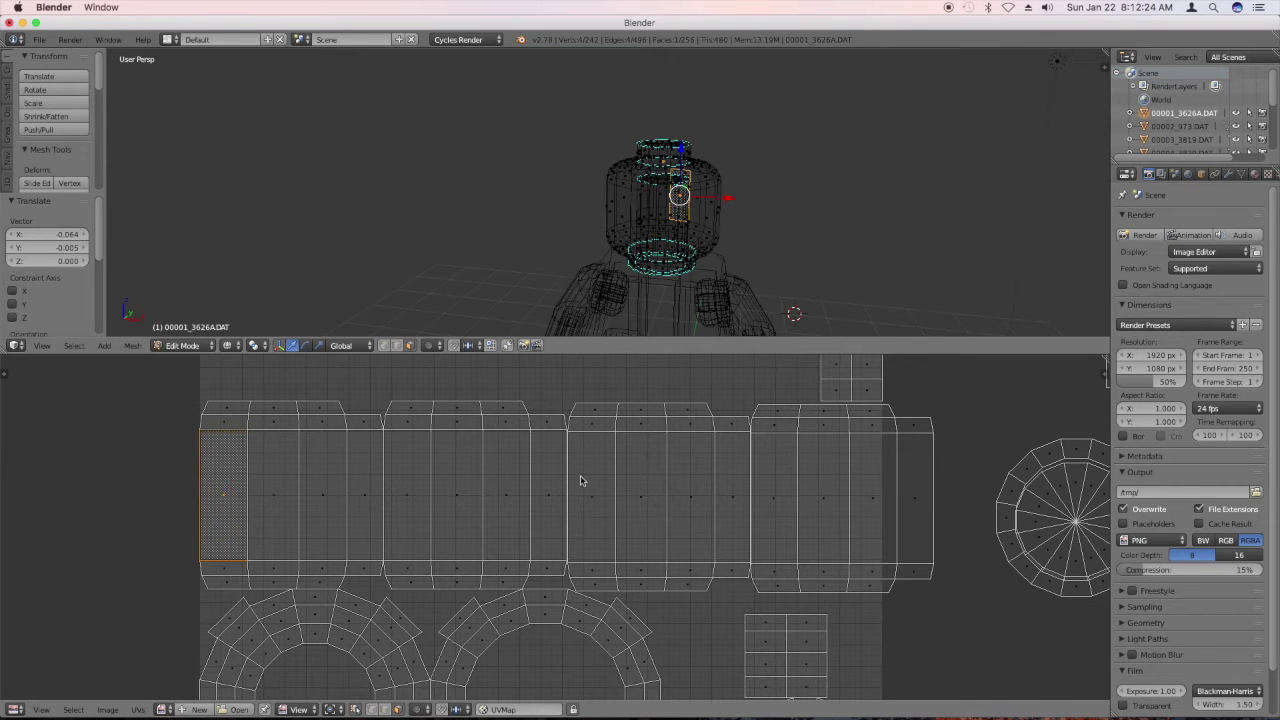
right_click(585, 478)
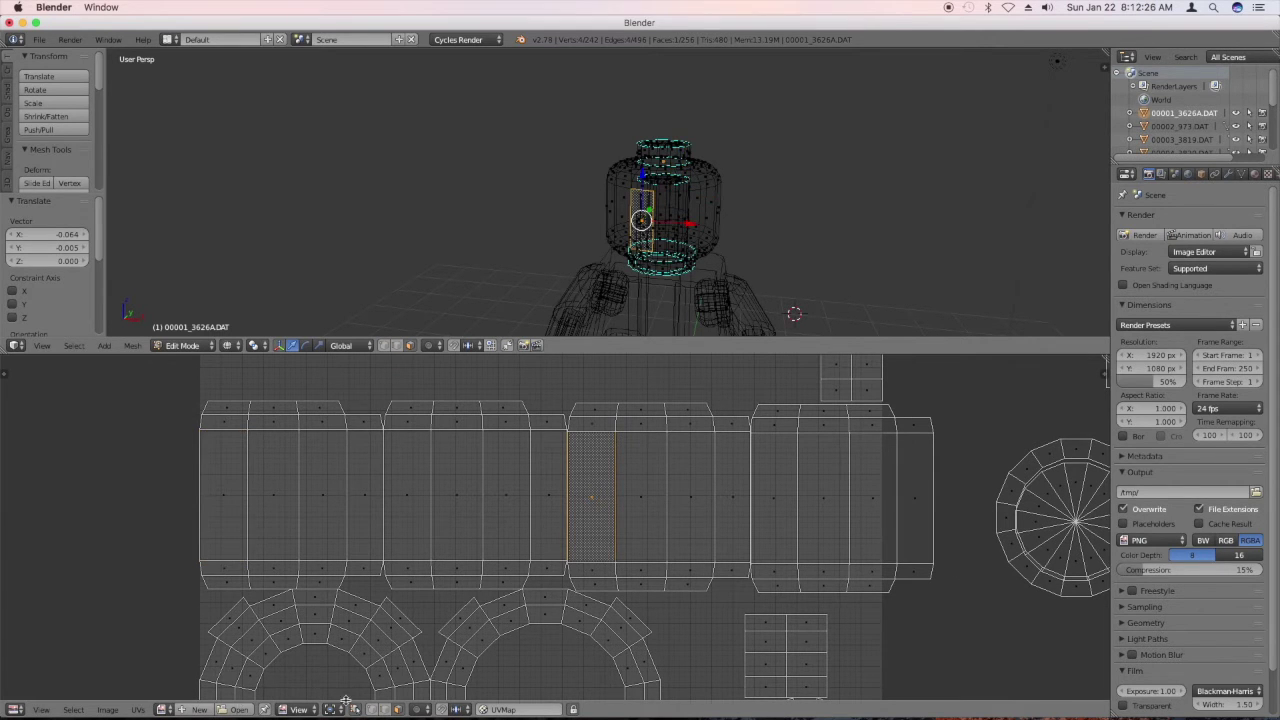
click(356, 711)
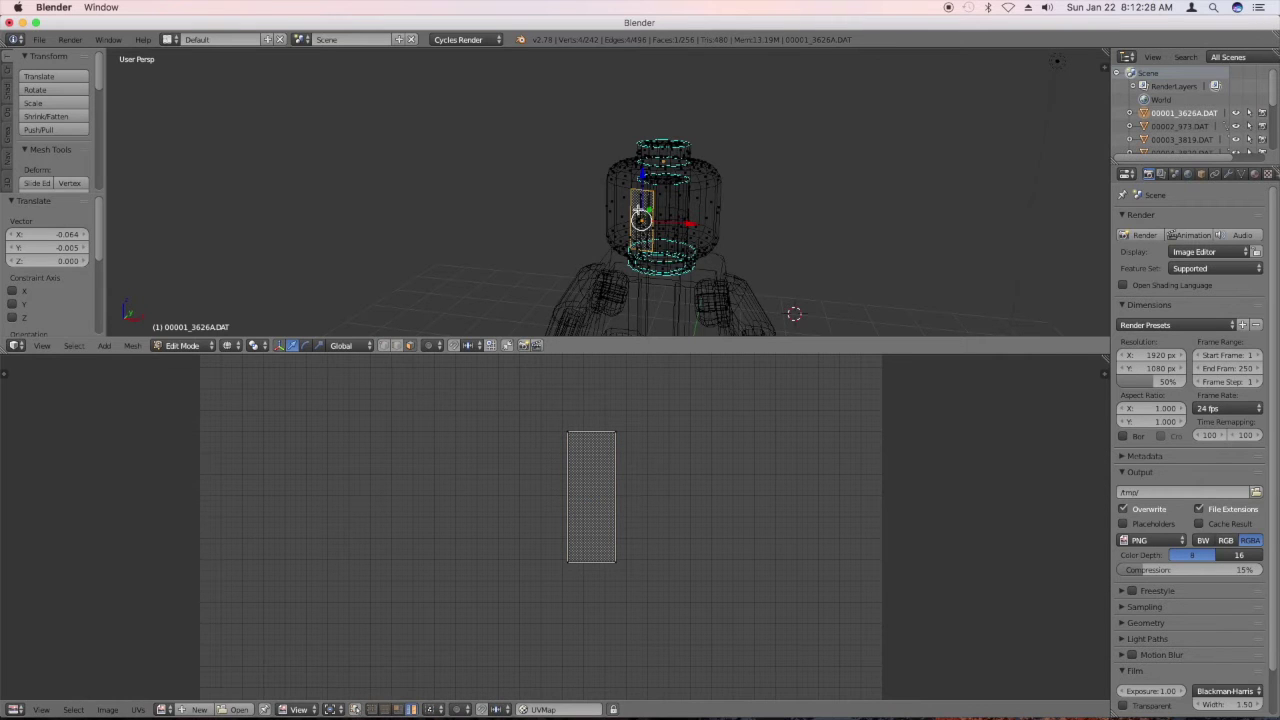
key(a)
right_click(636, 446)
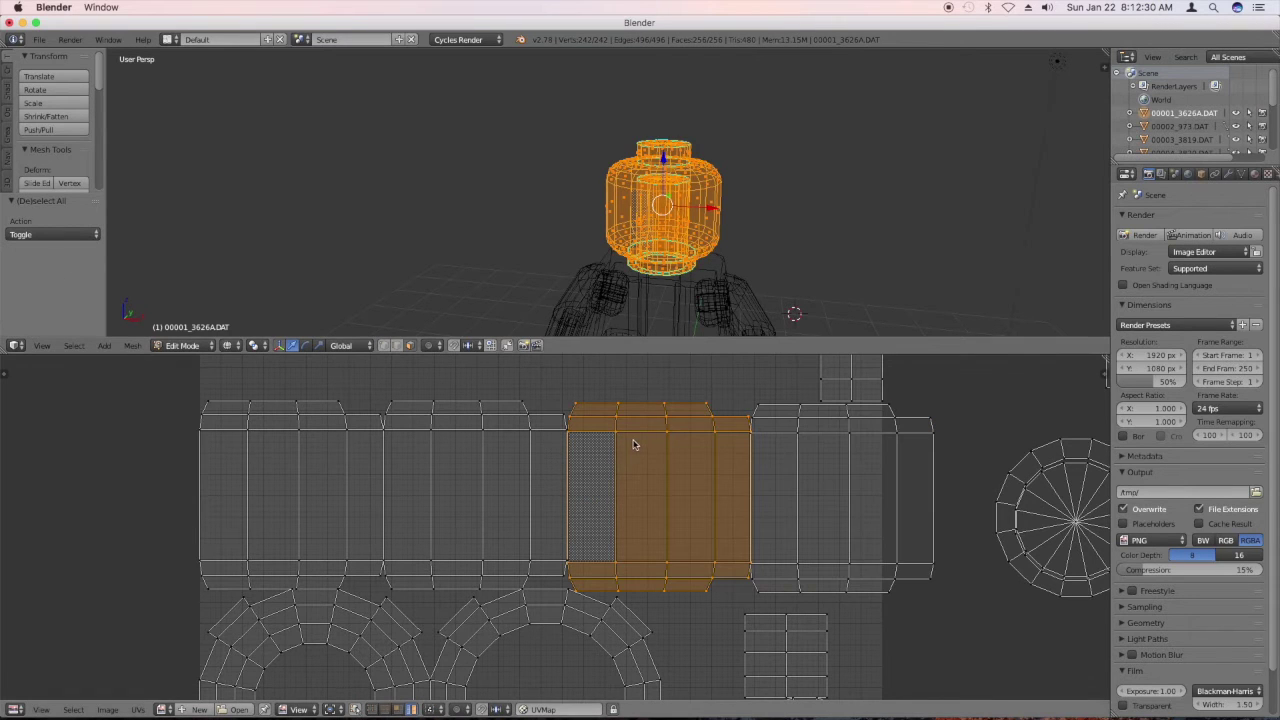
key(g)
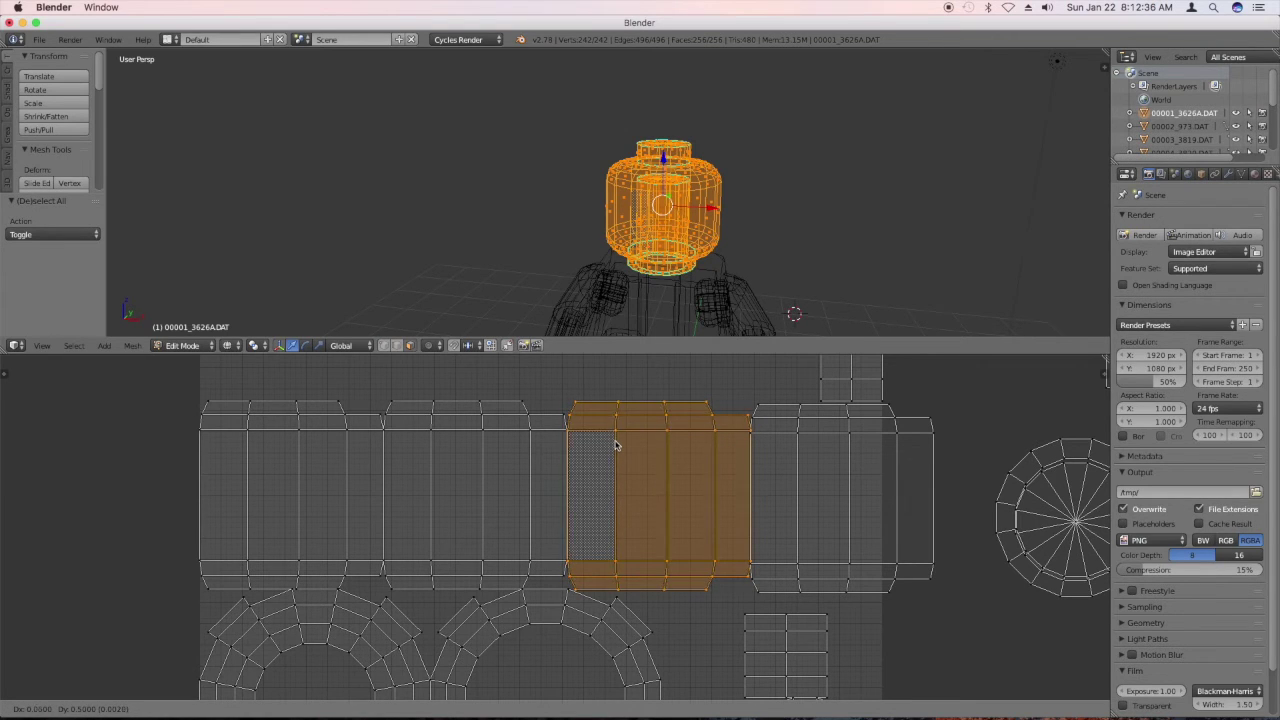
click(615, 445)
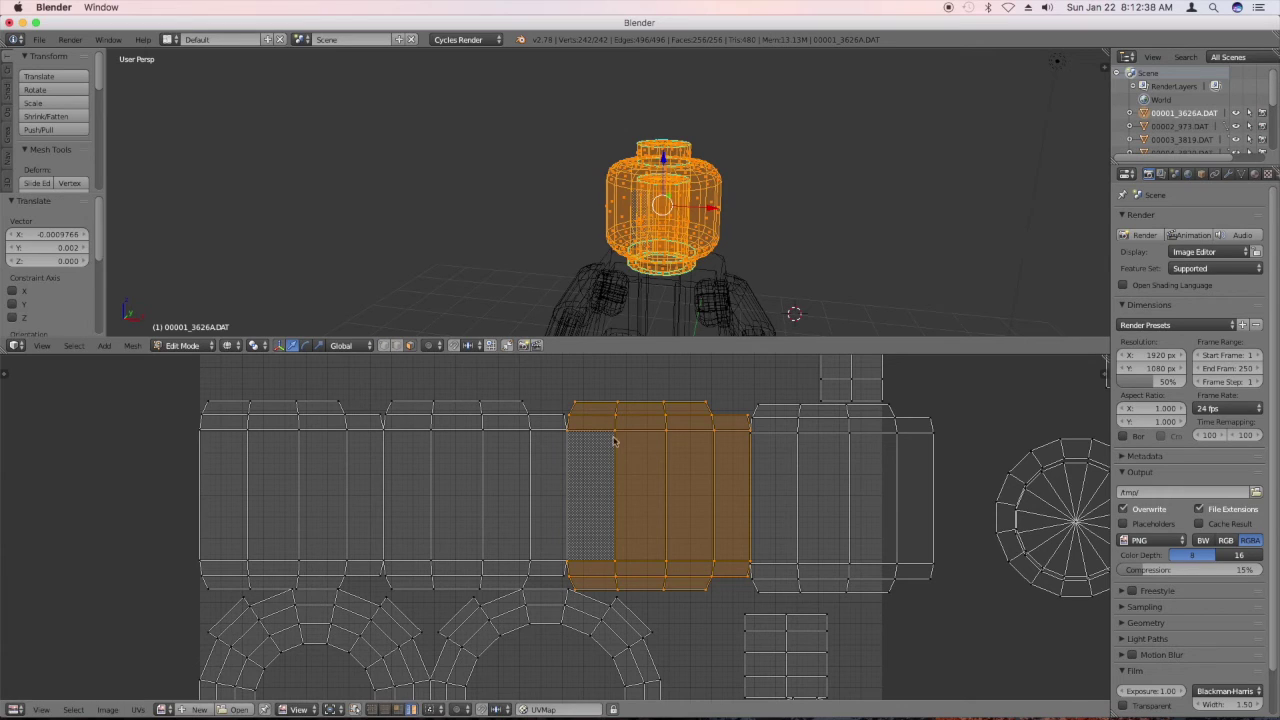
Move the row's last four-strip wall island about 0.004 in Y, level with its neighbours.
right_click(817, 460)
key(g)
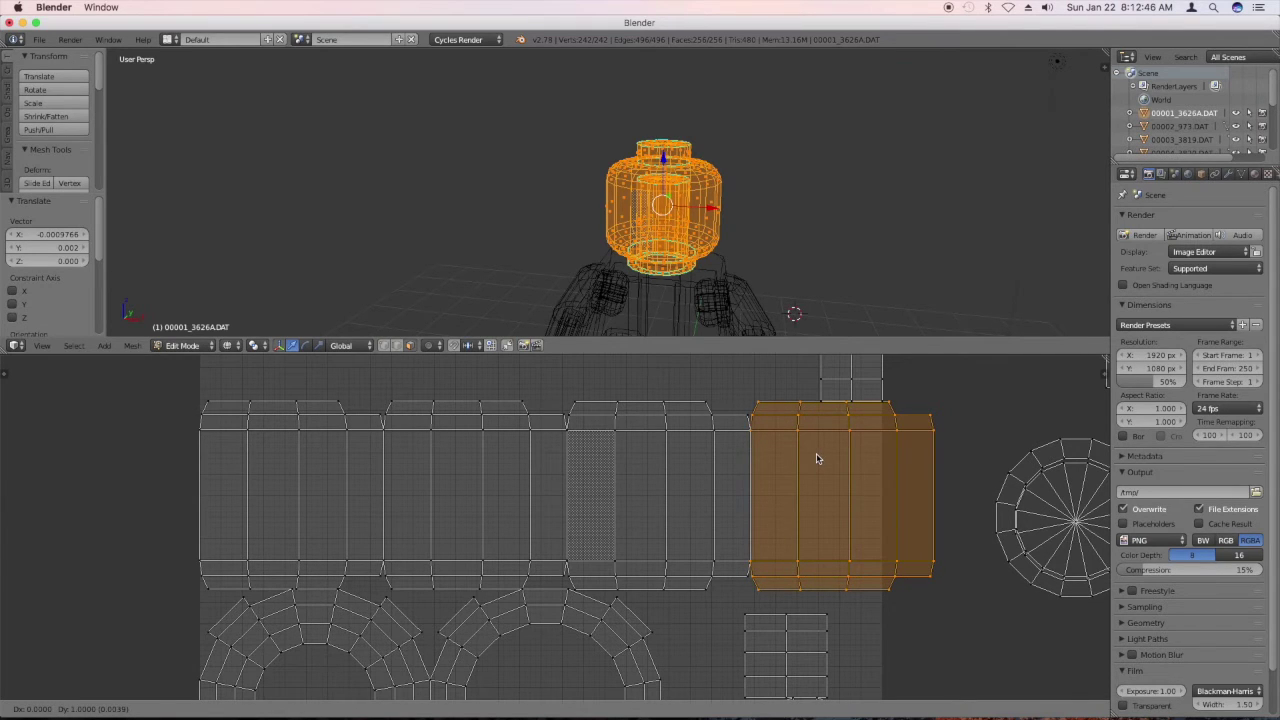
click(817, 459)
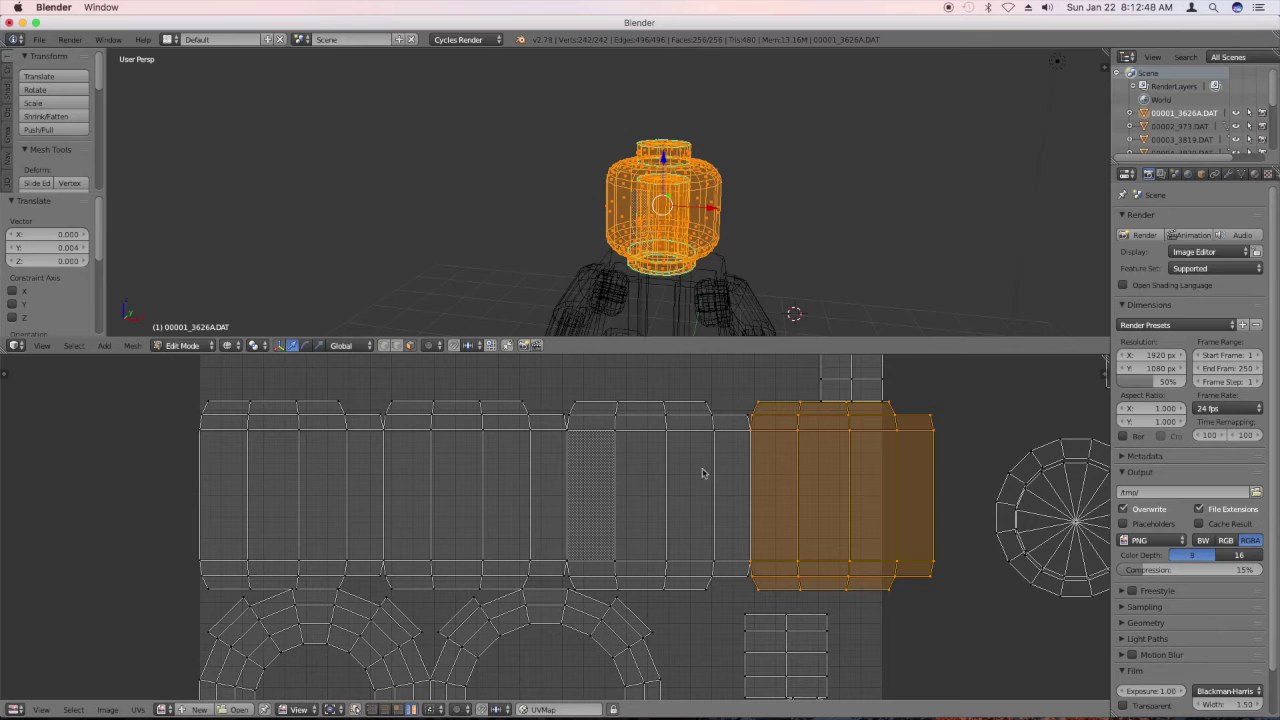
Select all four islands of the wall row and scale them together to about 0.894.
key(shift+l)
key(shift+l)
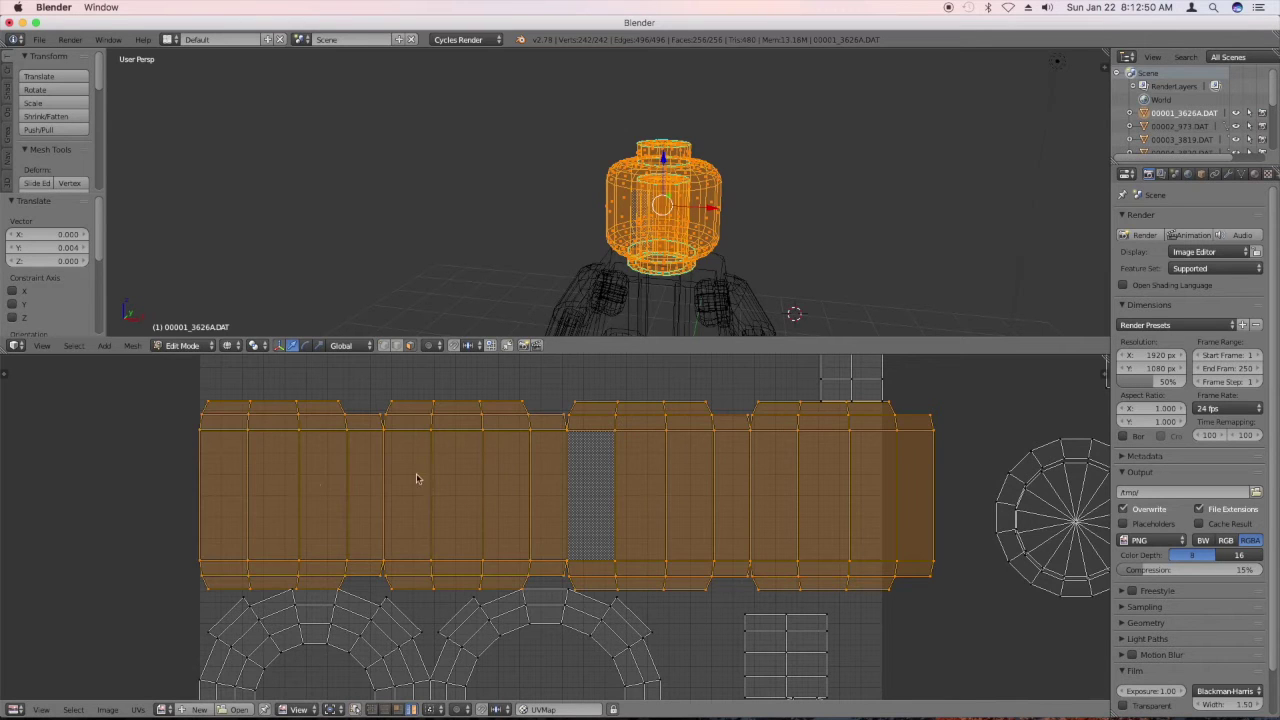
key(s)
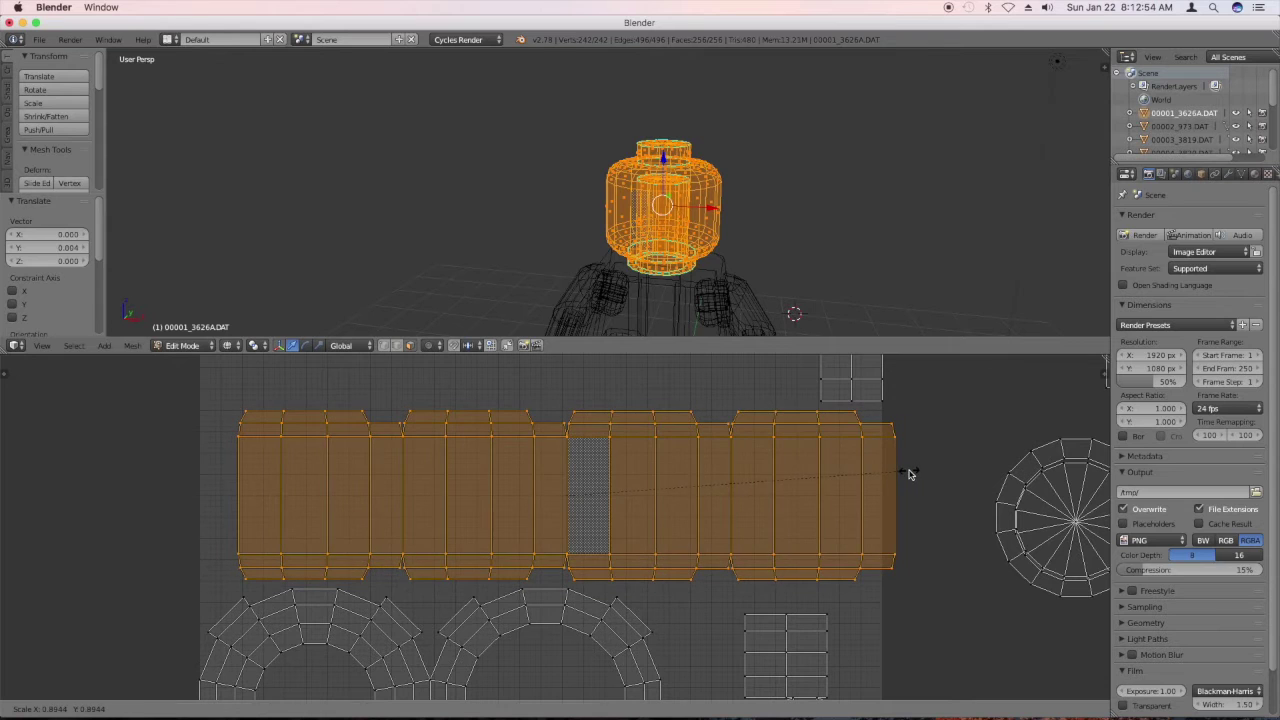
click(909, 475)
Move the wall row about -0.035 in X and scale it by about 1.014 to fit the texture area's width.
key(g)
key(x)
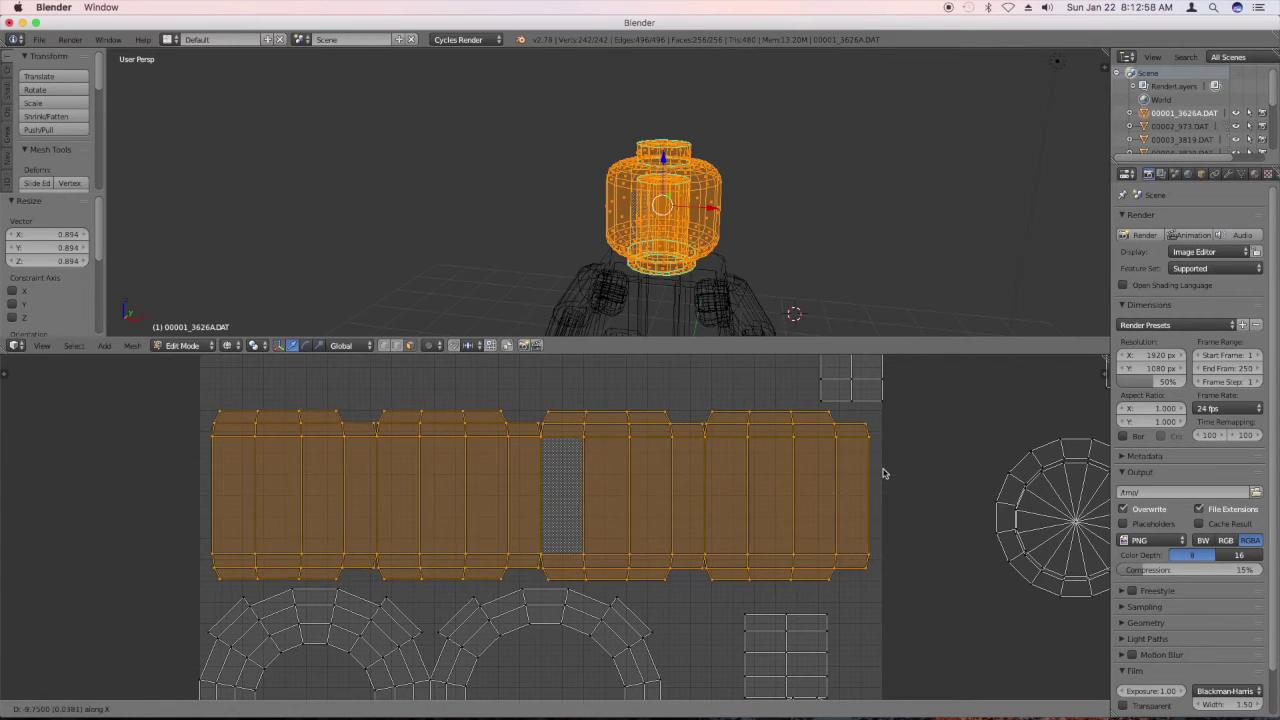
click(882, 473)
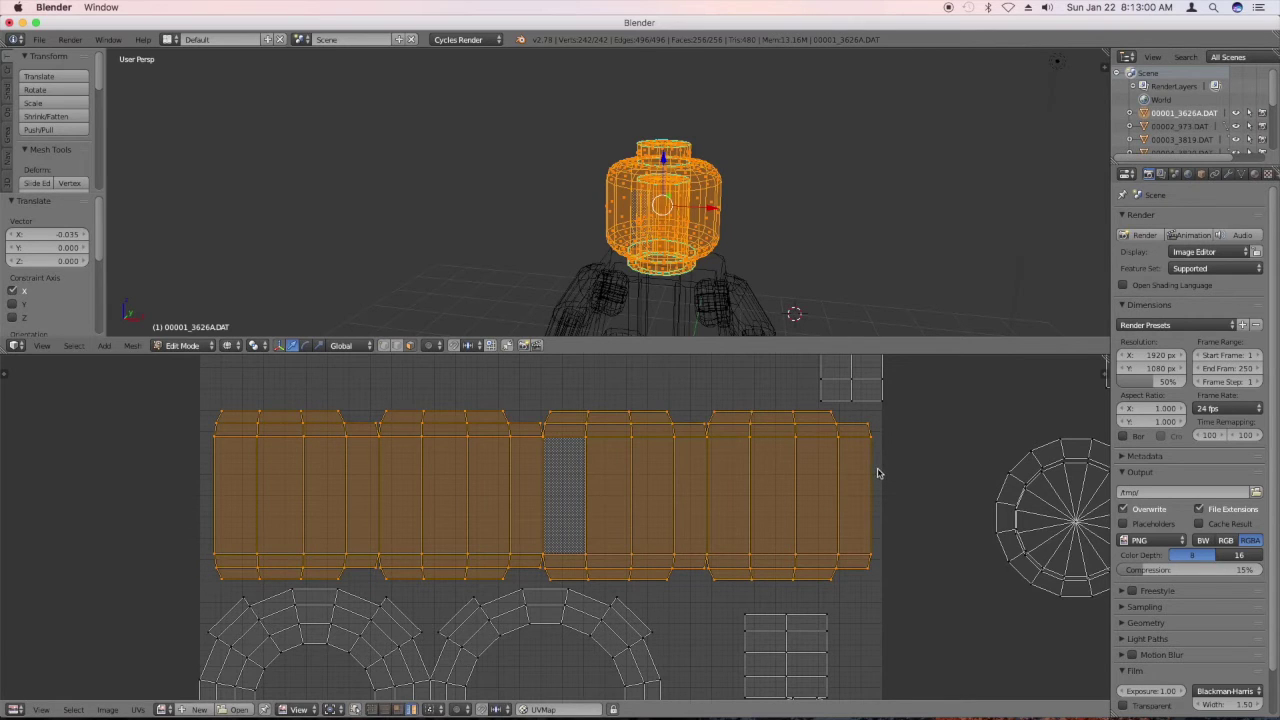
key(s)
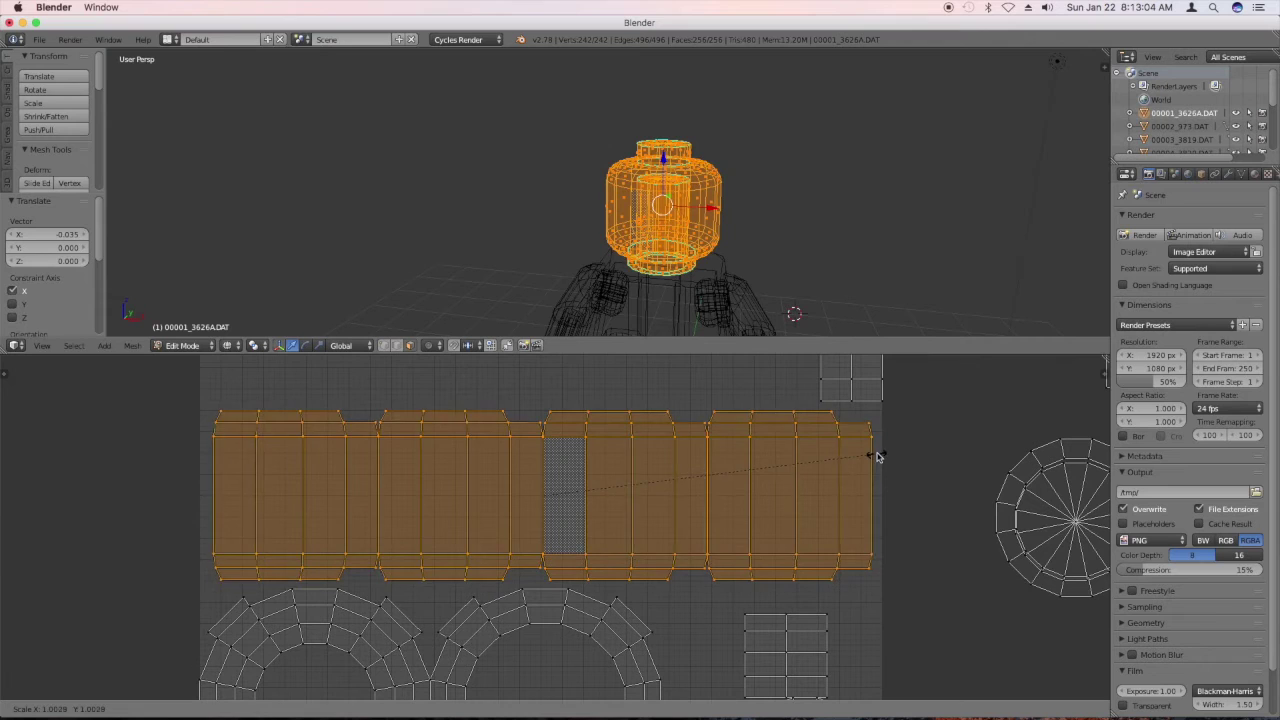
click(879, 455)
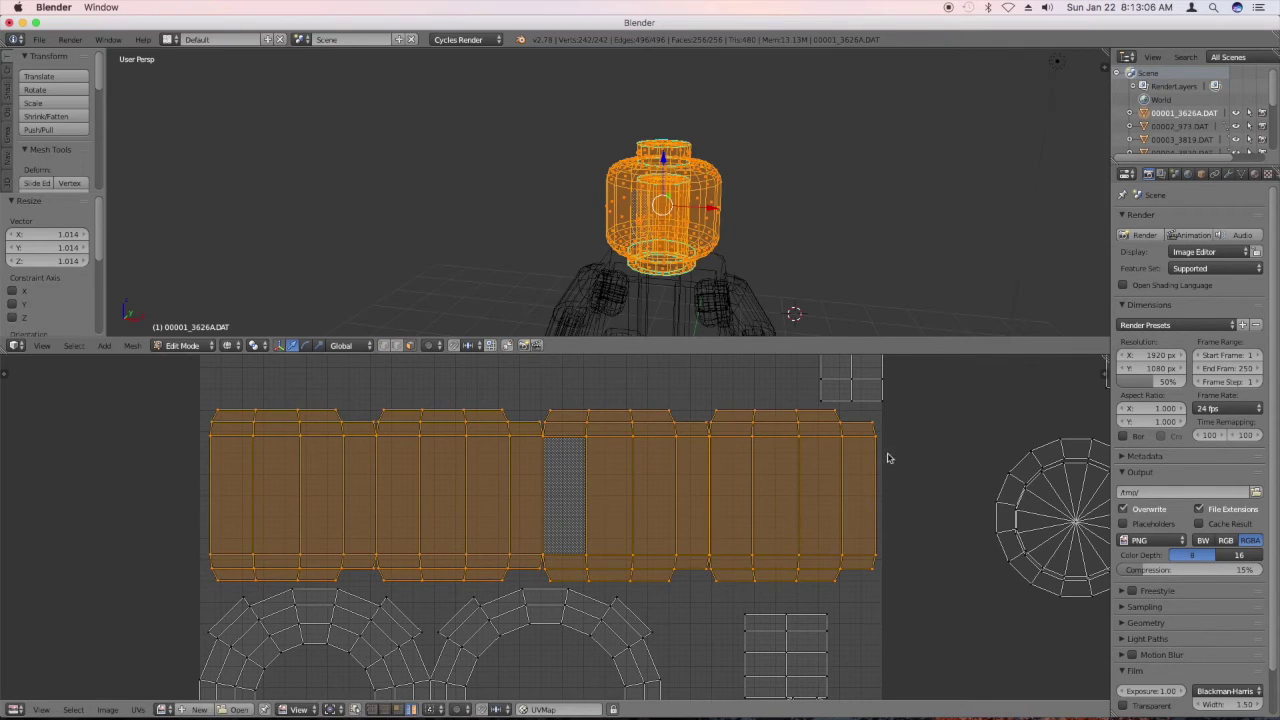
Turn on UV sync selection and select faces of the small disc and first ring to check their place on the head.
scroll(900, 533, down, 3)
scroll(824, 538, down, 2)
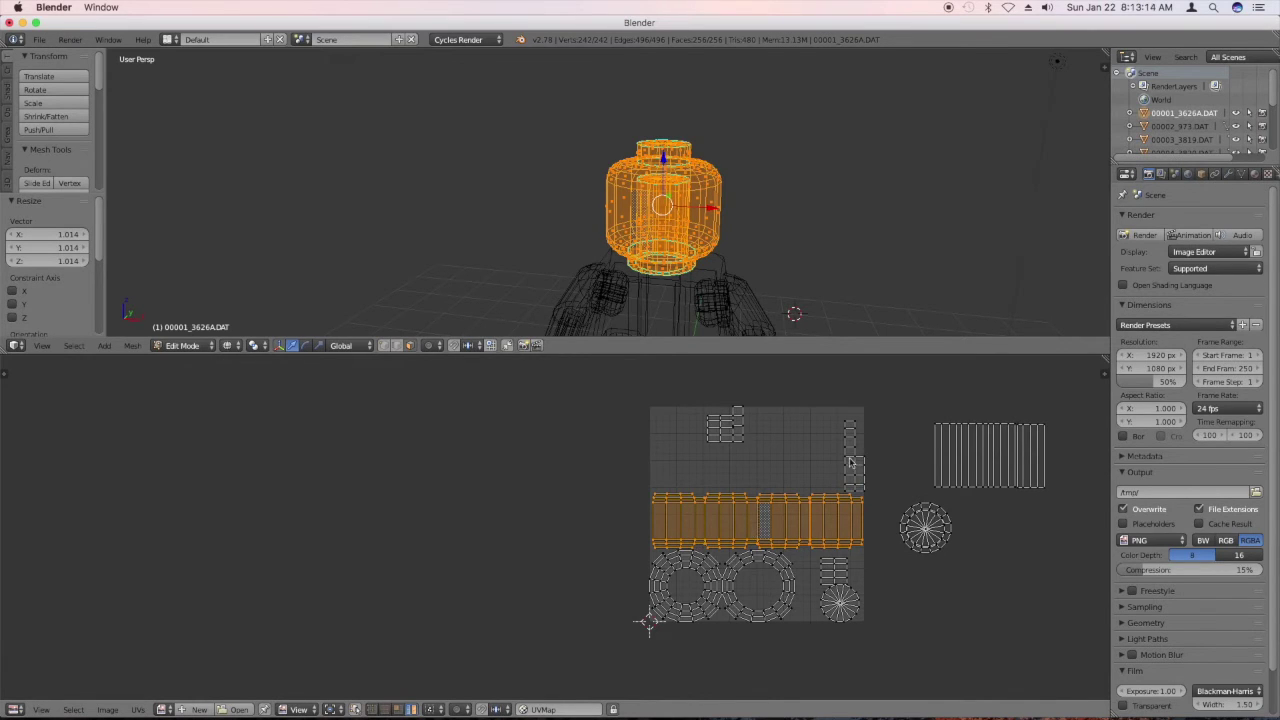
right_click(840, 580)
key(l)
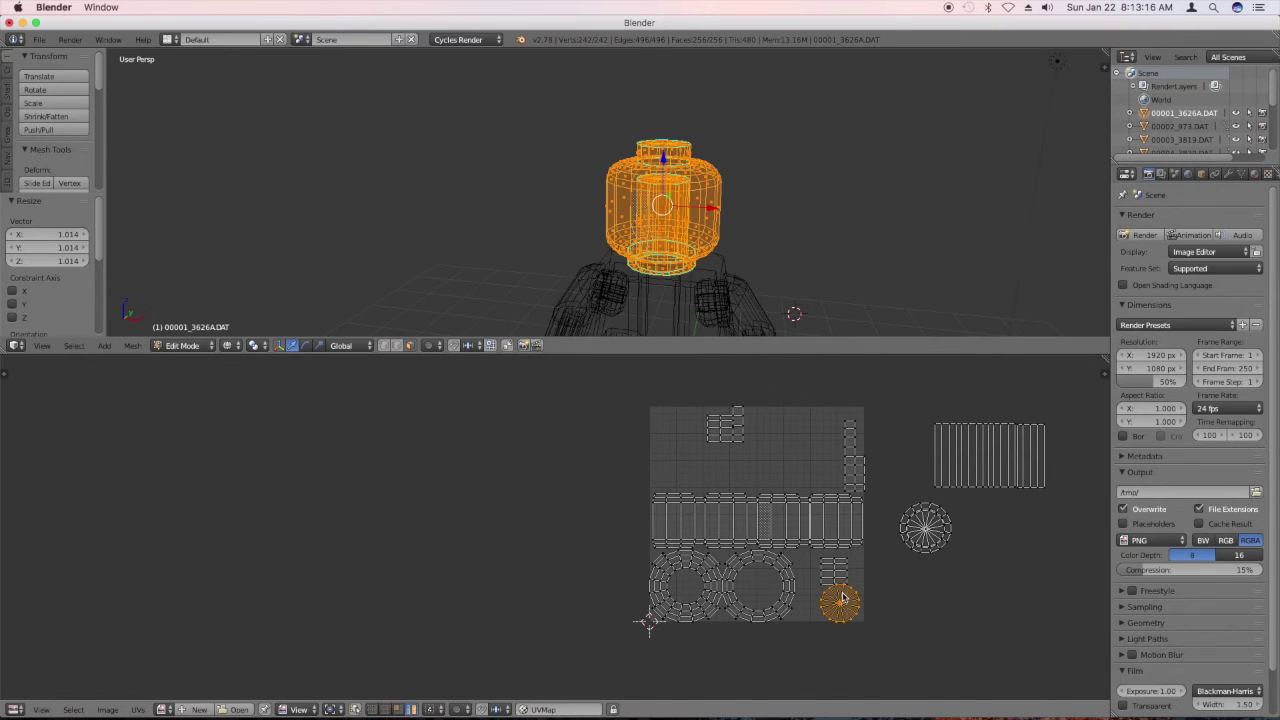
click(354, 708)
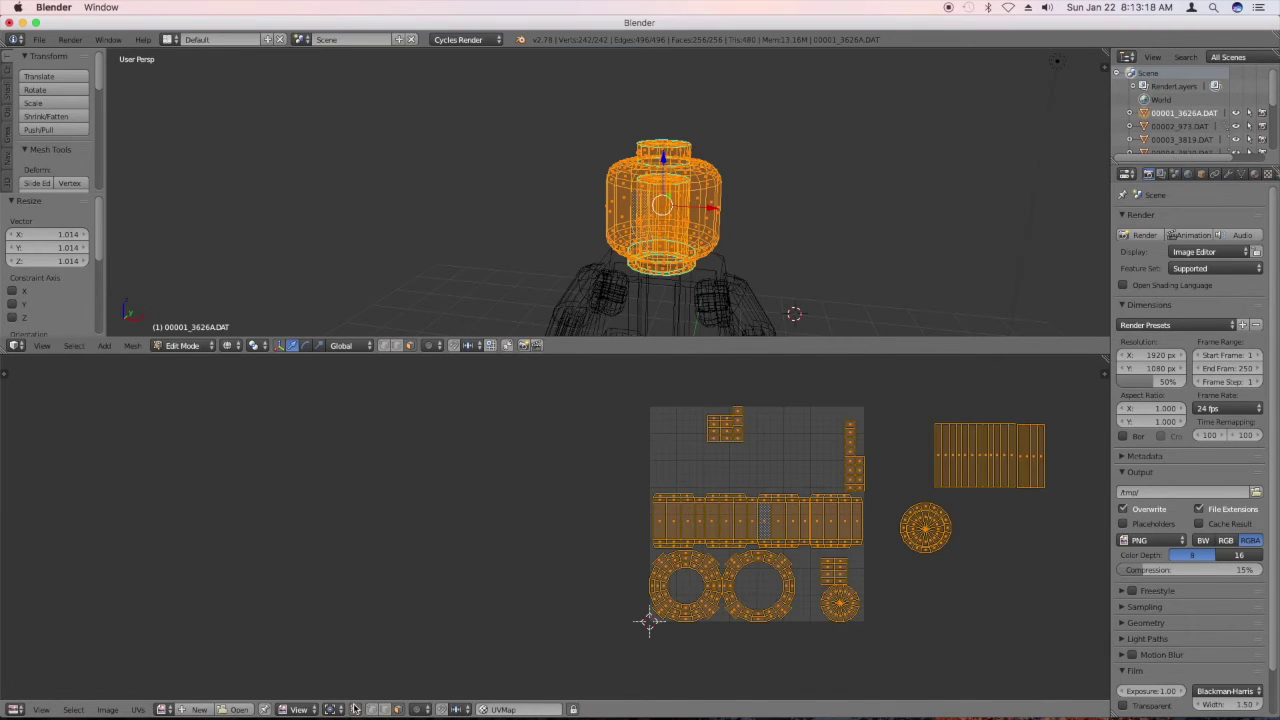
right_click(845, 605)
right_click(684, 568)
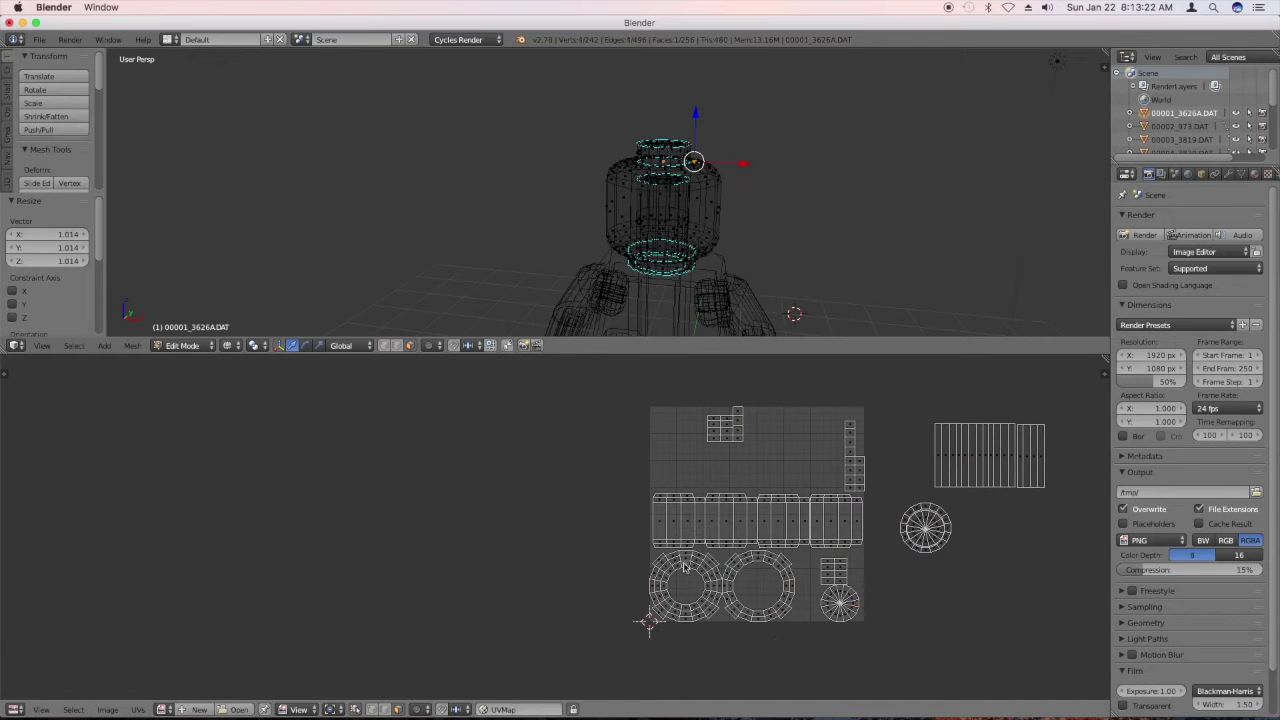
Select the whole small disc island and move it about -0.719 in X and 0.081 in Y, into the first ring's centre.
right_click(837, 605)
key(b)
drag(857, 634, 824, 588)
key(g)
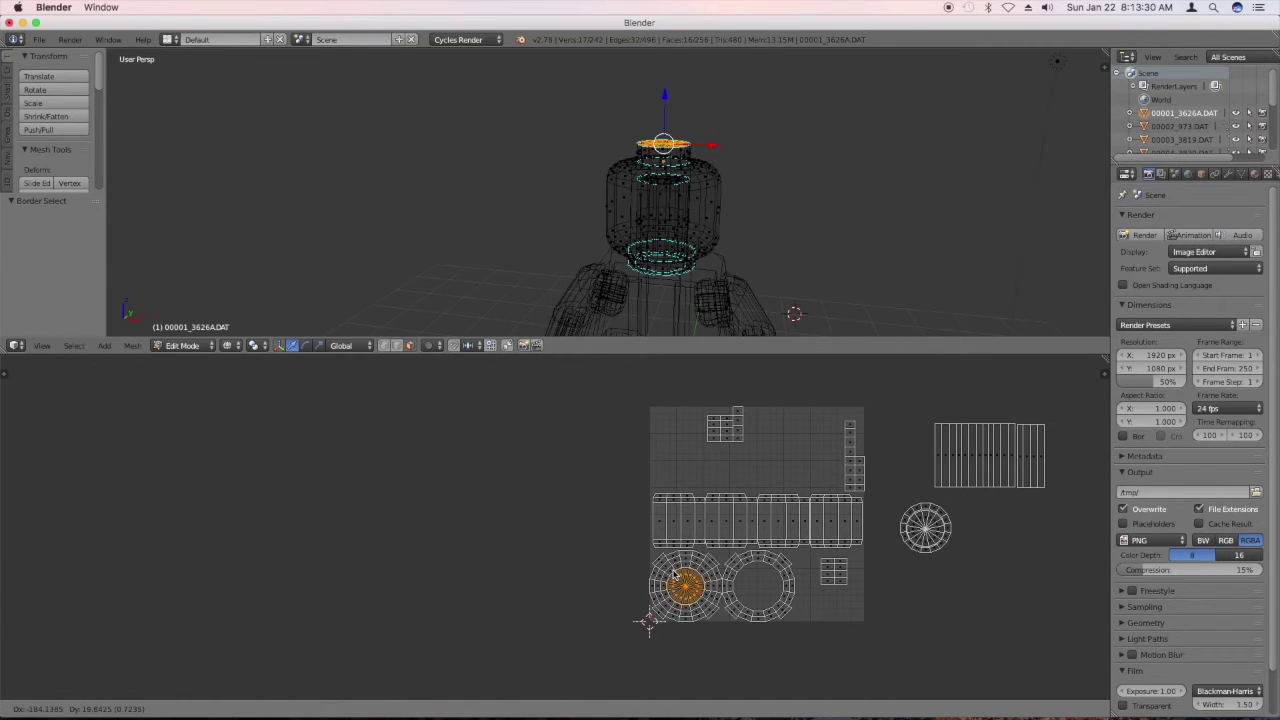
click(675, 575)
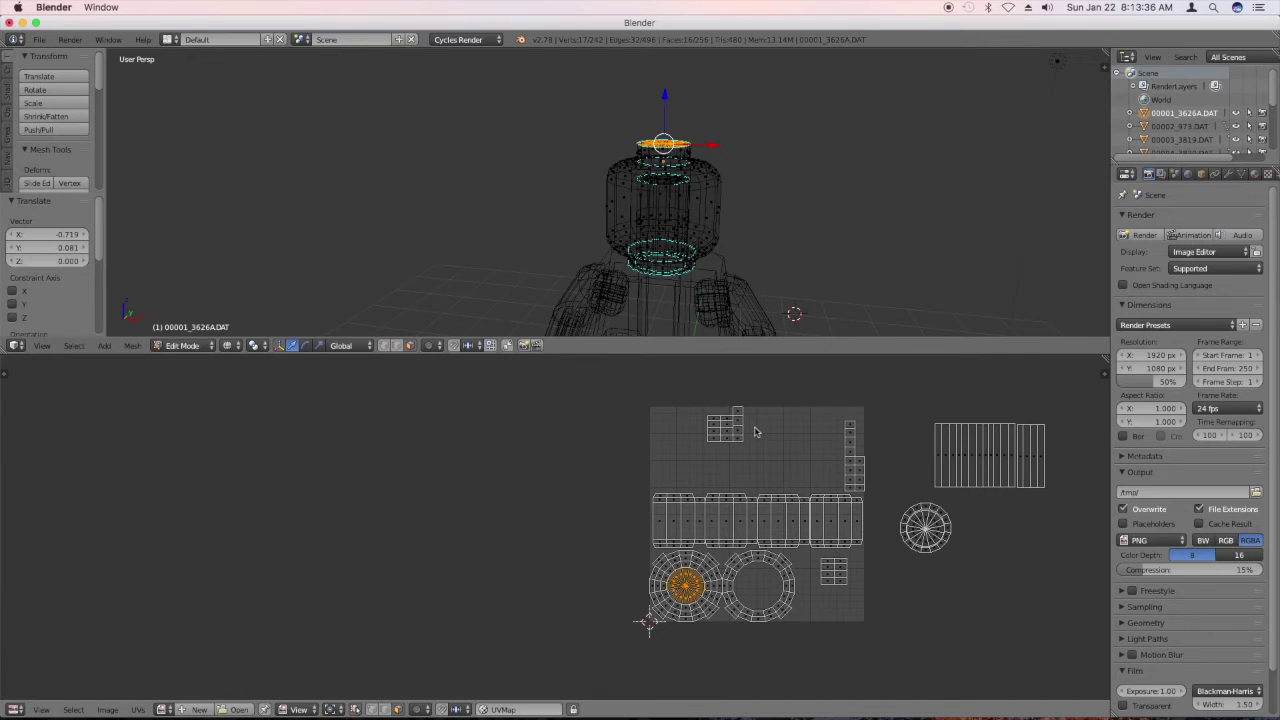
Select both rings with the inner disc and move them about -1.122 in X and 0.645 in Y, outside the texture area.
key(b)
drag(793, 671, 630, 555)
key(g)
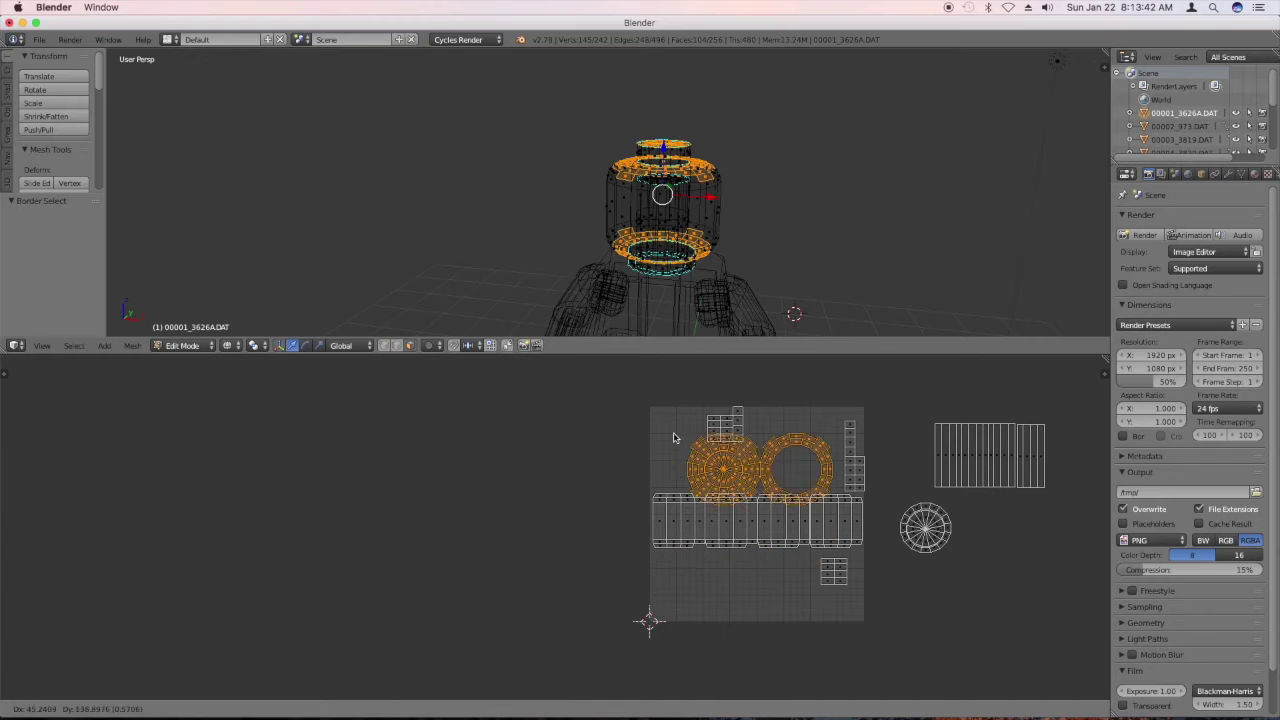
click(394, 418)
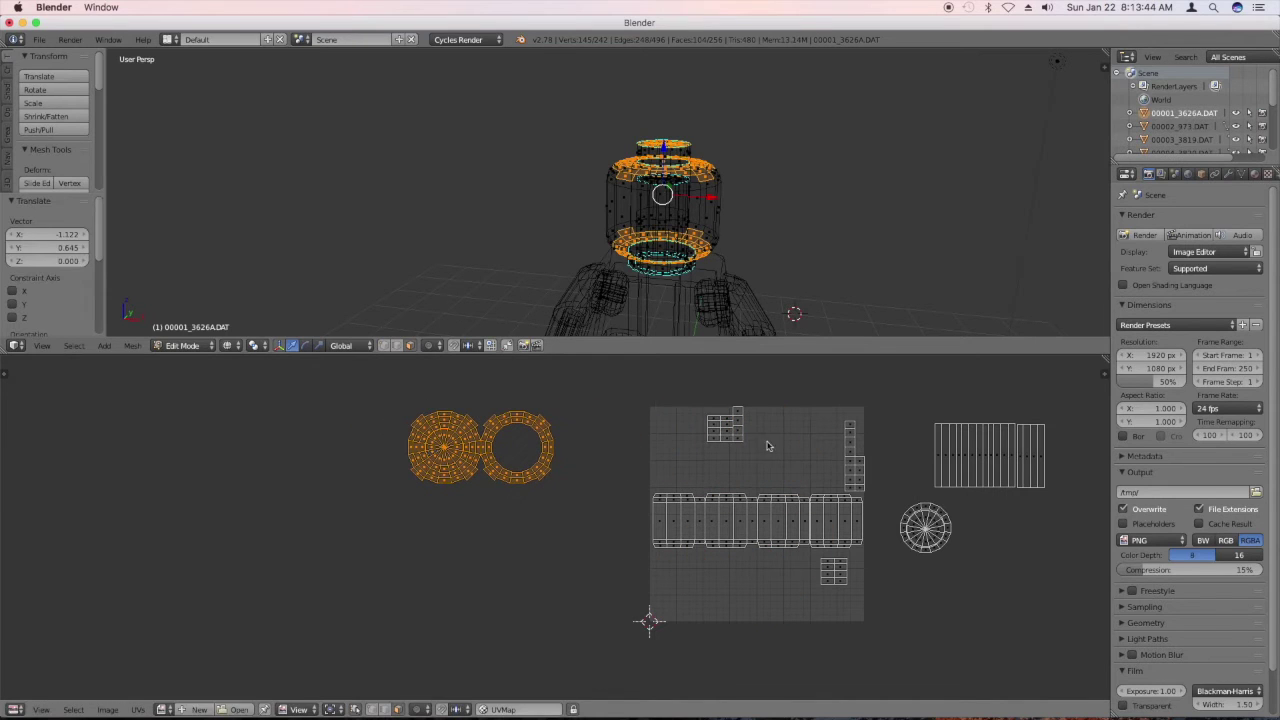
Select only the small grid islands above the wall row and move them about -0.133 in X and -0.797 in Y, below it.
key(b)
drag(763, 470, 688, 401)
click(658, 435)
key(a)
key(b)
drag(772, 458, 630, 368)
key(g)
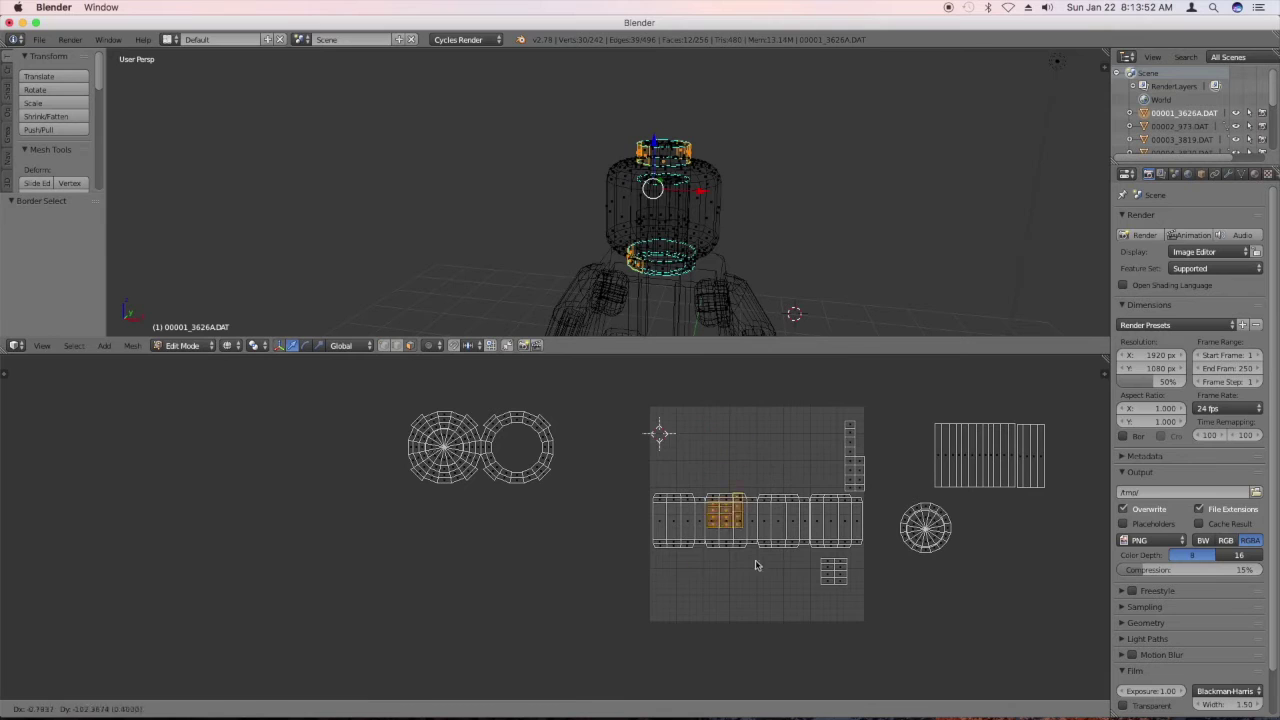
click(742, 612)
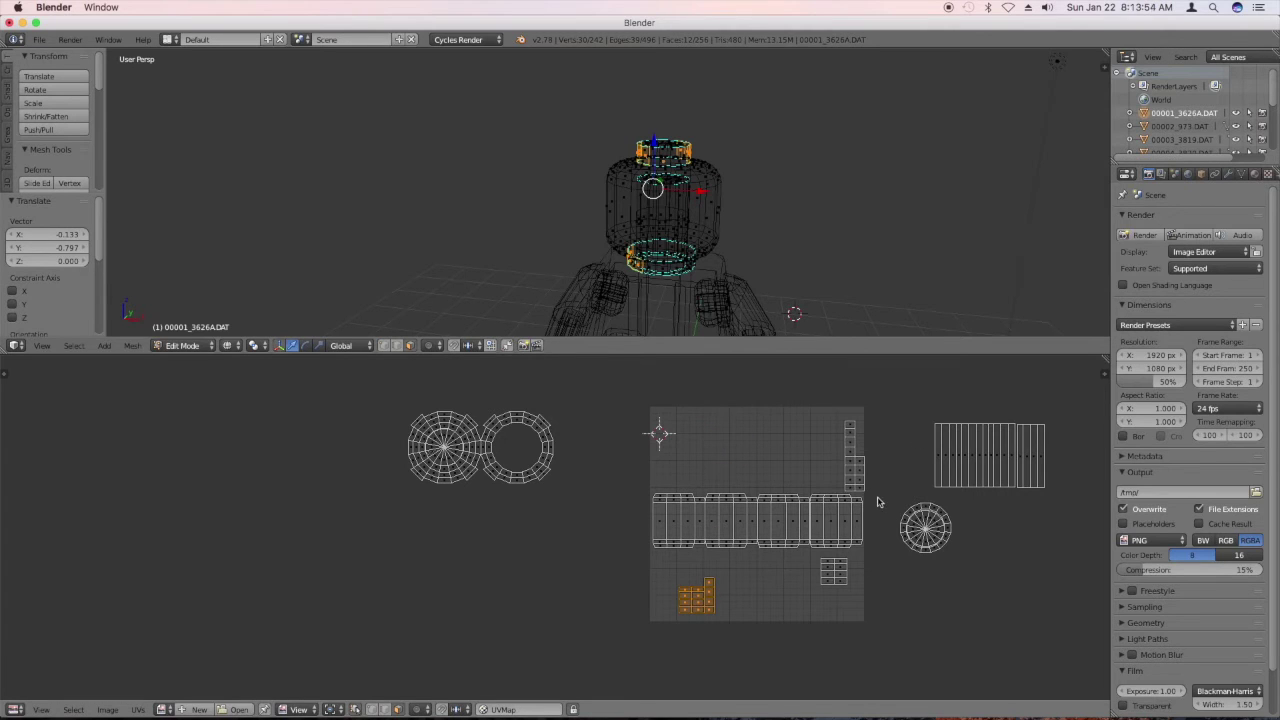
Select only the tall column islands above the wall row's end and move them about -0.341 in X and -0.623 in Y.
key(b)
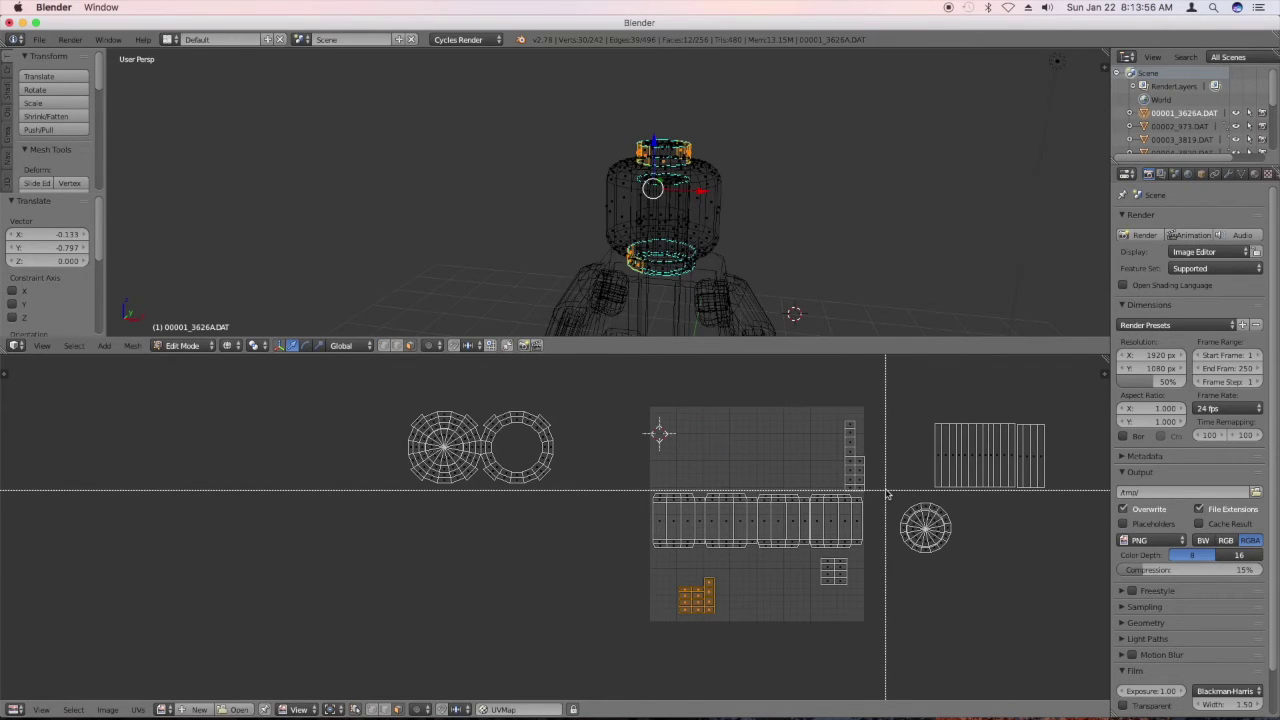
key(Escape)
key(a)
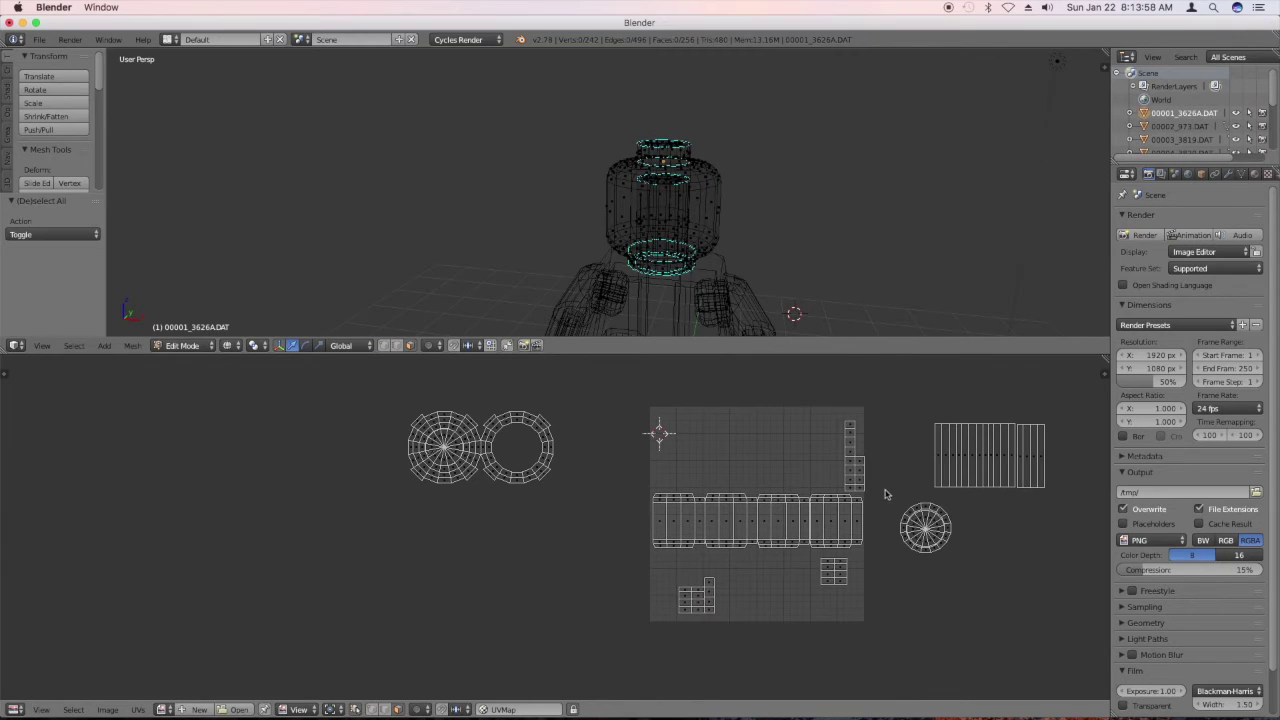
key(b)
drag(882, 498, 851, 415)
key(b)
drag(824, 413, 862, 492)
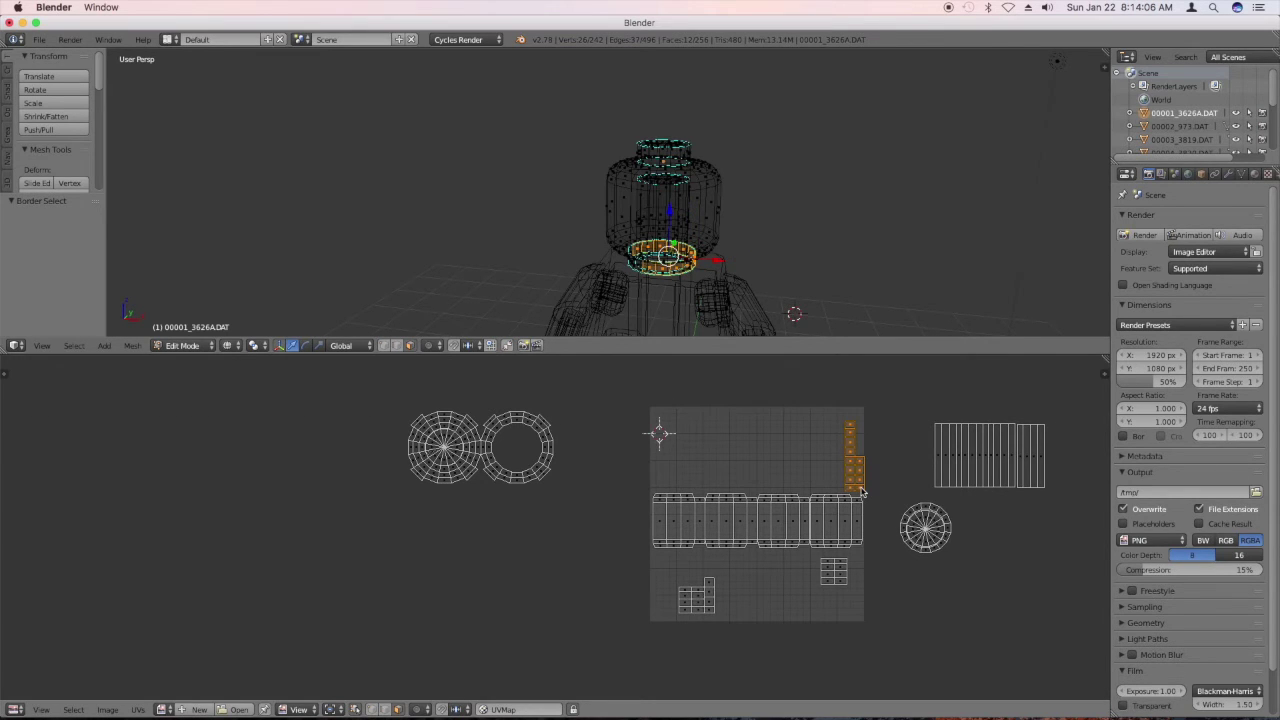
key(g)
click(786, 624)
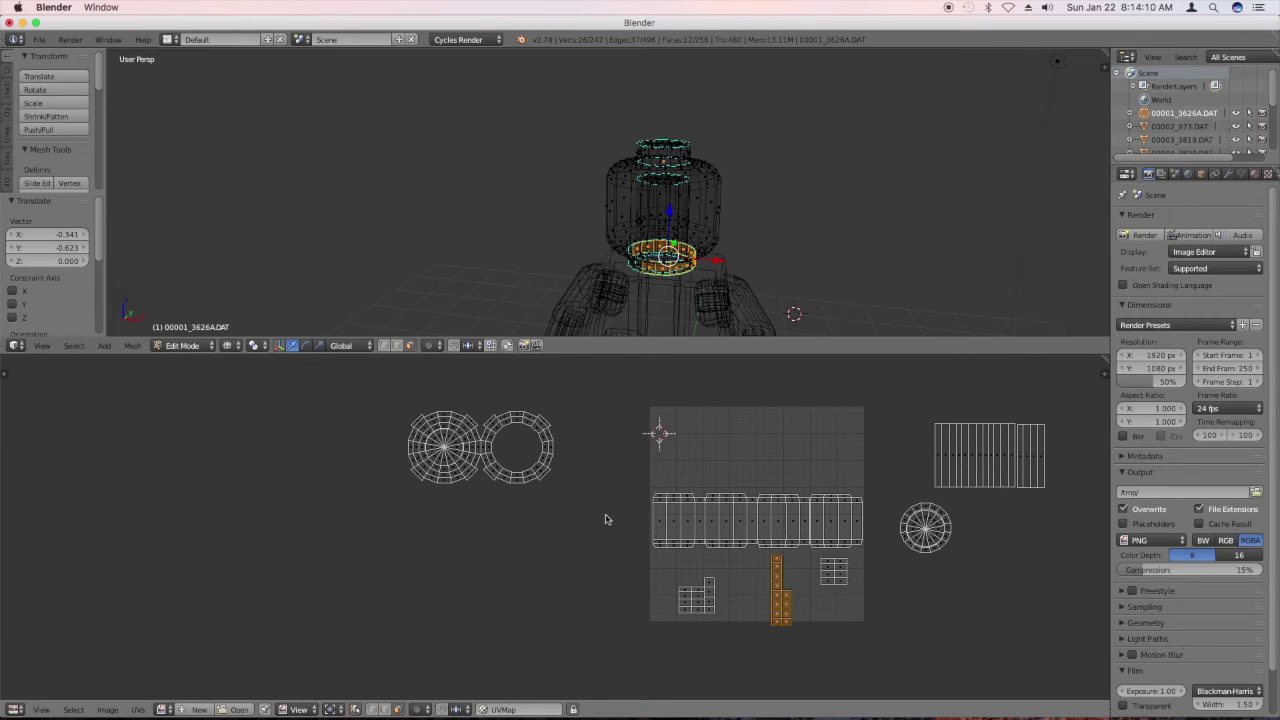
Select the disc and ring islands outside the texture area and move them about 1.228 in X, above the wall row.
key(a)
key(b)
drag(604, 518, 372, 400)
key(g)
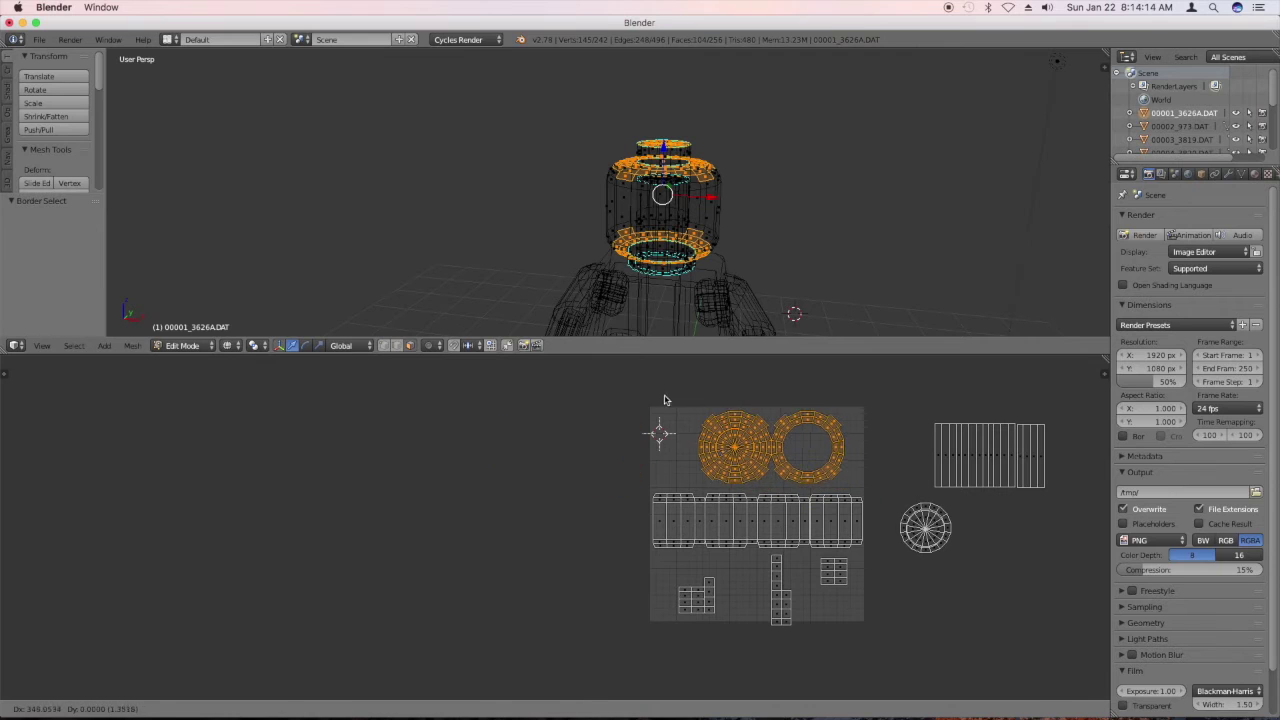
click(641, 400)
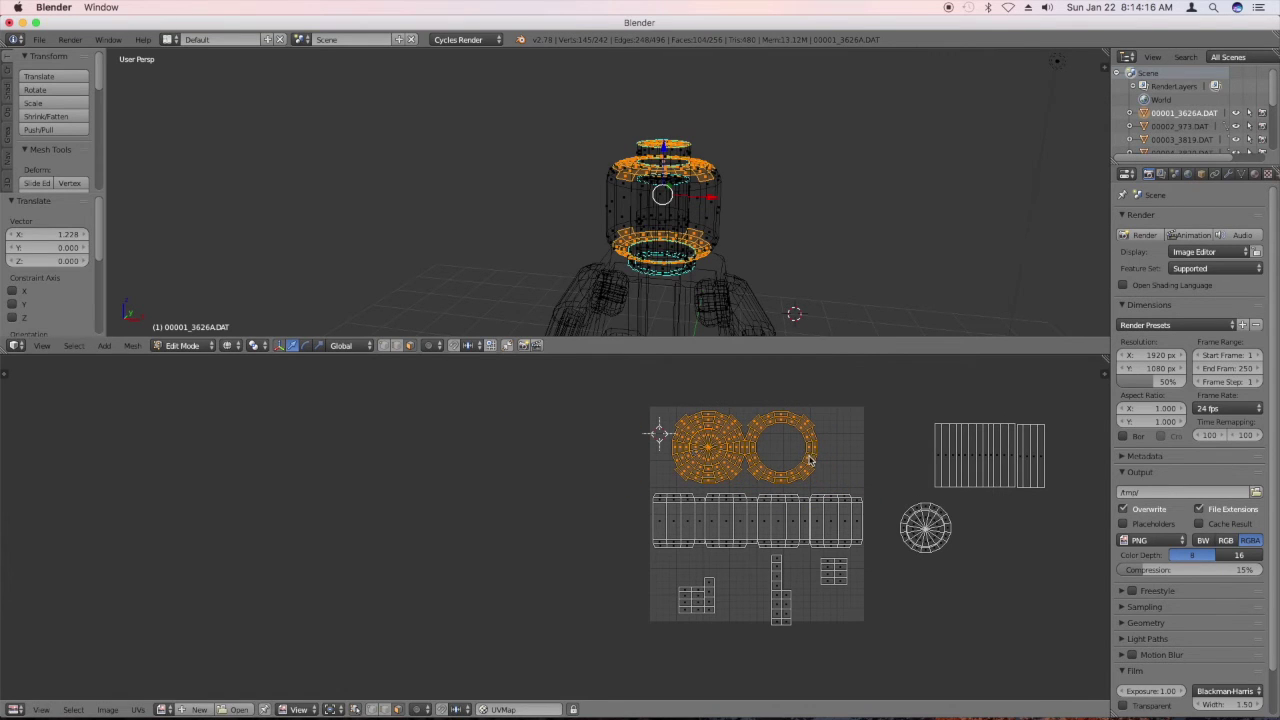
click(825, 451)
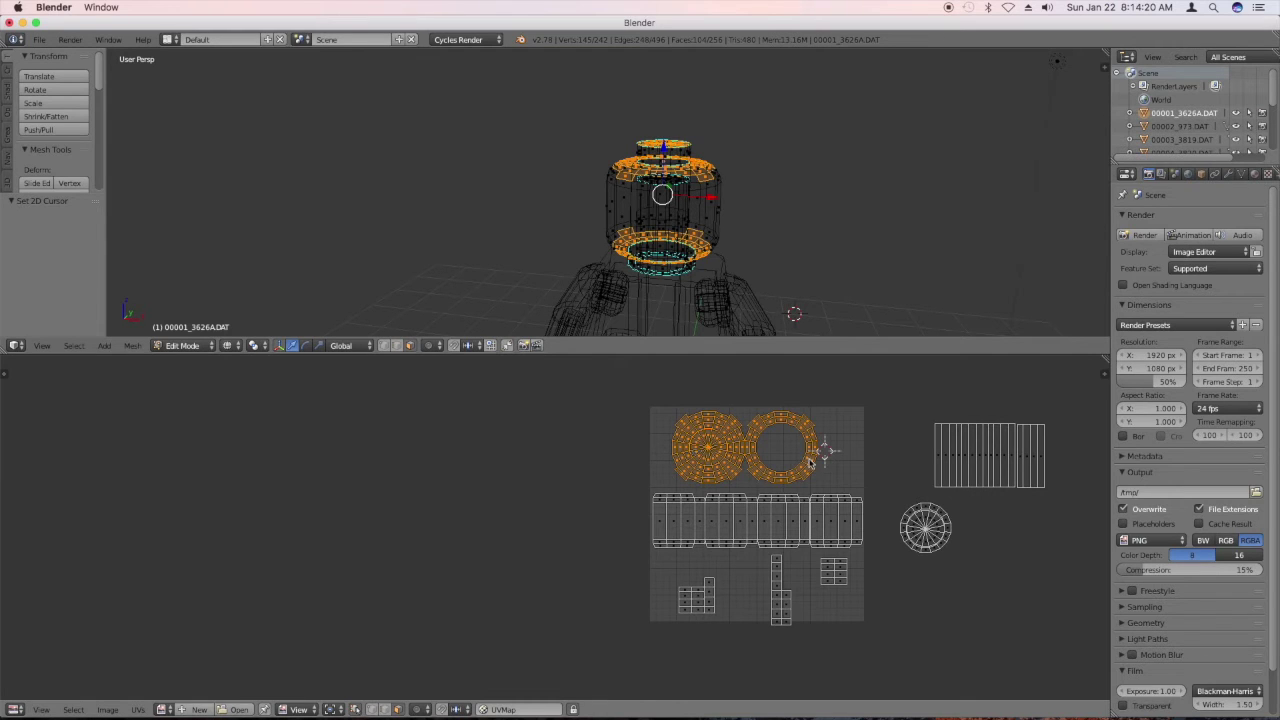
Select only the open ring island and move it about 0.127 in X, away from the filled disc.
key(a)
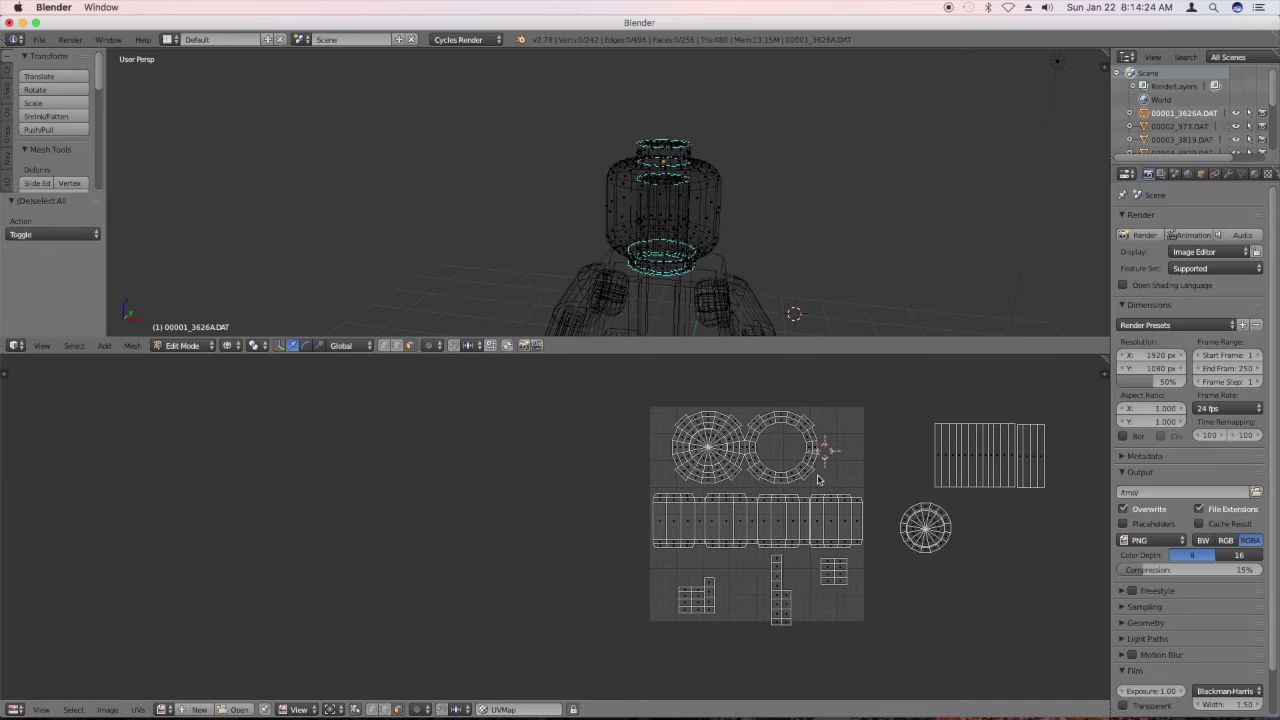
key(b)
drag(830, 487, 745, 405)
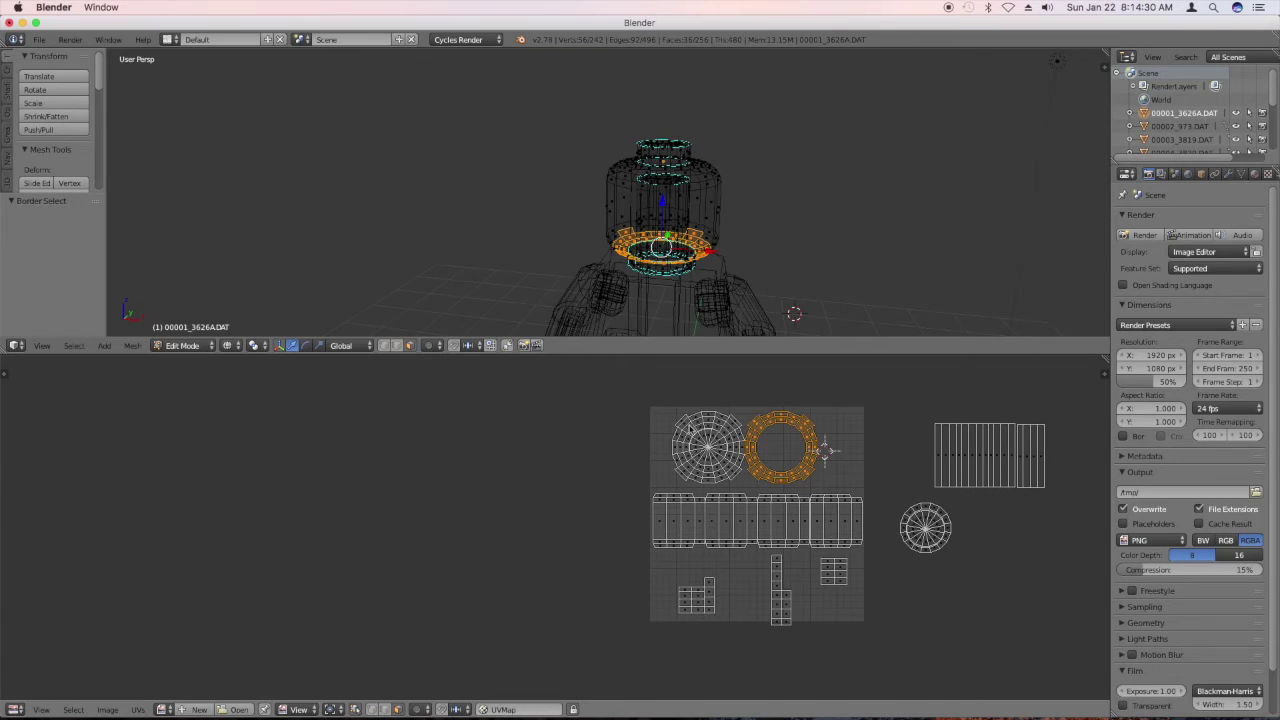
key(g)
click(716, 428)
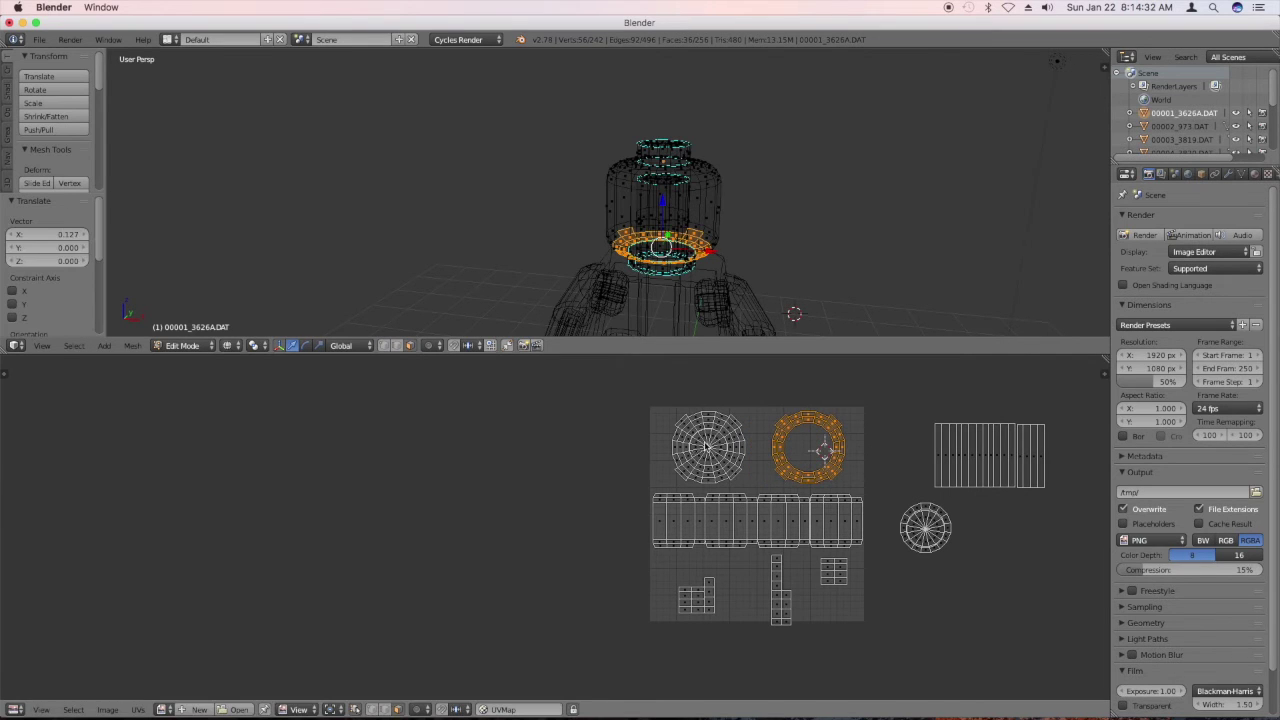
click(706, 447)
scroll(700, 455, up, 6)
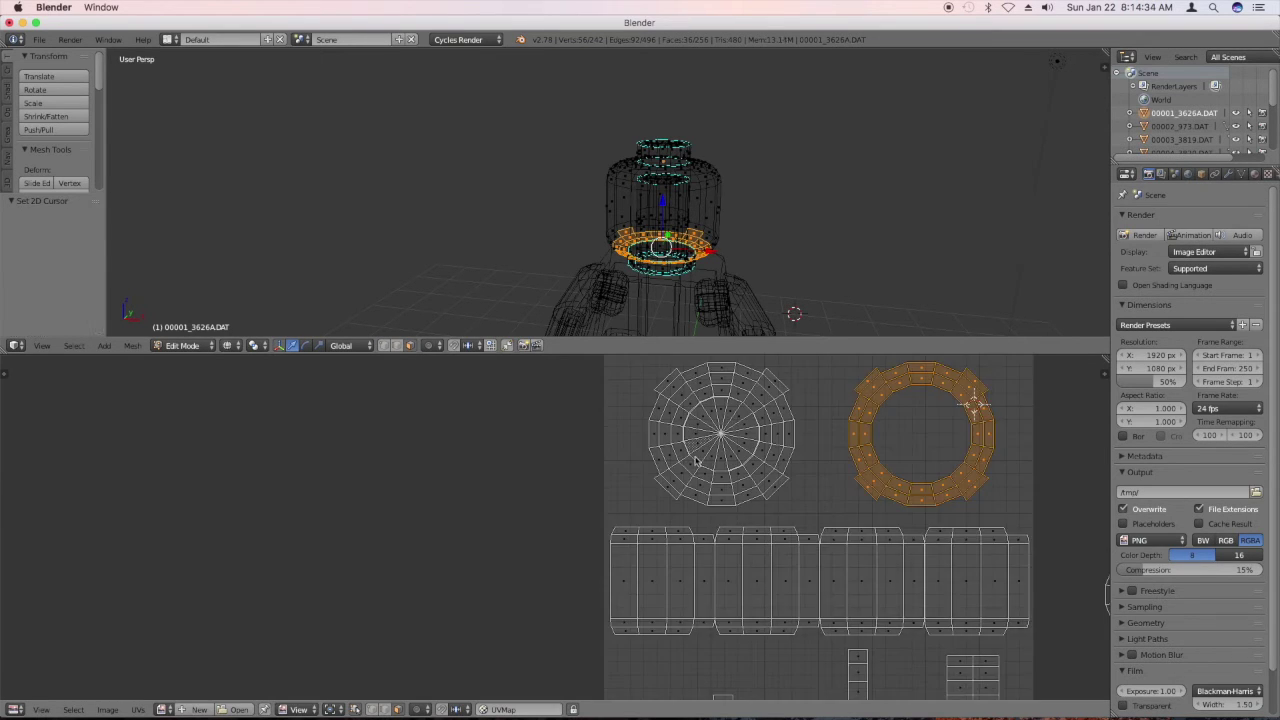
Select all the wedge faces at the centre of the filled disc island and move them about 0.001 in X and -0.001 in Y.
scroll(842, 447, down, 2)
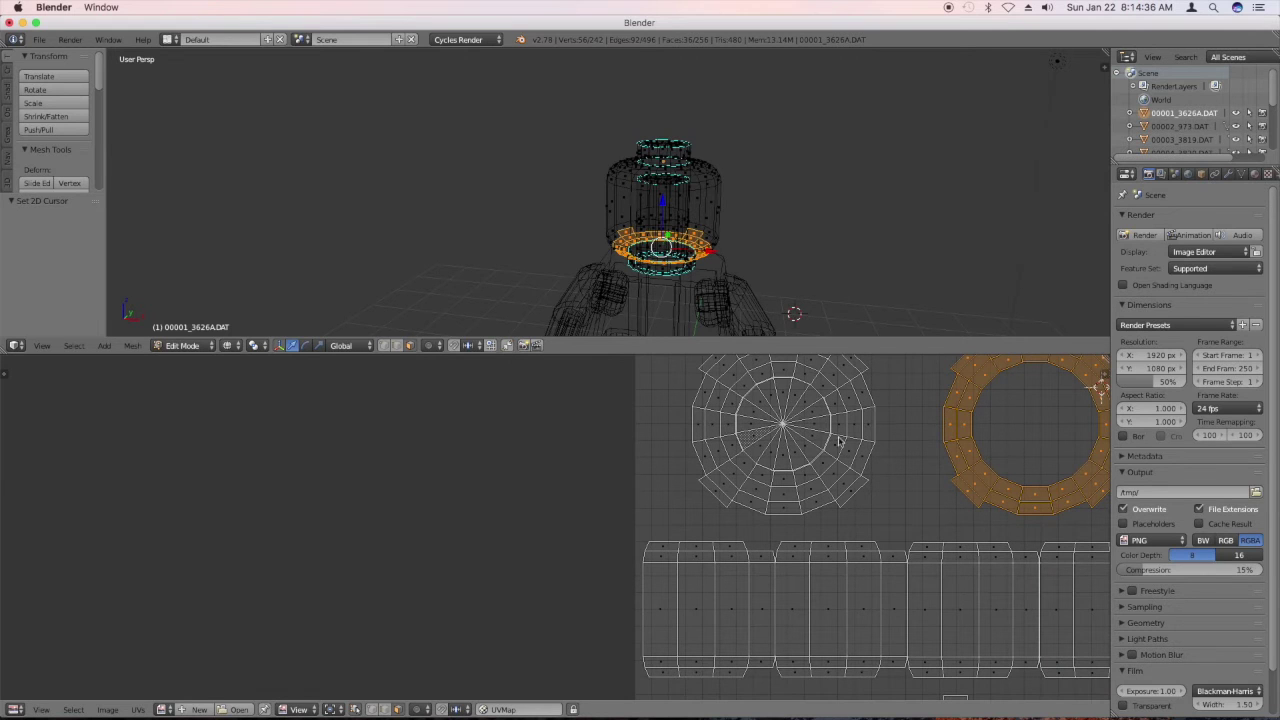
right_click(809, 429)
key(b)
drag(798, 398, 759, 400)
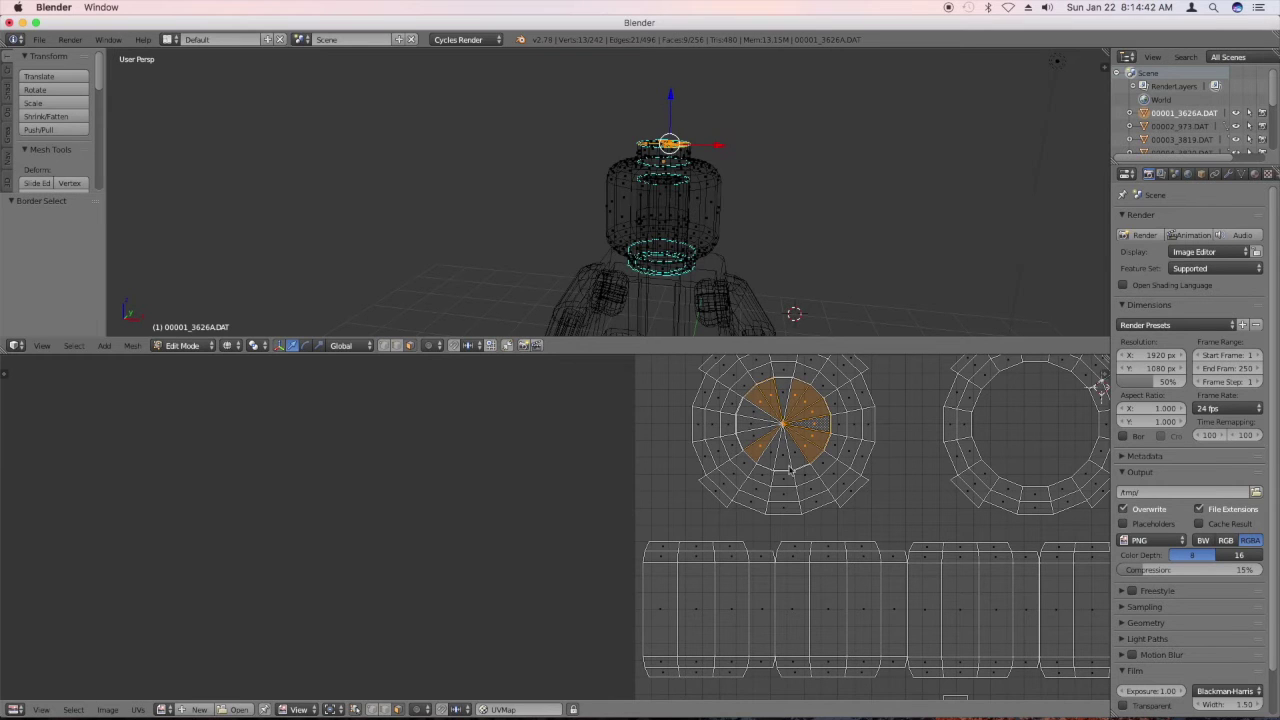
shift+click(792, 460)
shift+click(780, 452)
shift+click(752, 418)
shift+click(752, 420)
shift+click(744, 430)
shift+click(787, 394)
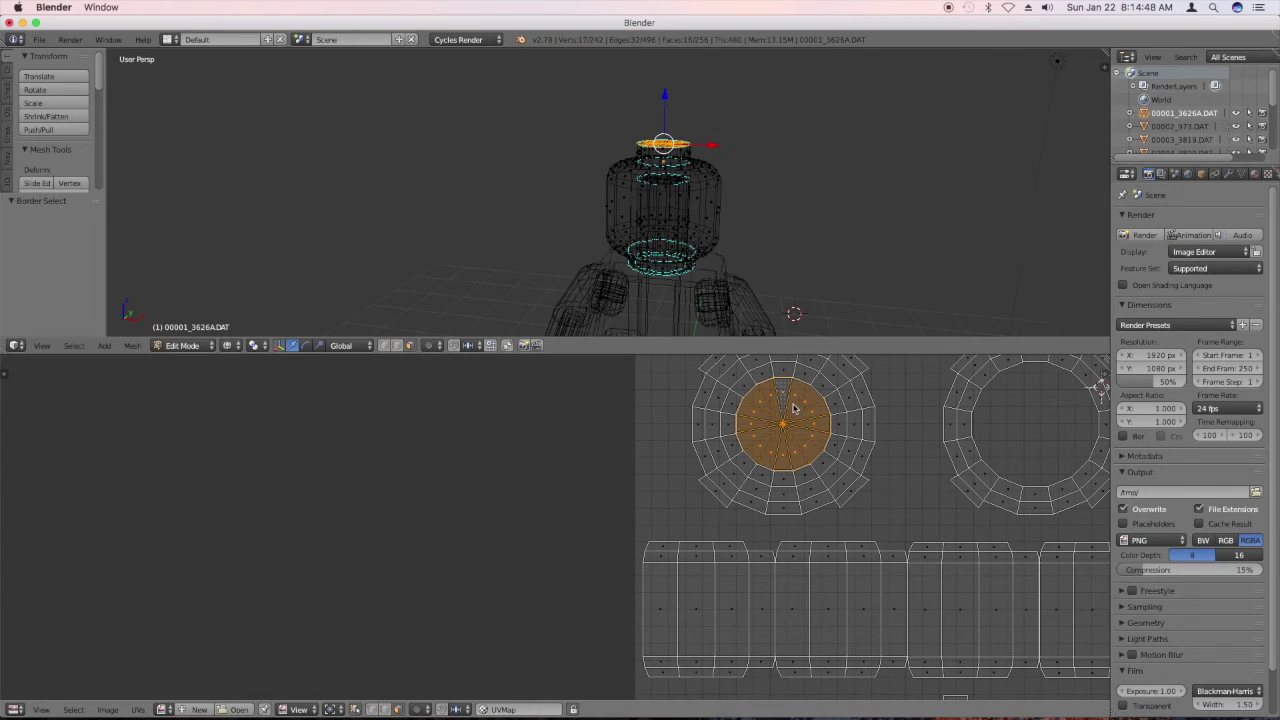
key(g)
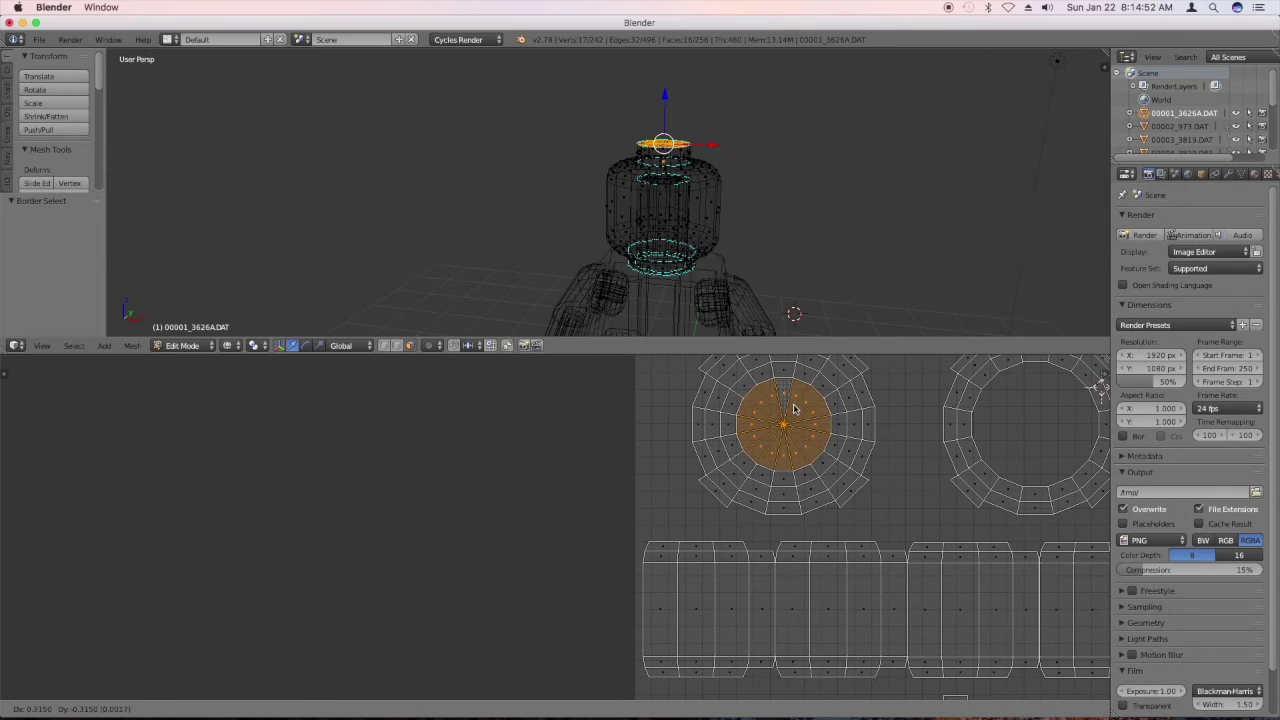
click(795, 408)
scroll(815, 418, down, 2)
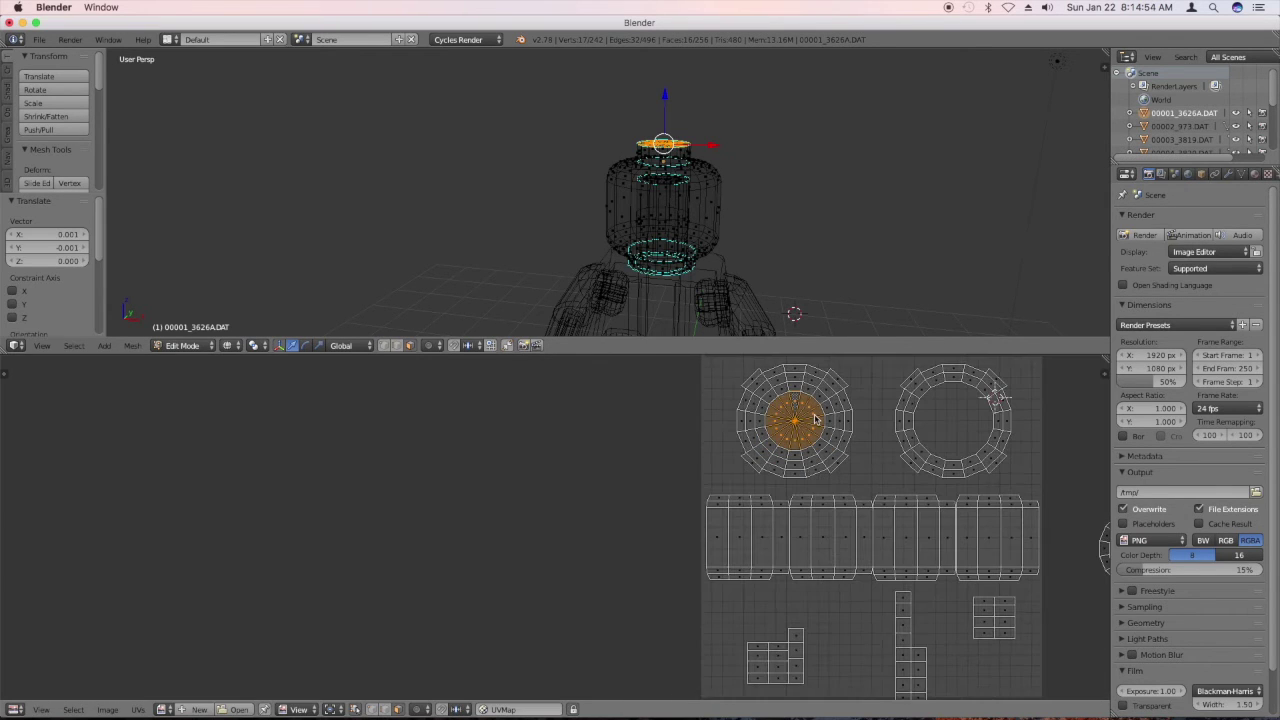
scroll(825, 475, down, 3)
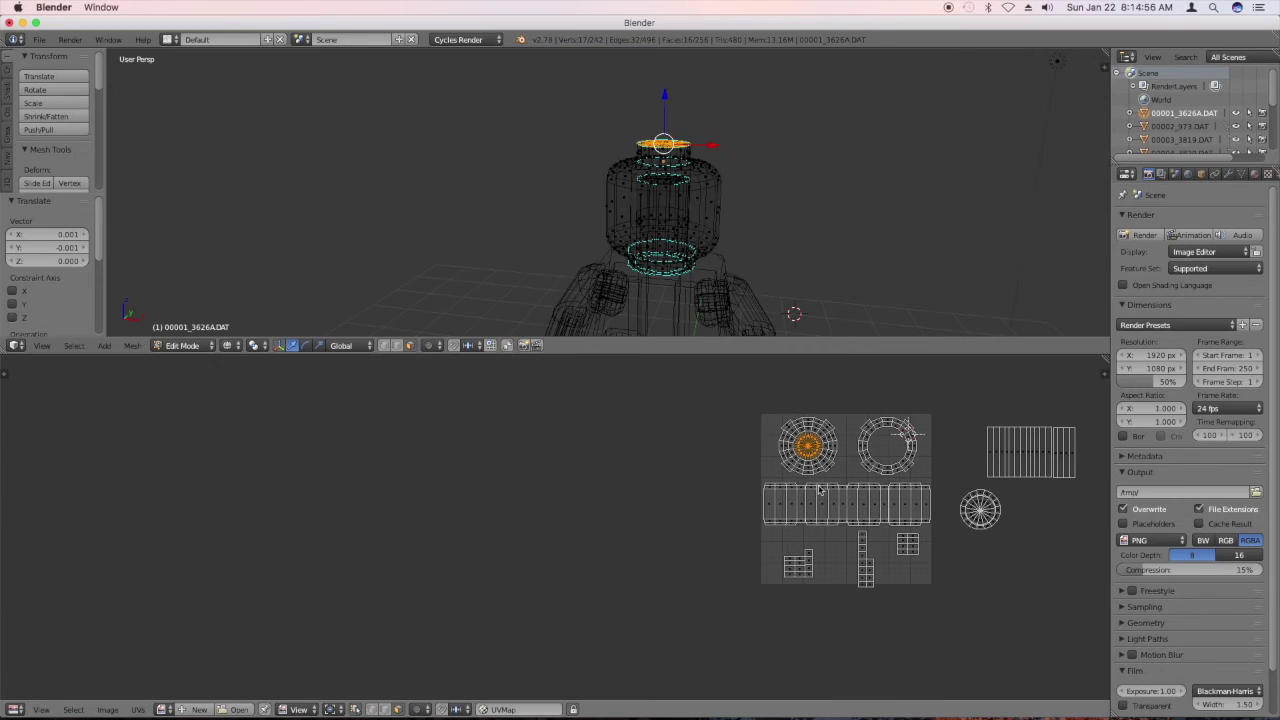
Select the small grid islands below the wall row, rotate them 90° and move them about 0.016 in X and -0.406 in Y.
right_click(676, 156)
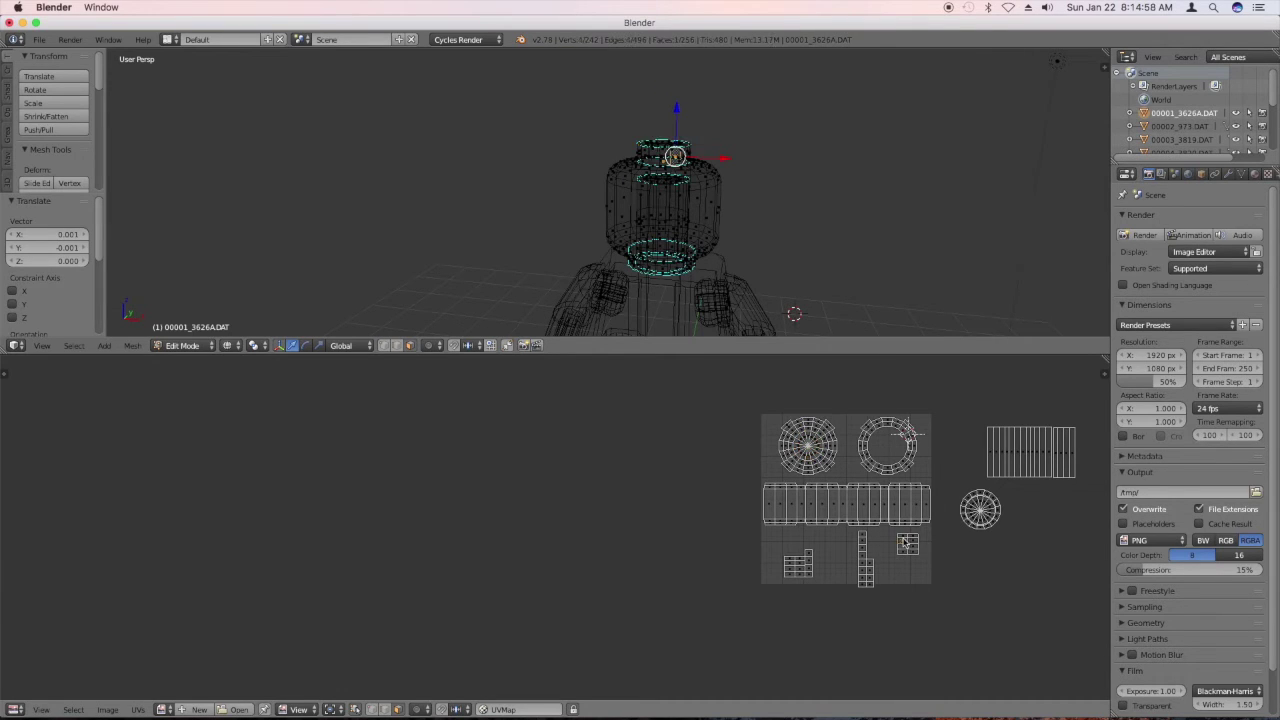
right_click(683, 155)
click(923, 612)
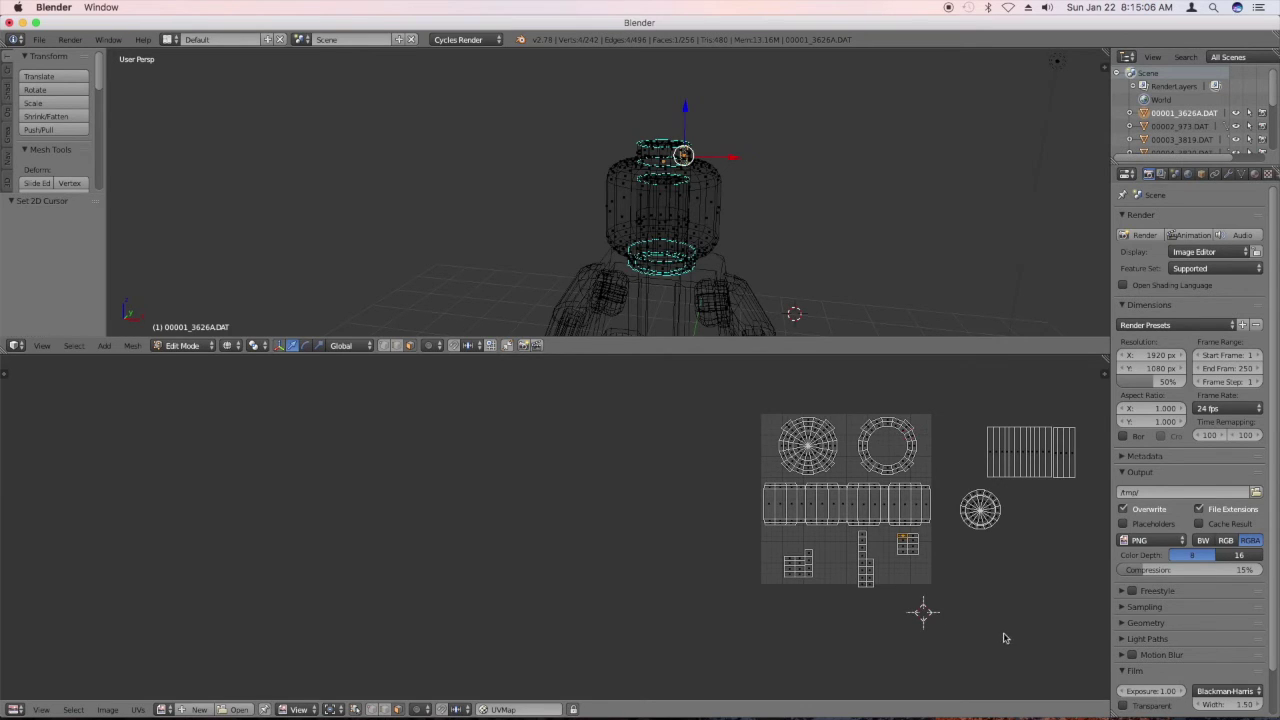
key(b)
drag(977, 634, 773, 537)
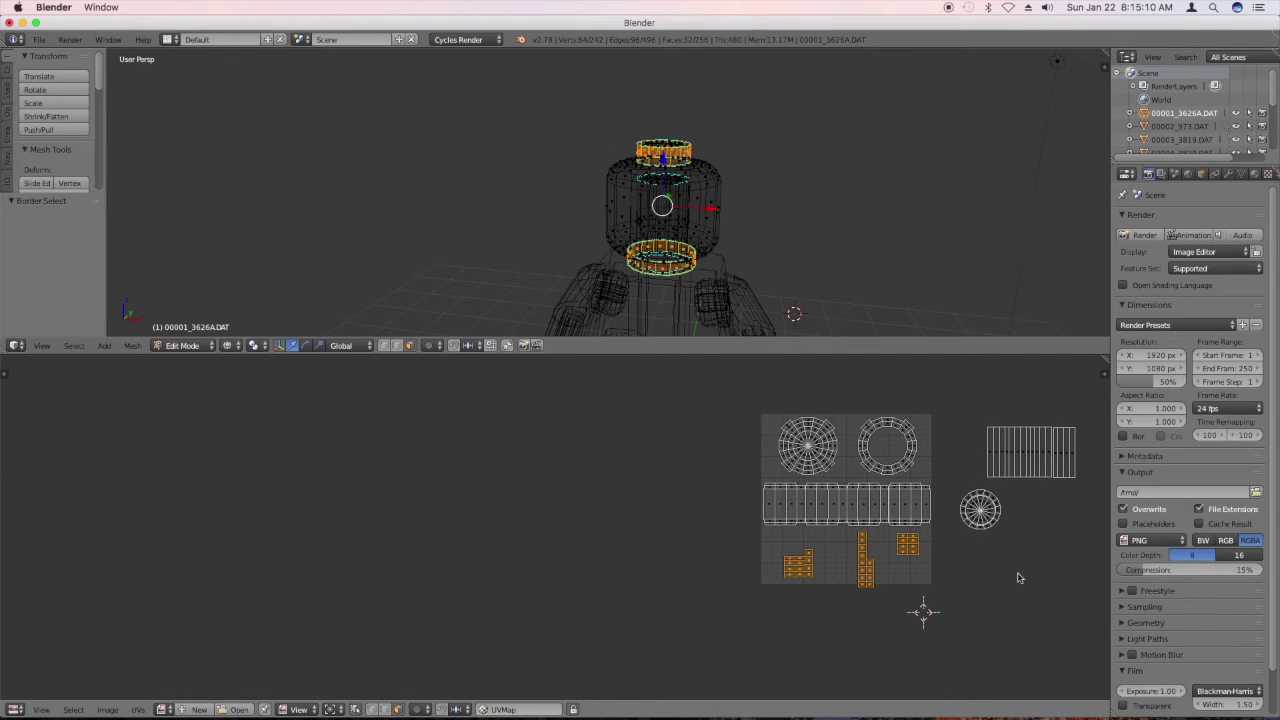
key(r)
text(90)
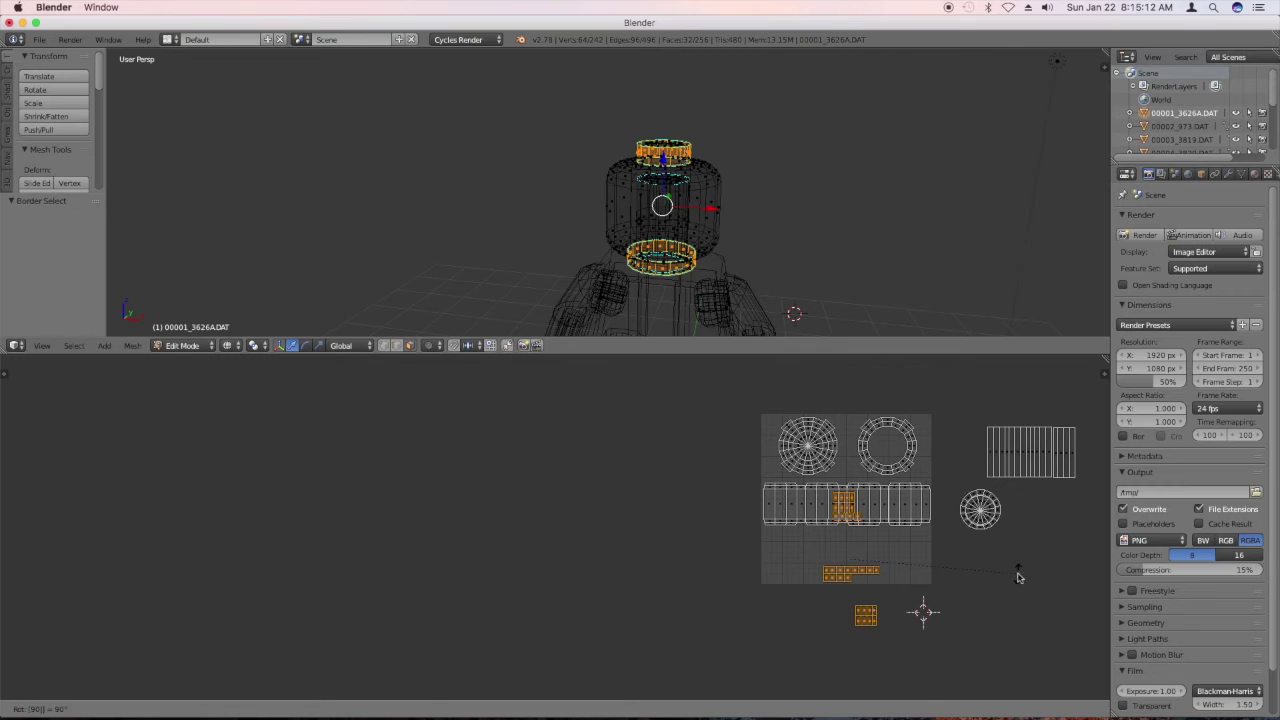
key(Return)
key(g)
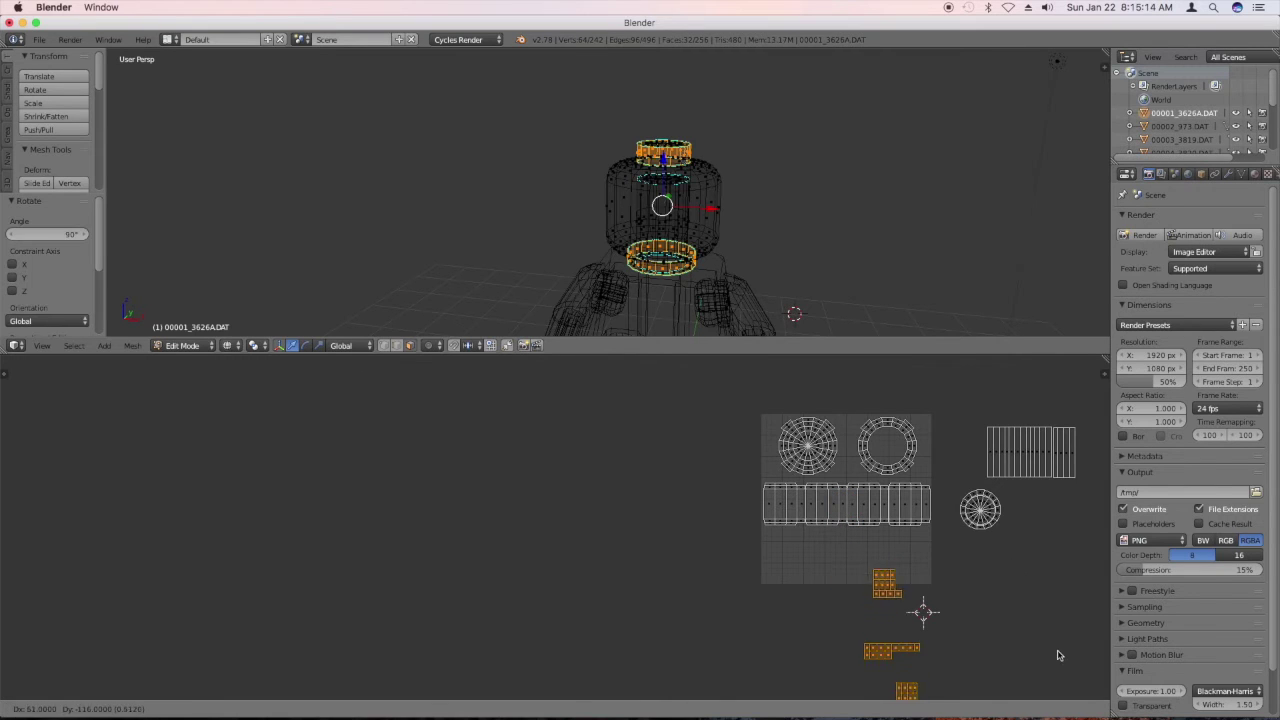
click(948, 619)
Examine which faces of the head's top stud correspond to the end cells of the upper and lowest grid islands.
scroll(790, 465, down, 4)
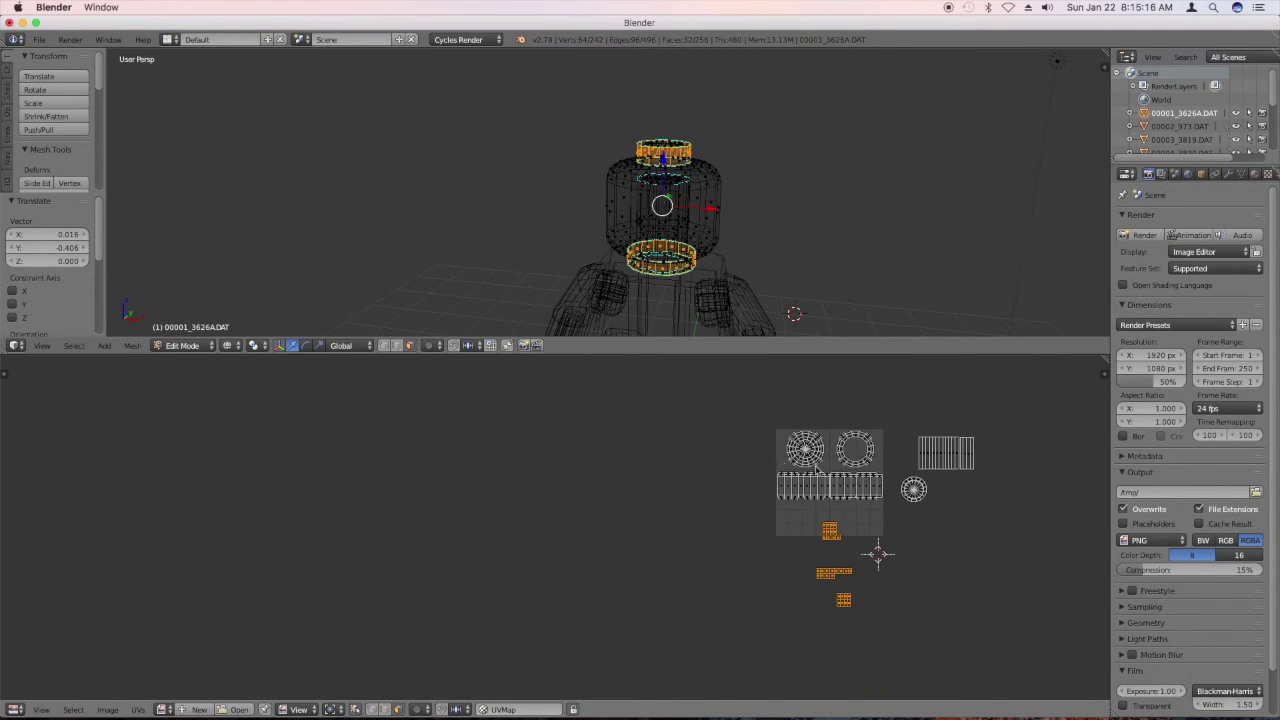
scroll(740, 495, up, 4)
scroll(752, 540, up, 2)
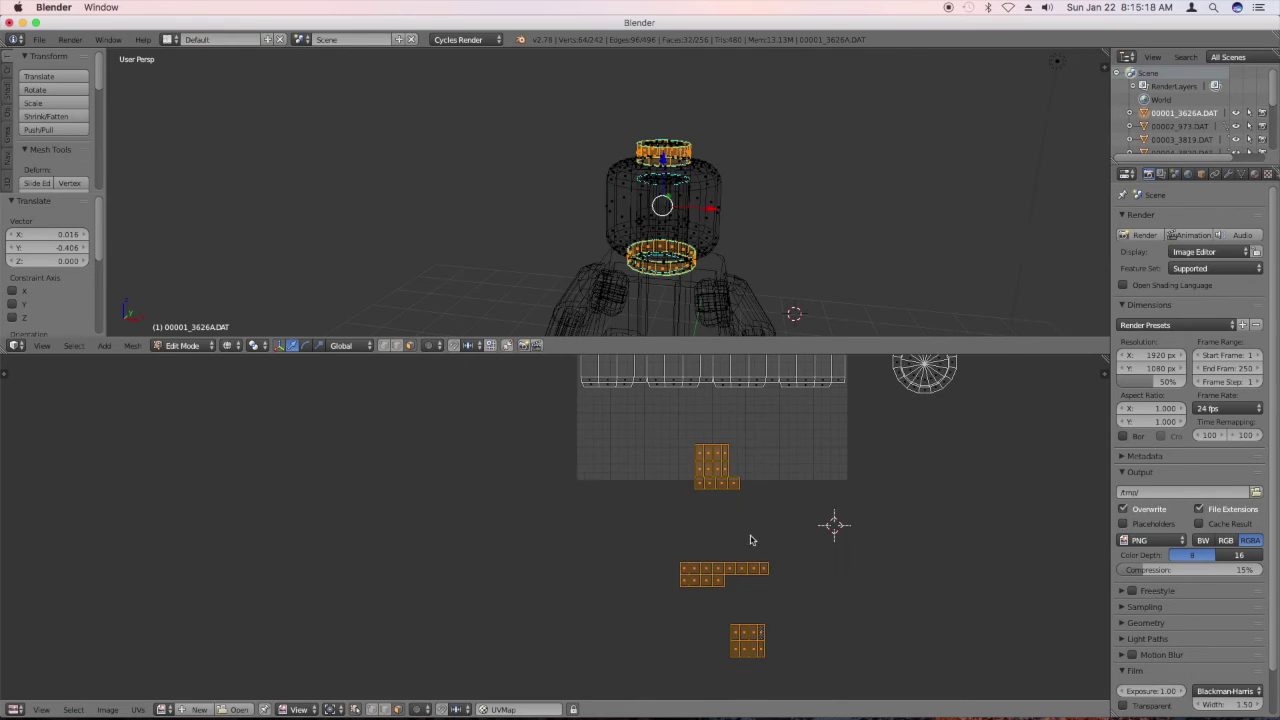
right_click(702, 456)
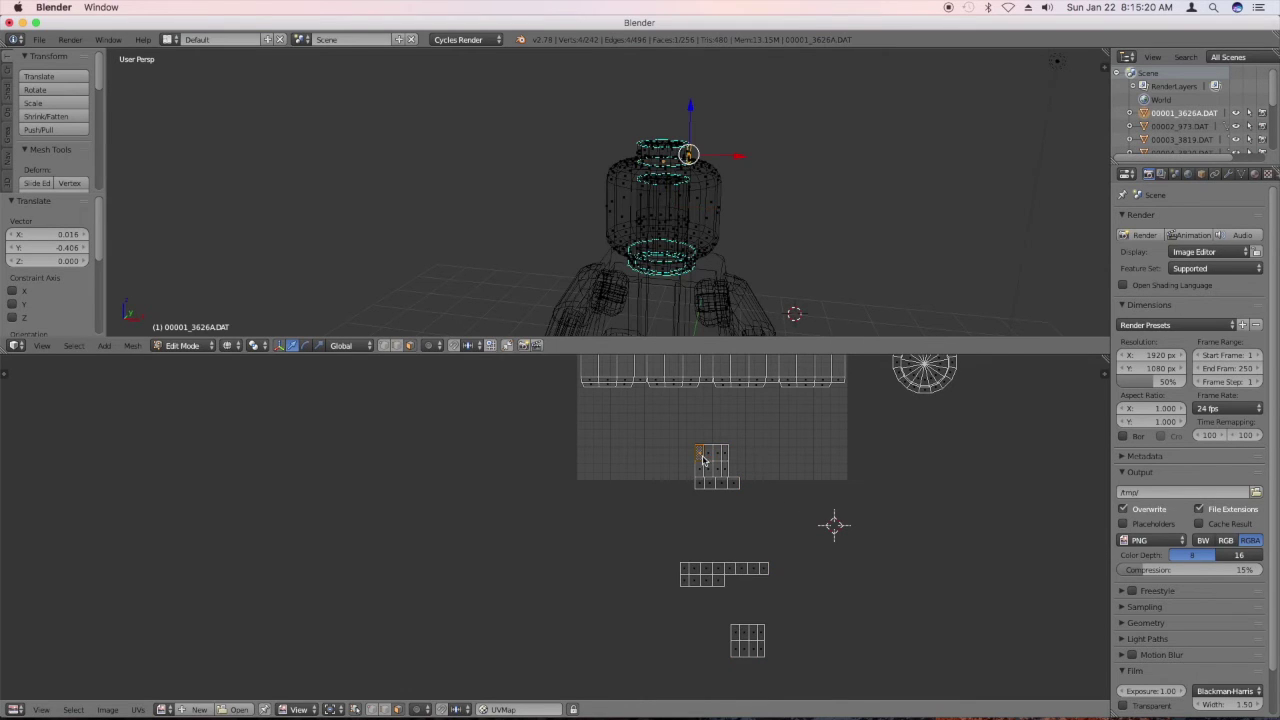
right_click(717, 457)
right_click(725, 457)
right_click(700, 473)
right_click(726, 457)
right_click(726, 468)
right_click(726, 455)
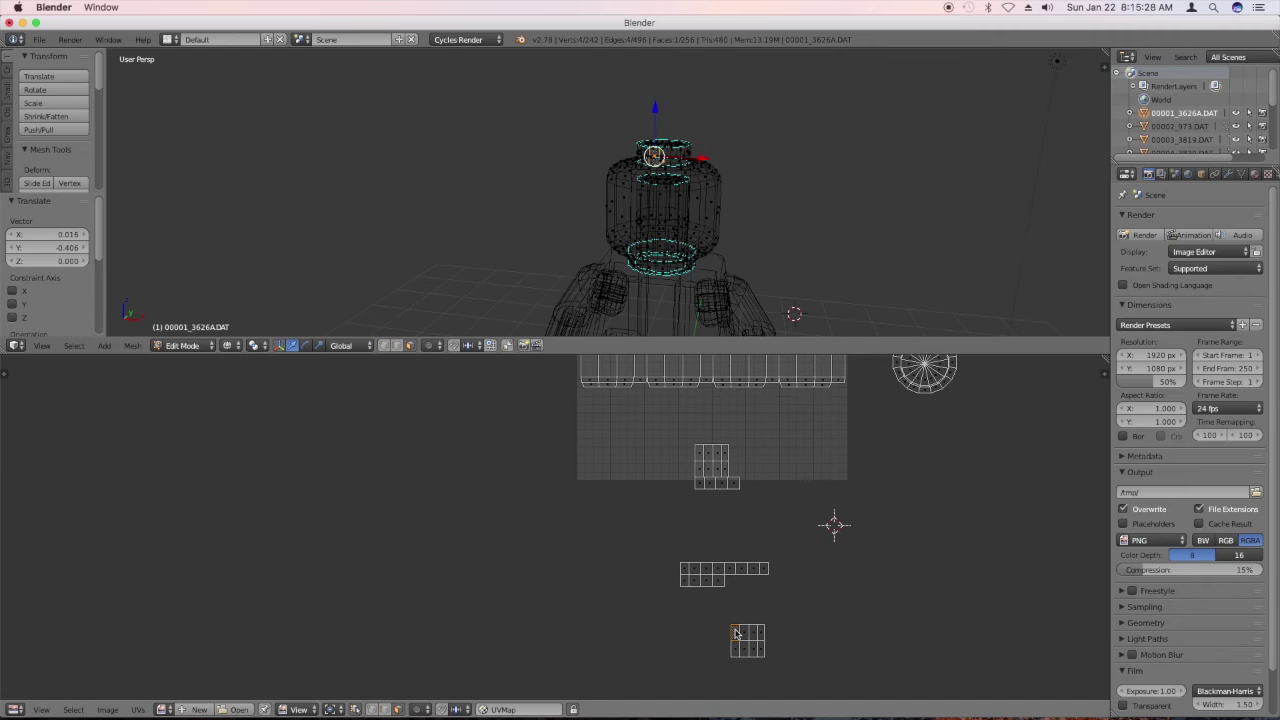
right_click(765, 632)
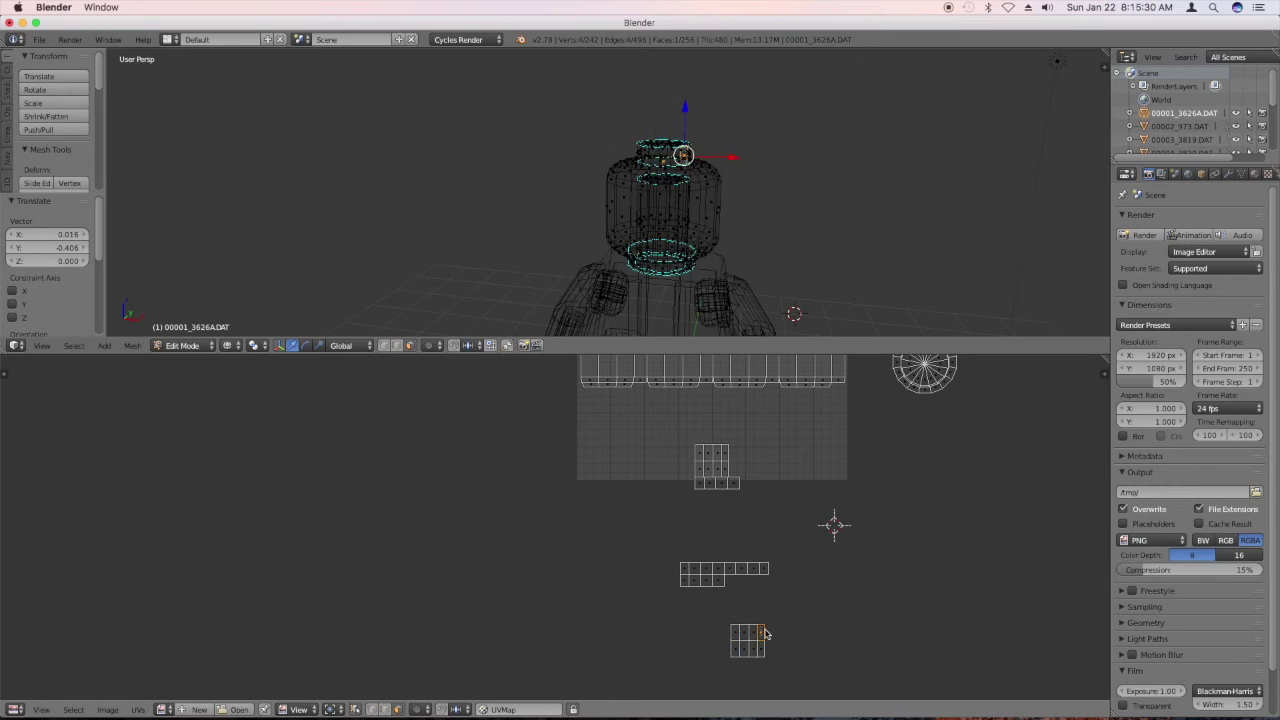
Switch the 3D view to solid shading with the head seen from another side.
middle_drag(737, 174, 670, 186)
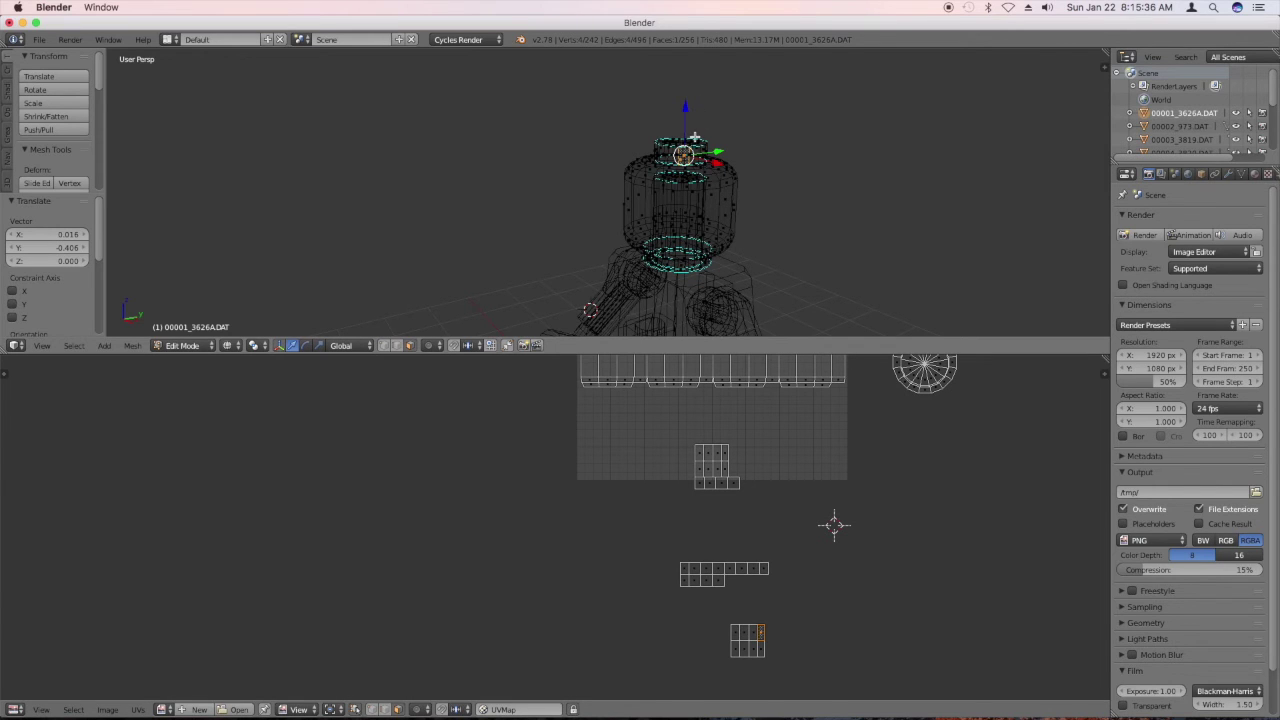
key(z)
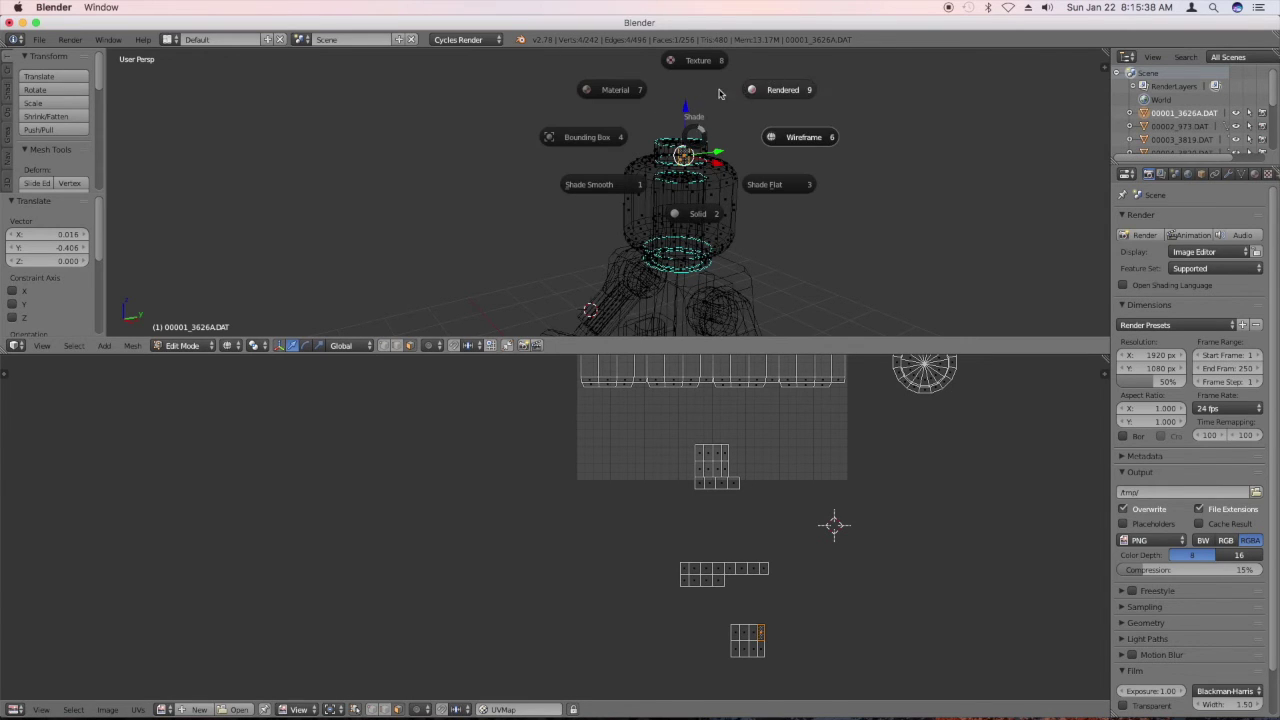
click(711, 209)
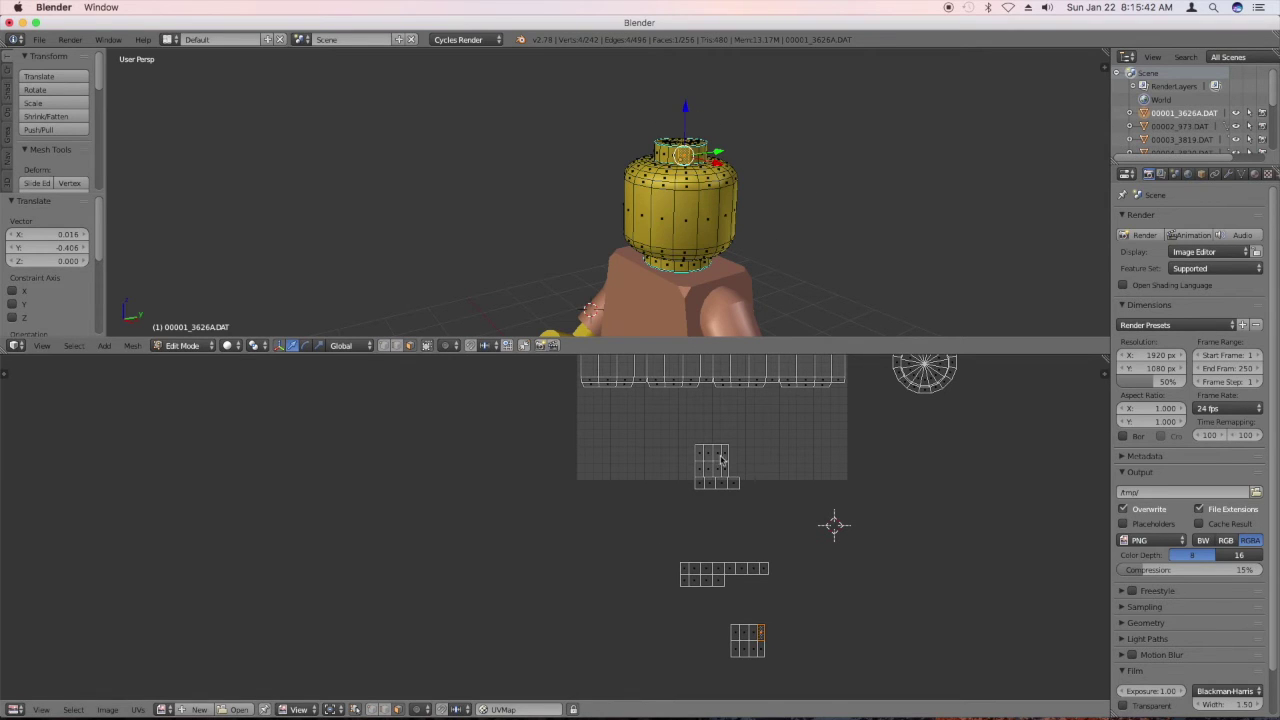
Select the upper four-face strip of the lowest grid island and move it about -0.007 in X and 0.603 in Y, extending the upper grid's middle row.
right_click(725, 451)
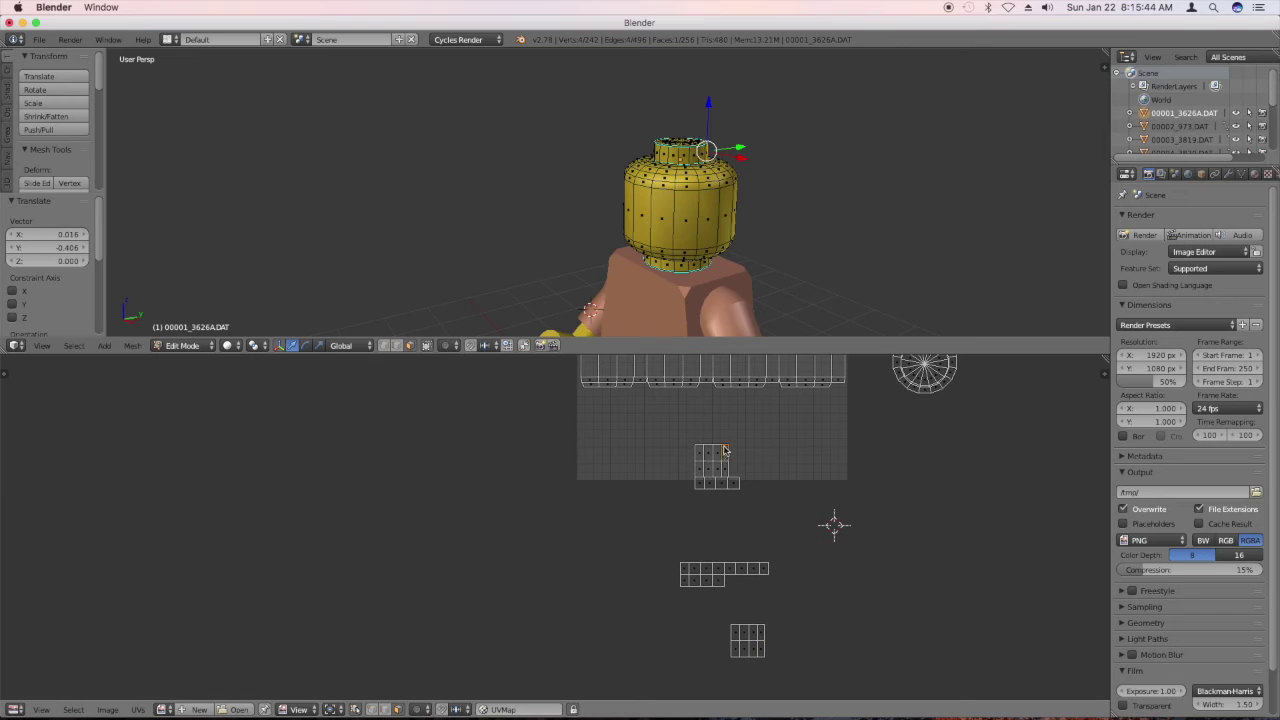
right_click(701, 452)
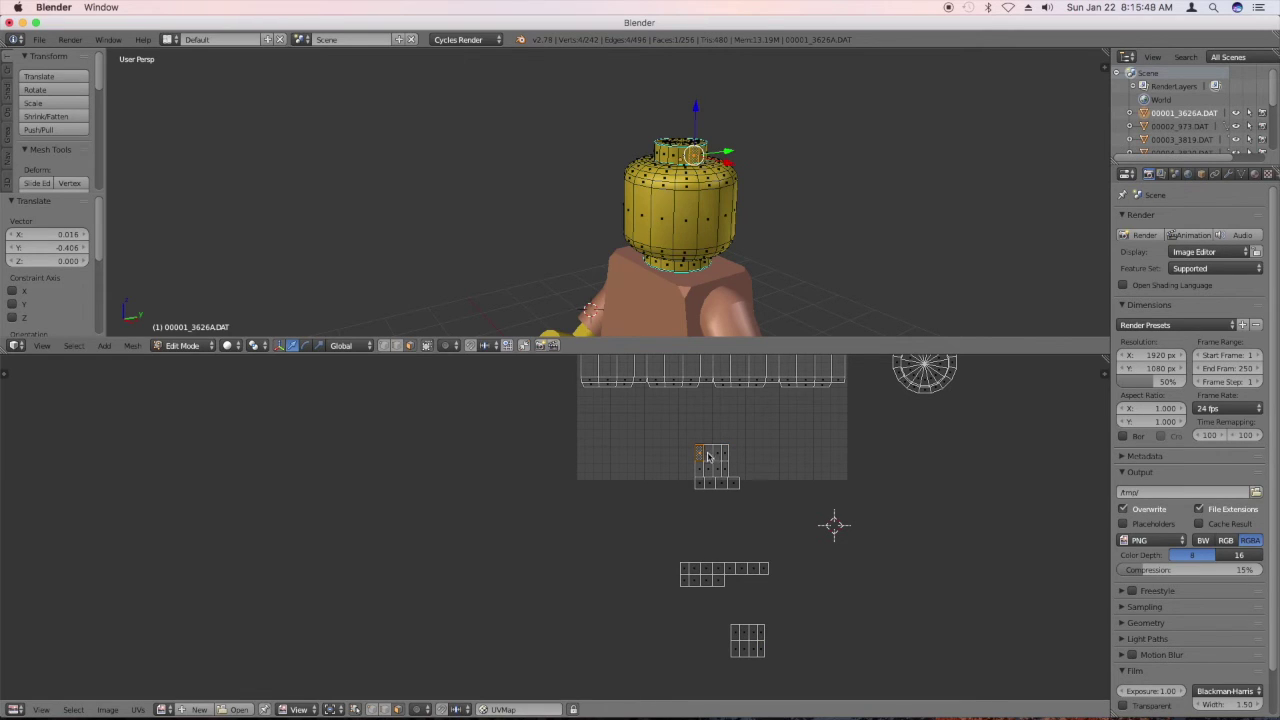
middle_drag(720, 205, 800, 194)
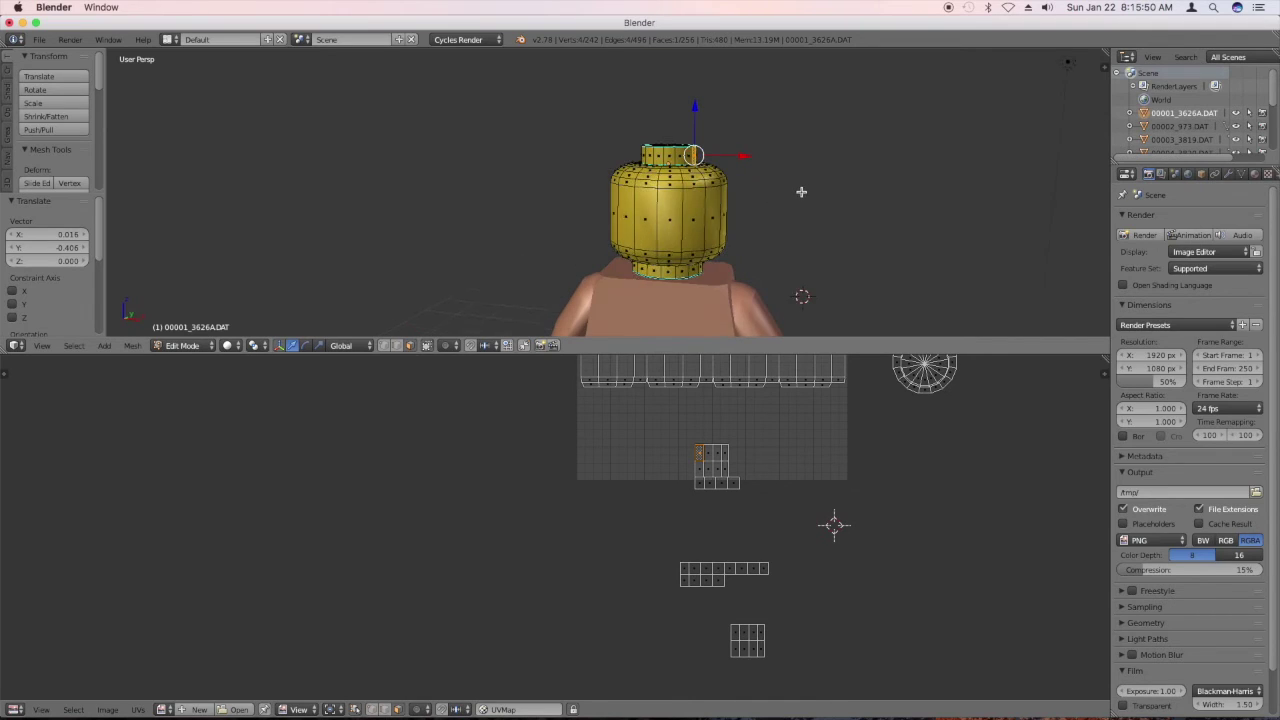
right_click(668, 157)
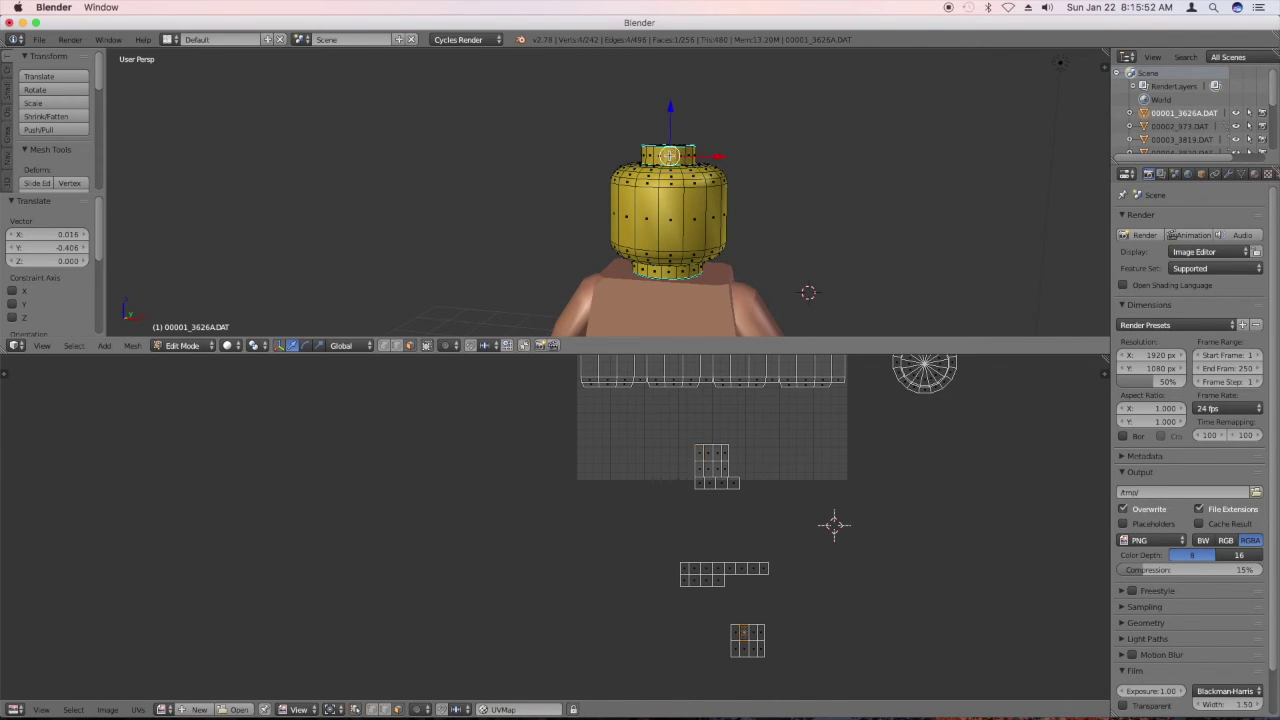
right_click(657, 156)
right_click(649, 156)
right_click(662, 156)
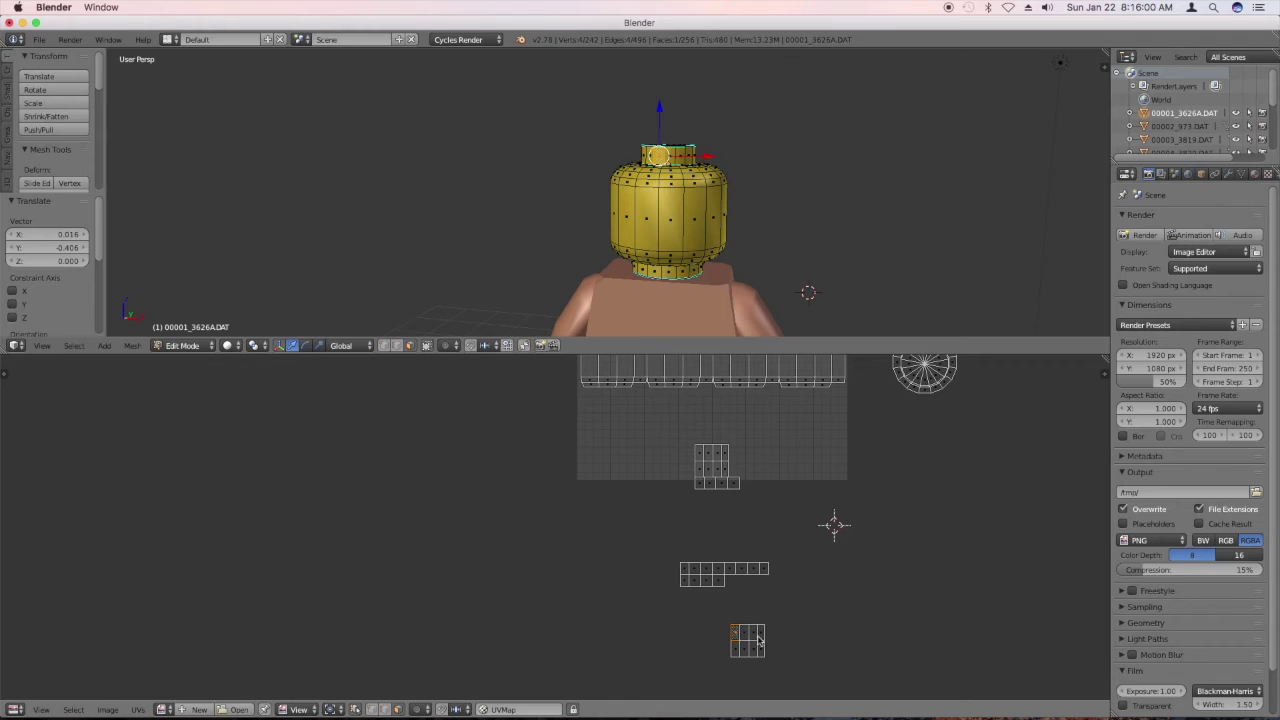
key(b)
drag(770, 645, 697, 614)
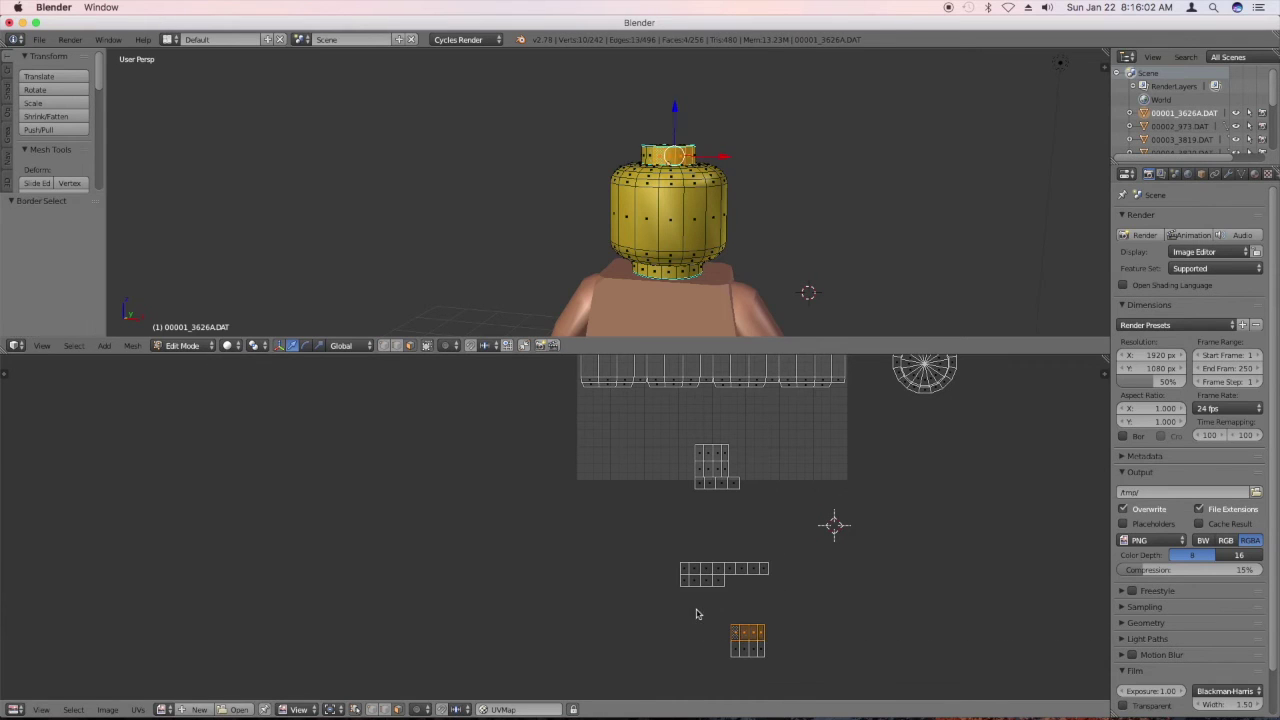
key(g)
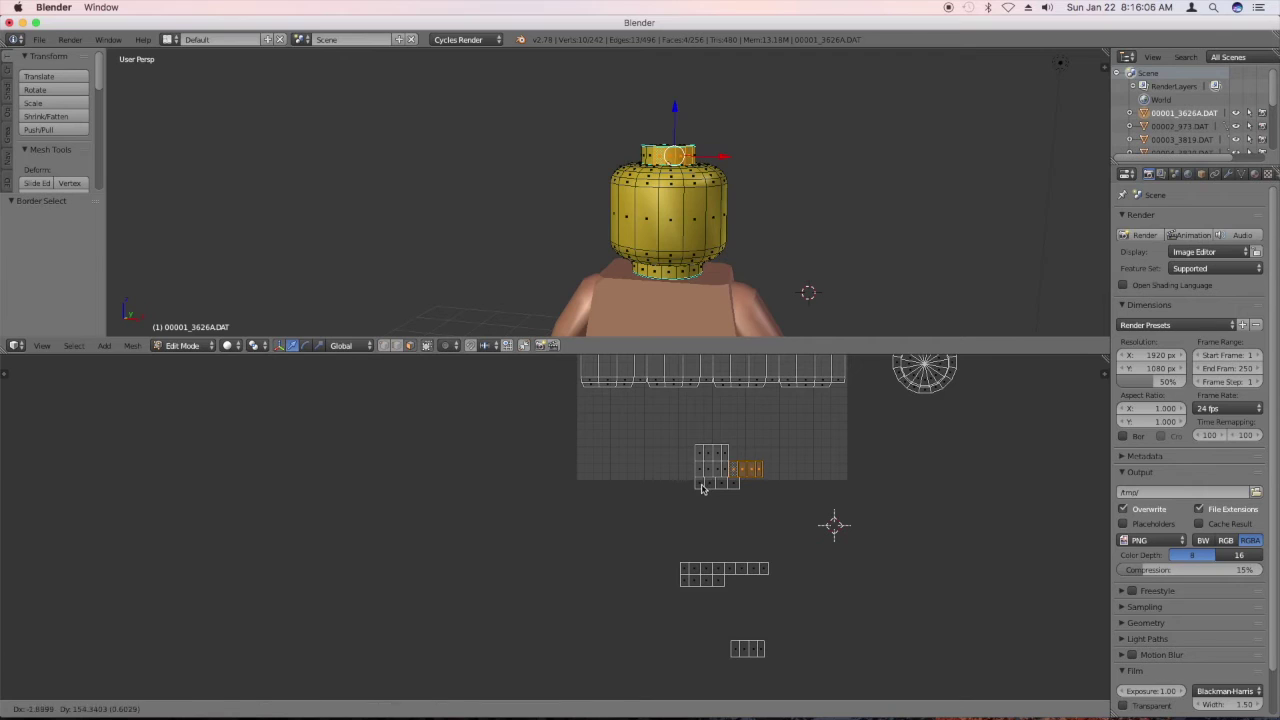
click(701, 488)
Select the remaining four-face strip of the lowest grid island and move it about -0.258 in X and 0.659 in Y, onto the stud row's start.
right_click(726, 470)
right_click(732, 471)
right_click(700, 471)
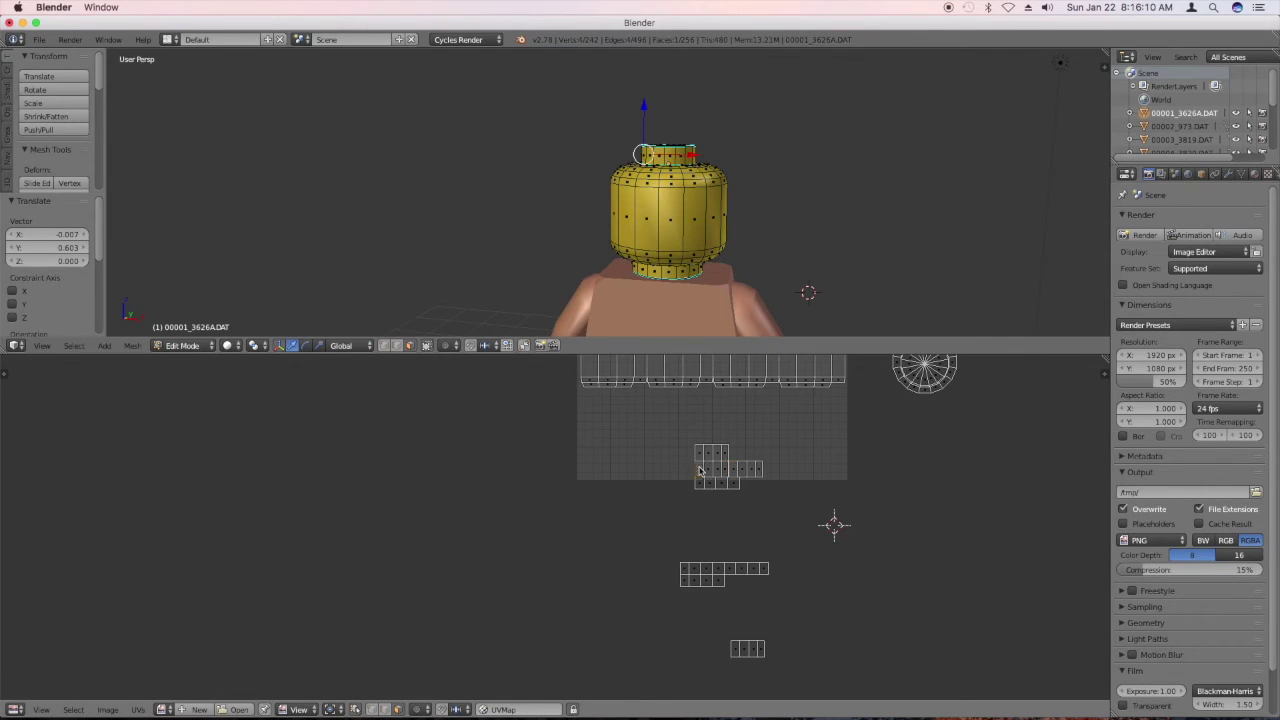
middle_drag(498, 288, 735, 290)
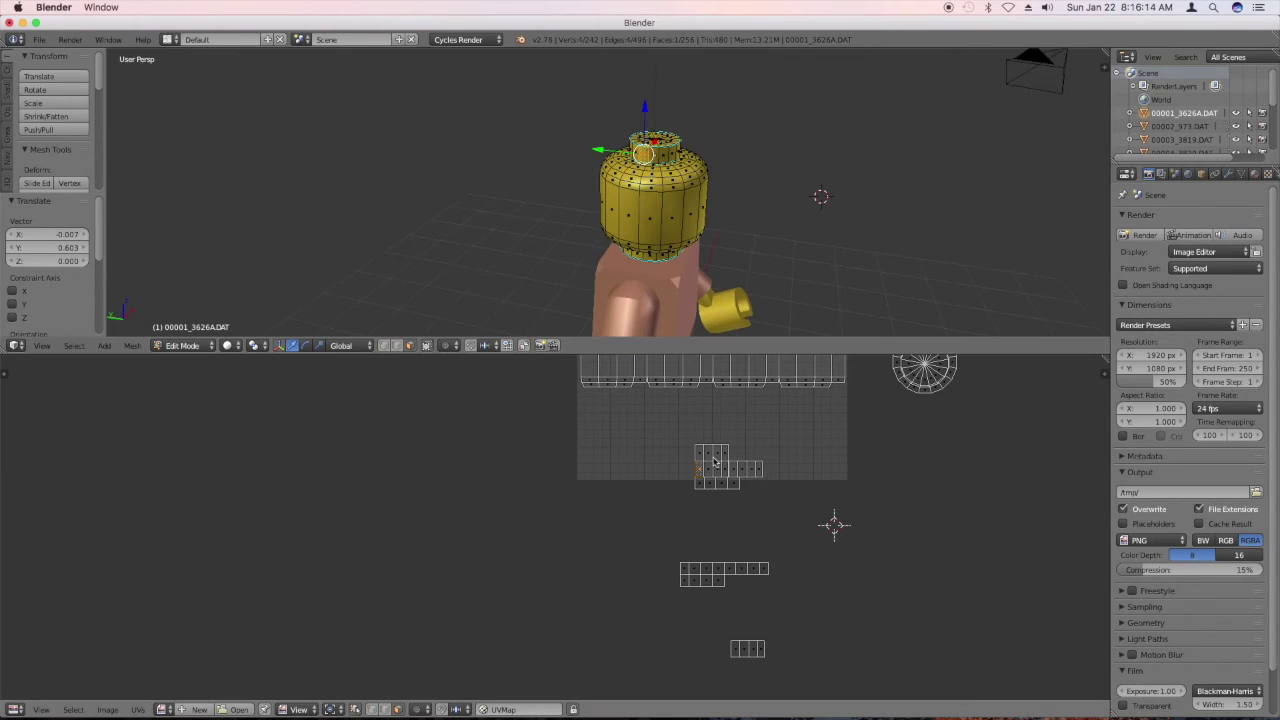
right_click(727, 470)
right_click(722, 472)
right_click(718, 473)
right_click(712, 472)
middle_drag(643, 153, 643, 155)
right_click(640, 151)
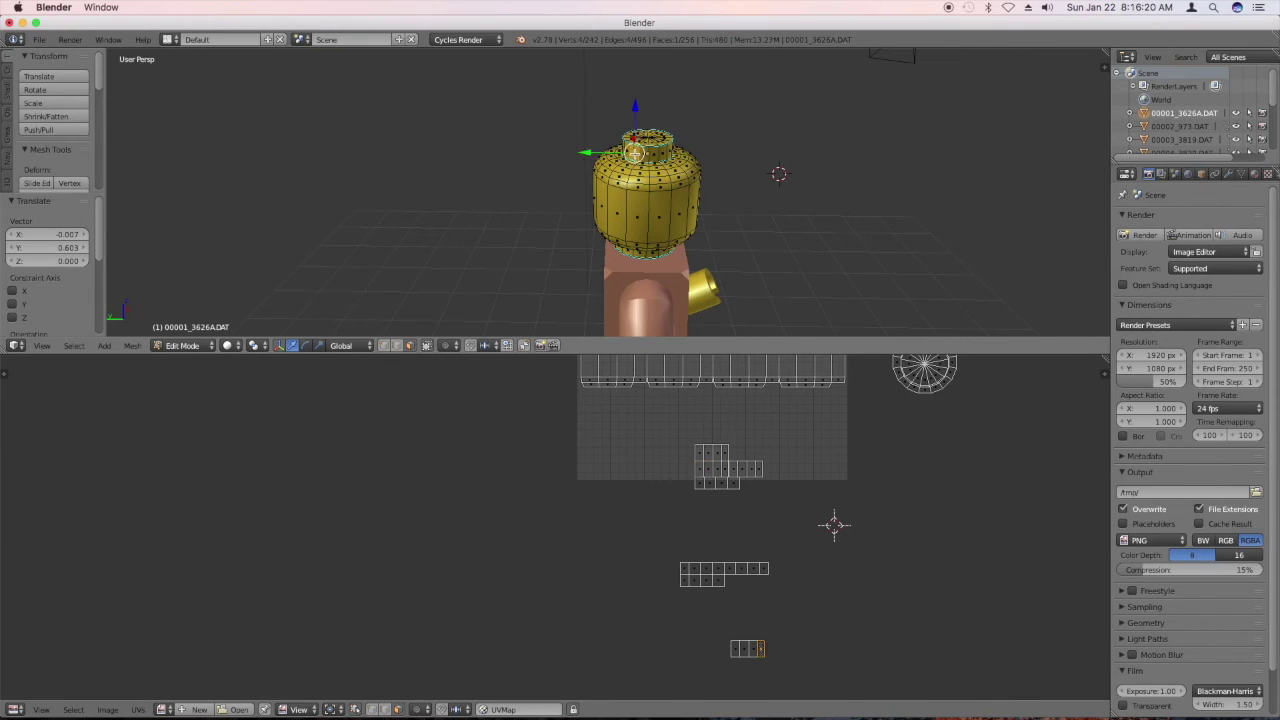
key(b)
drag(782, 681, 704, 622)
key(g)
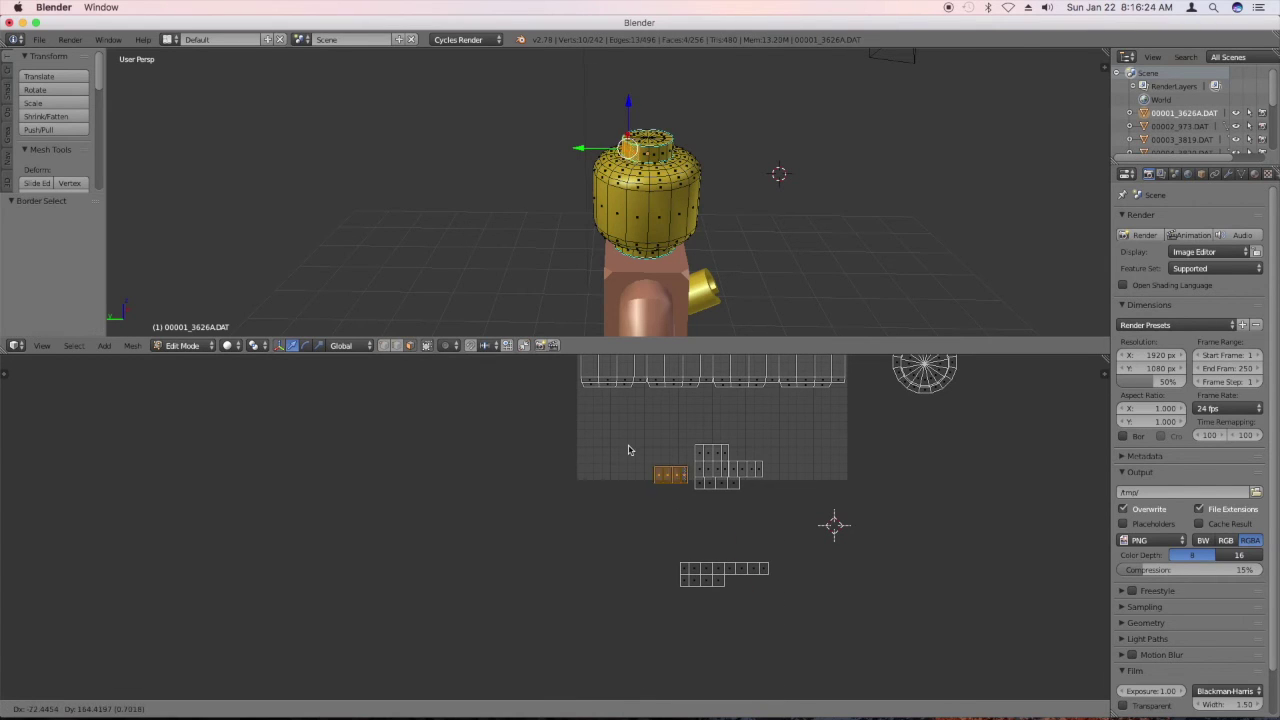
click(634, 445)
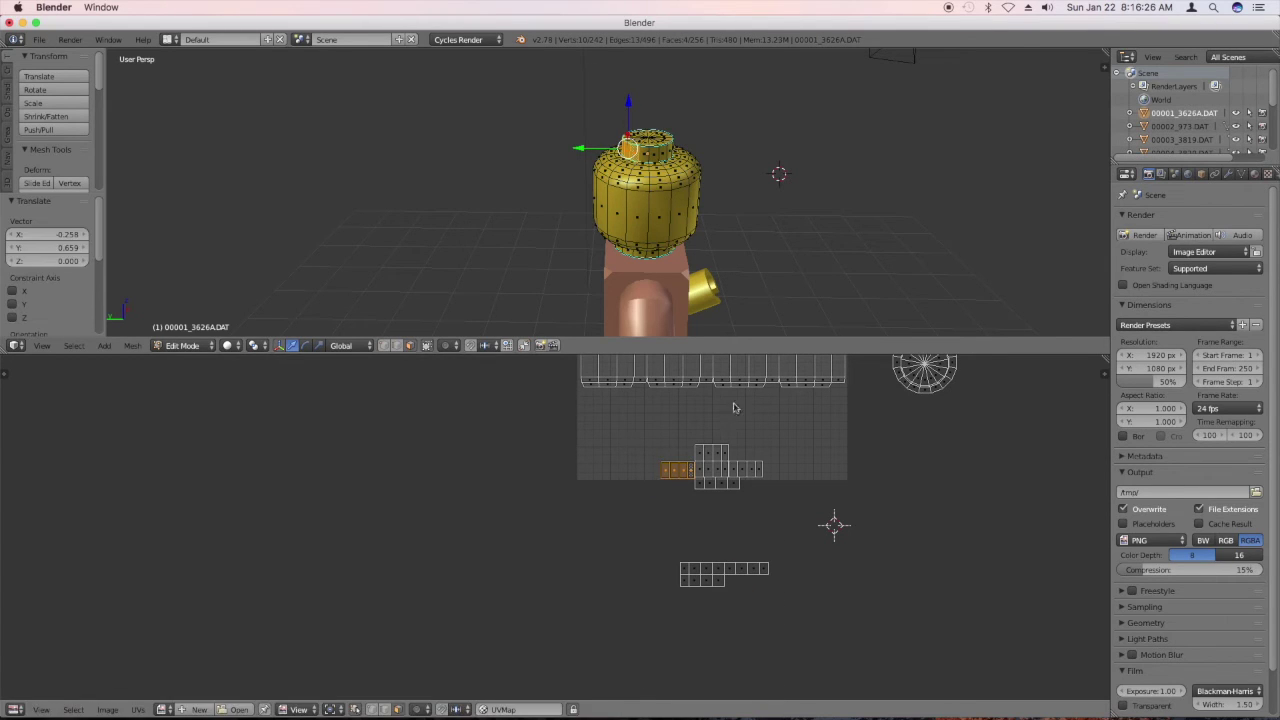
Select the four-face strip above the stud row and move it about 0.251 in X and -0.062 in Y, onto the row's end.
middle_drag(736, 430, 720, 432)
click(752, 430)
middle_drag(745, 200, 595, 205)
right_click(672, 134)
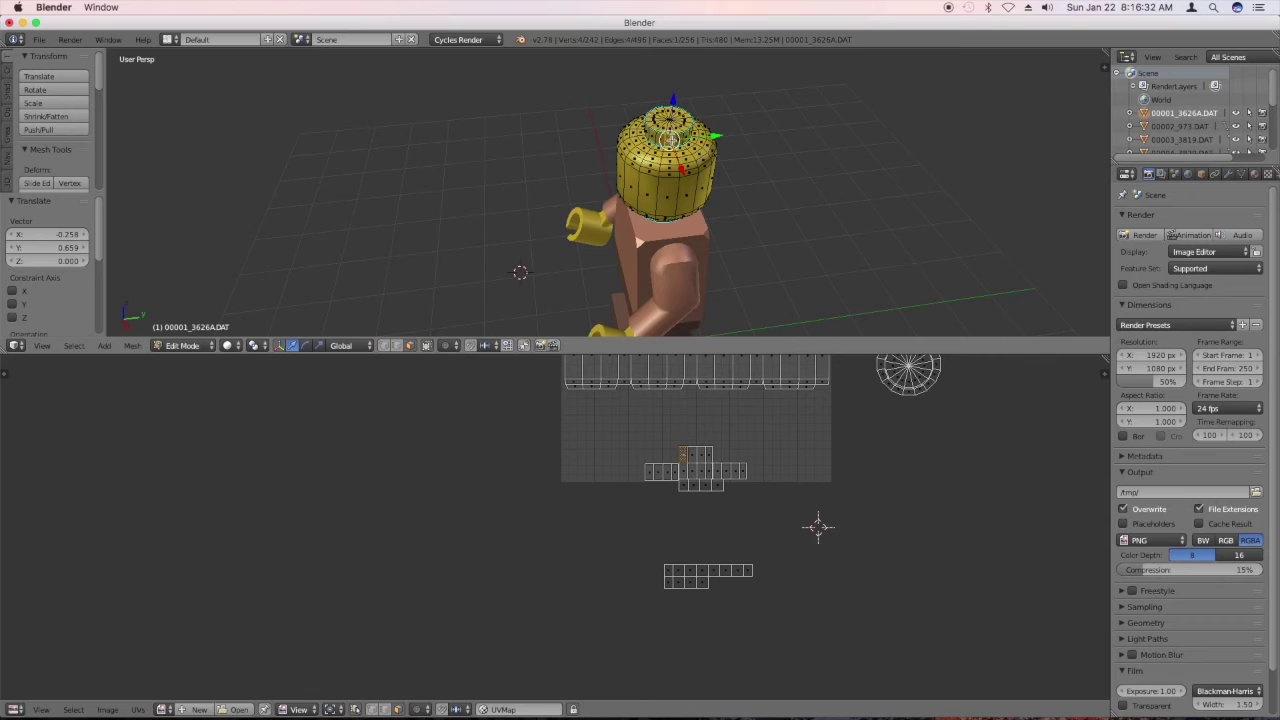
key(s)
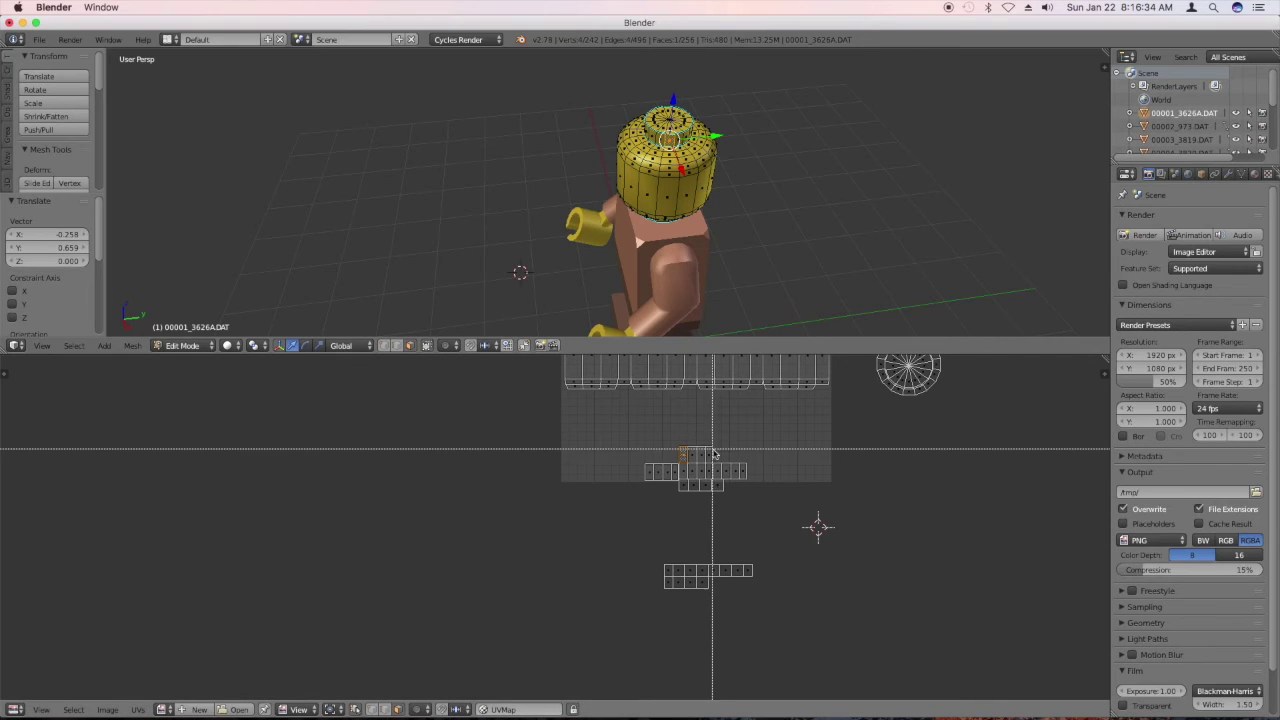
drag(638, 446, 631, 443)
key(g)
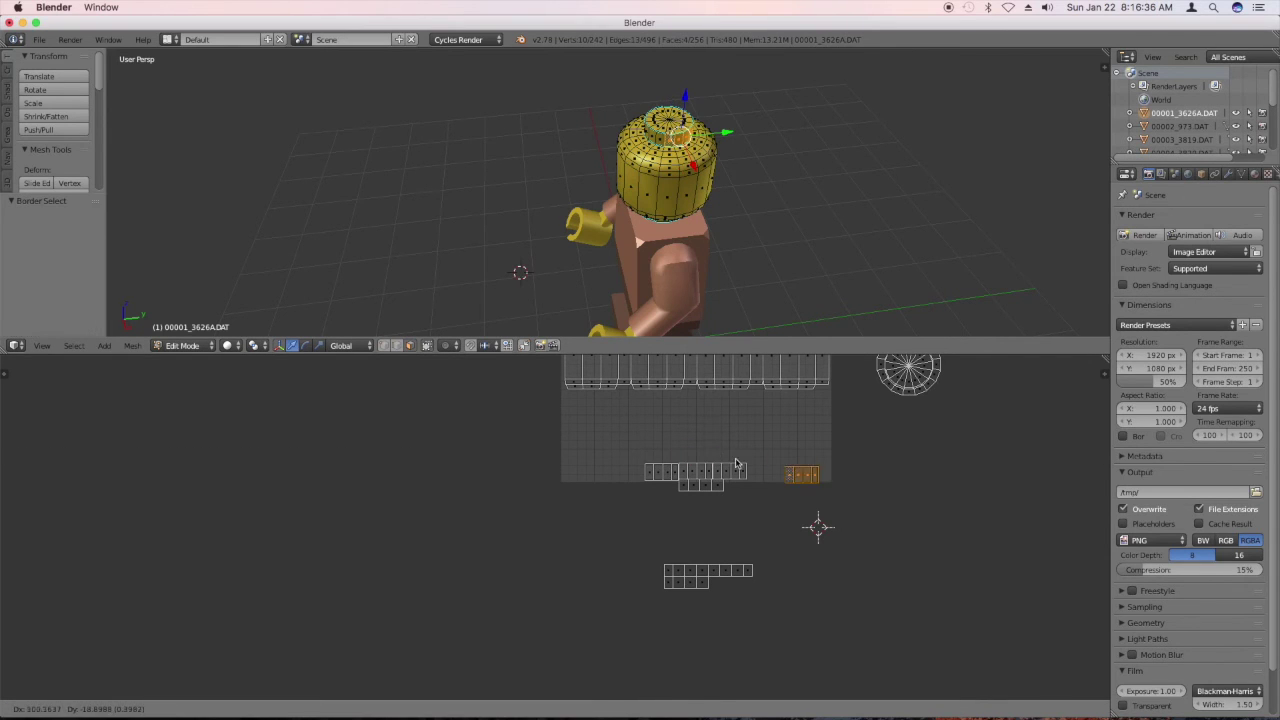
click(705, 461)
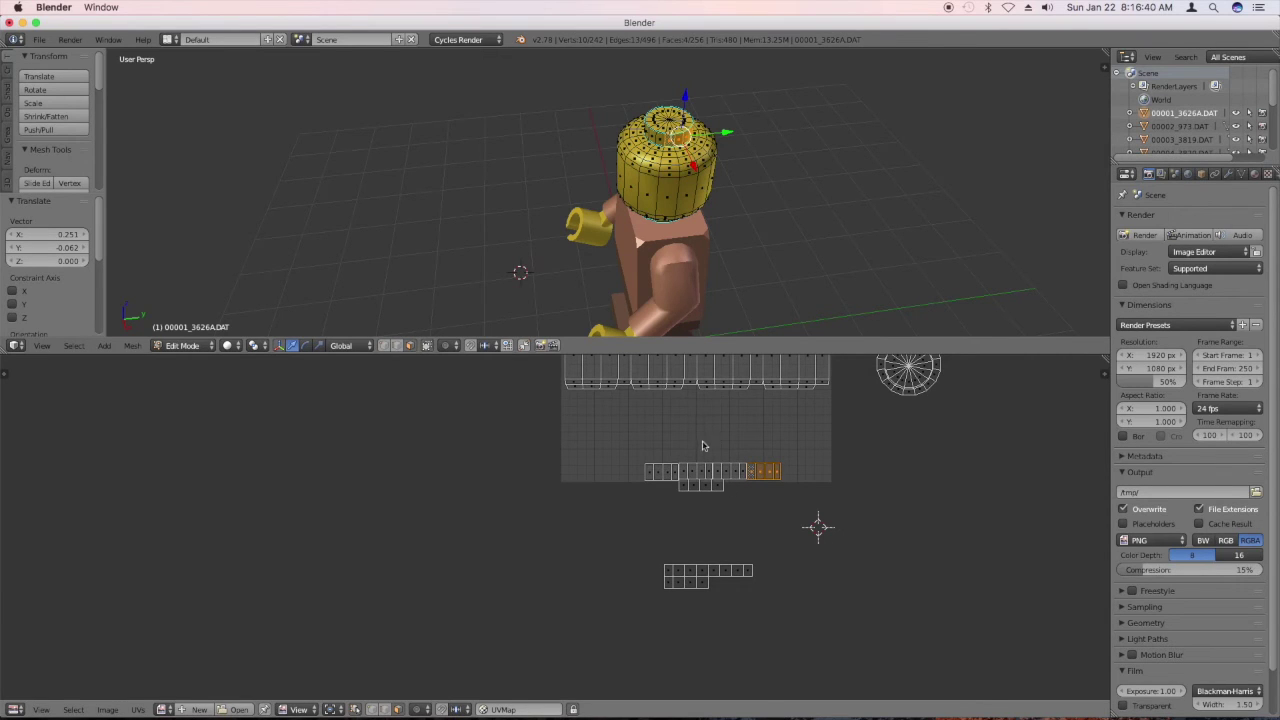
Select the protruding four-face strip of the lowest island, rotate it 180°, and move it about -0.276 in X and 0.308 in Y beside the neck strip.
middle_drag(700, 160, 648, 243)
right_click(661, 241)
right_click(648, 243)
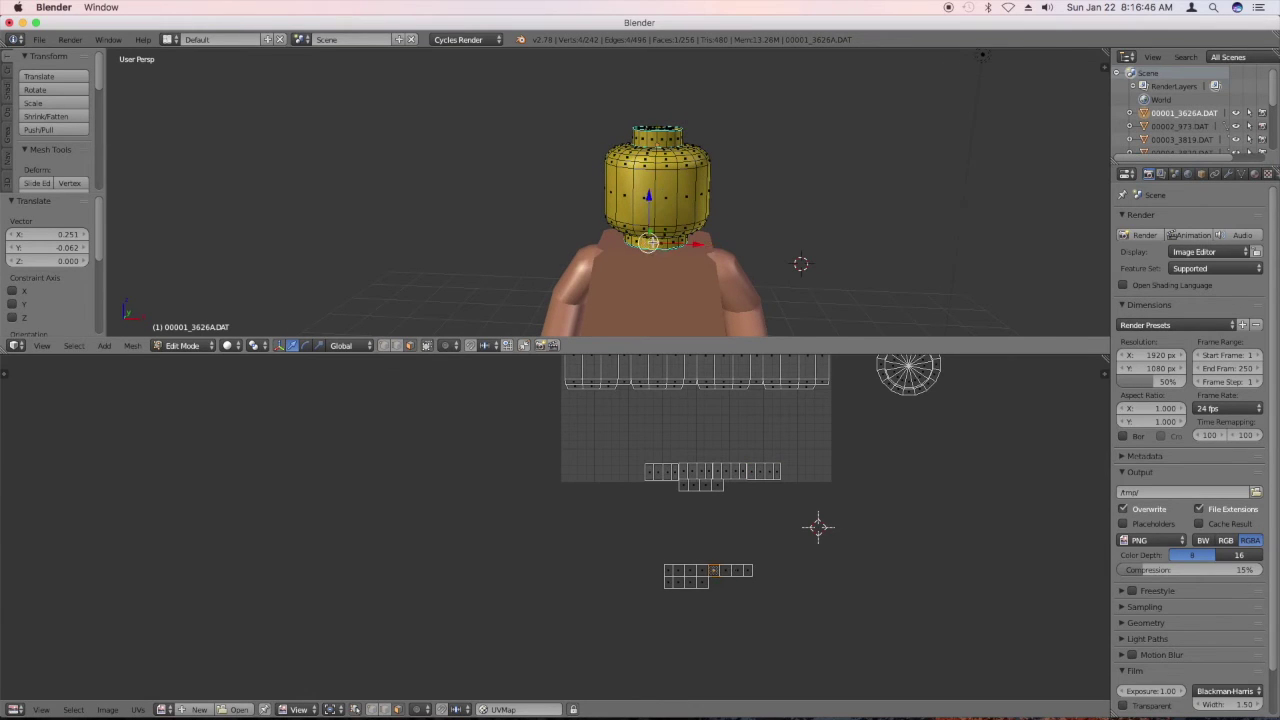
right_click(637, 242)
right_click(648, 243)
key(b)
drag(777, 608, 718, 557)
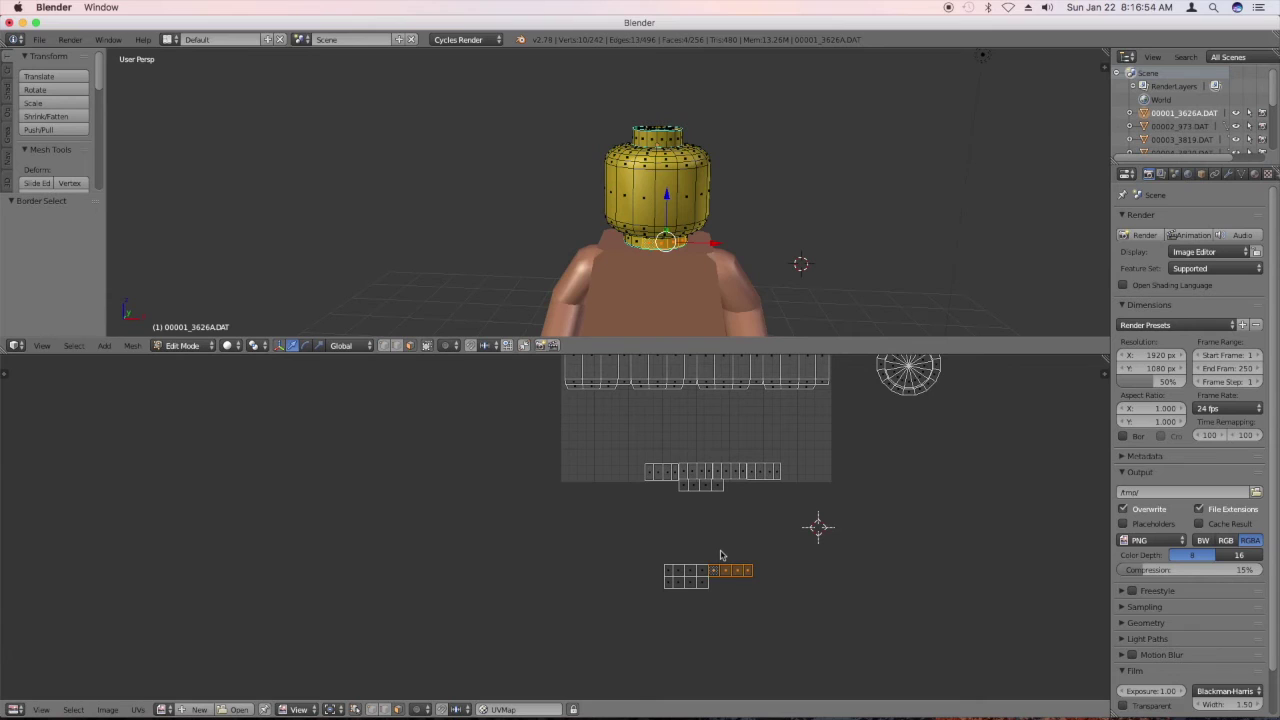
text(r)
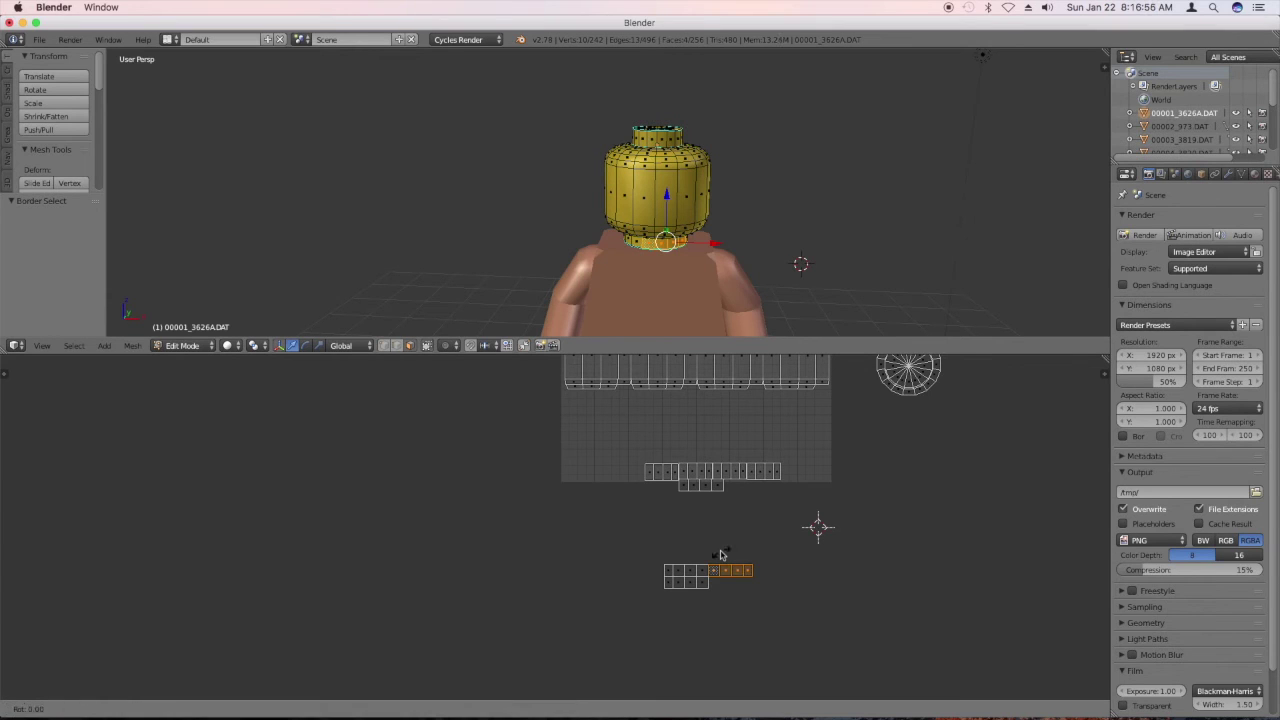
text(180)
key(Return)
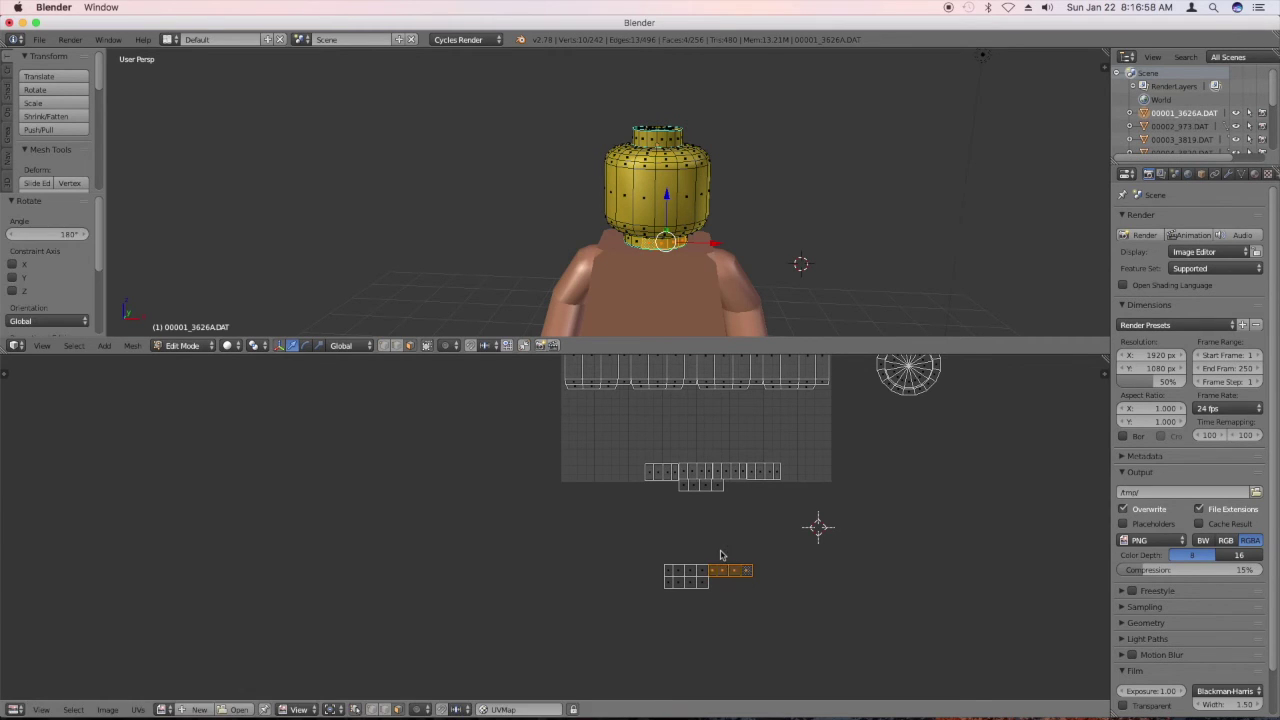
key(g)
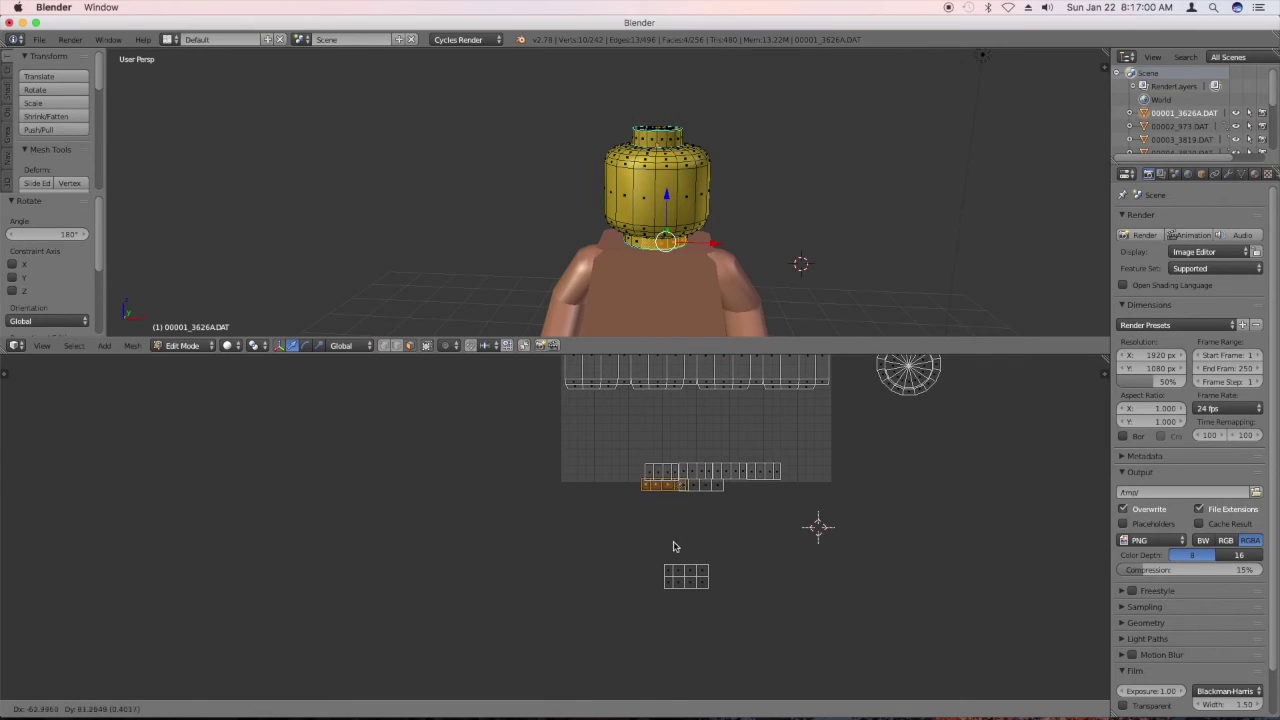
click(667, 548)
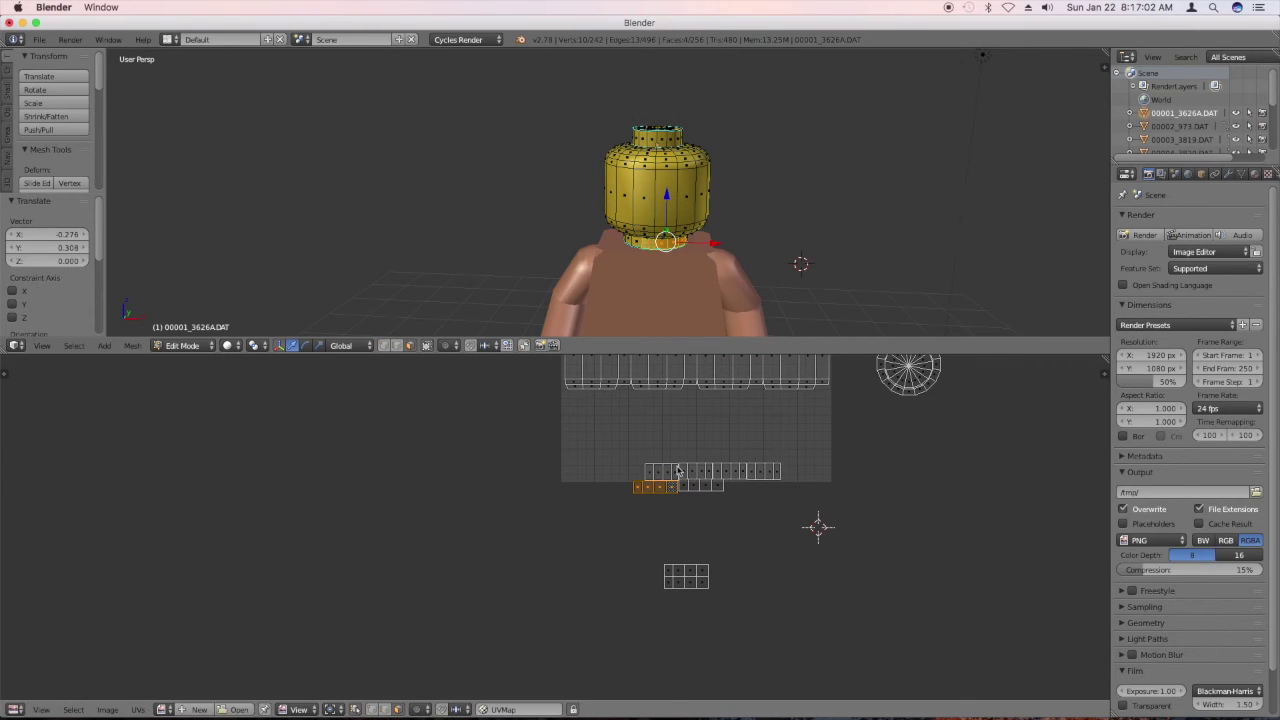
Examine which neck faces on the head correspond to the end and joining faces of the lower UV row.
right_click(684, 485)
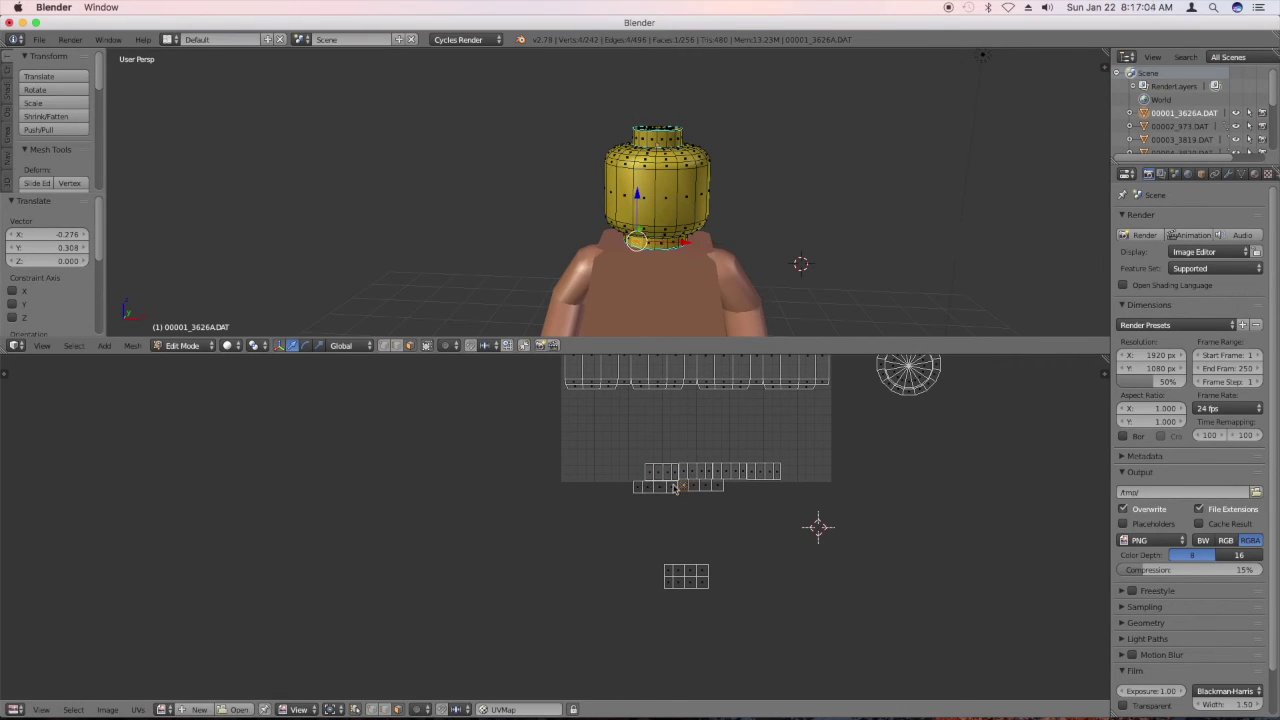
right_click(639, 488)
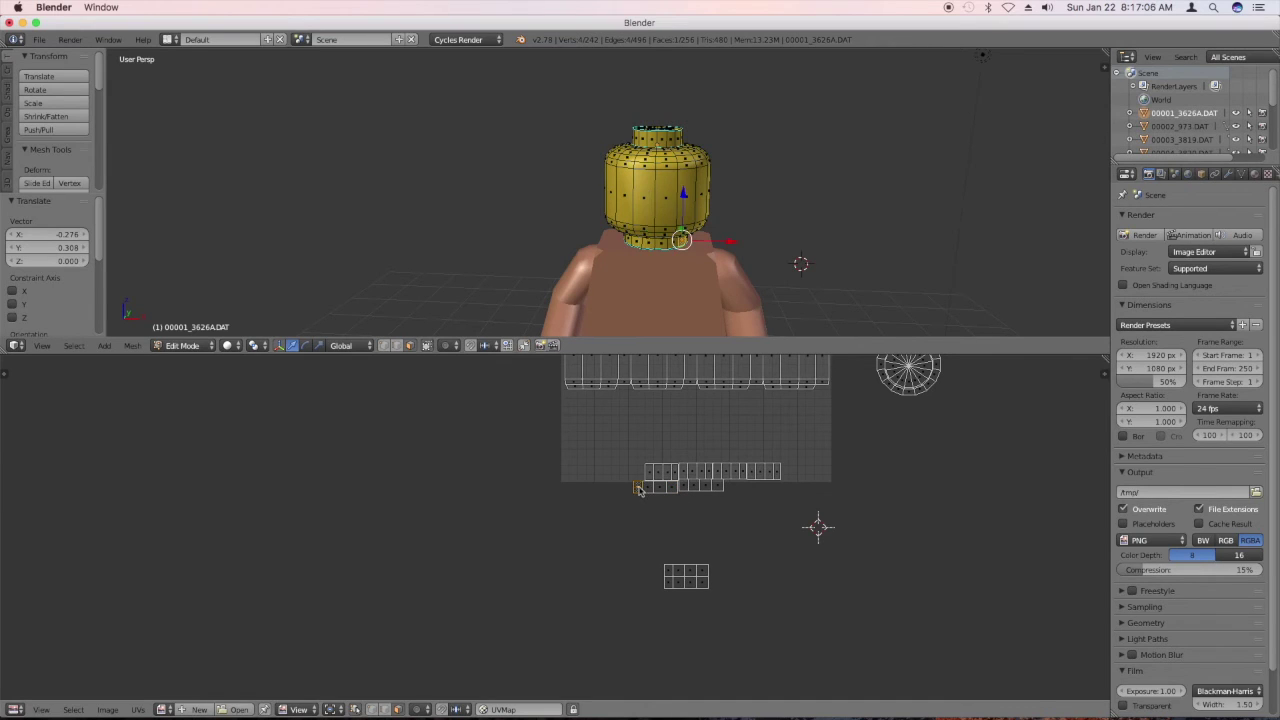
middle_drag(700, 245, 632, 240)
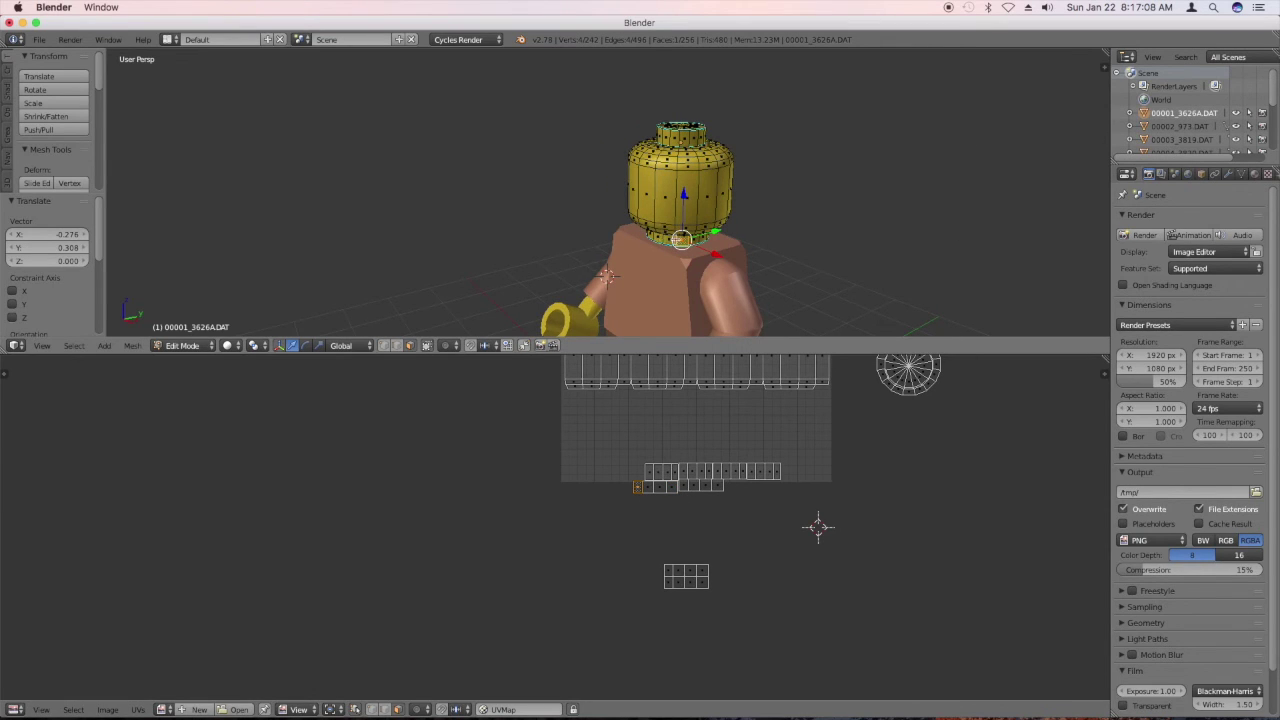
right_click(677, 477)
right_click(675, 487)
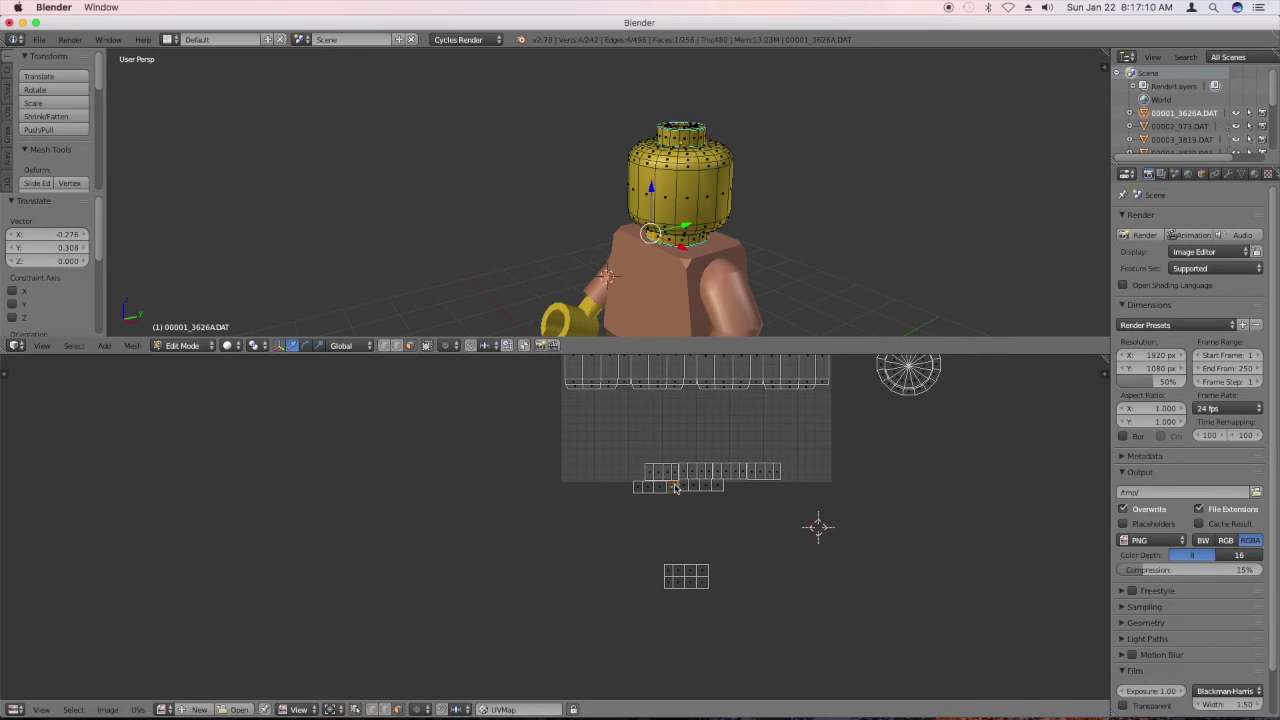
right_click(685, 487)
right_click(695, 487)
right_click(707, 487)
right_click(716, 487)
right_click(675, 487)
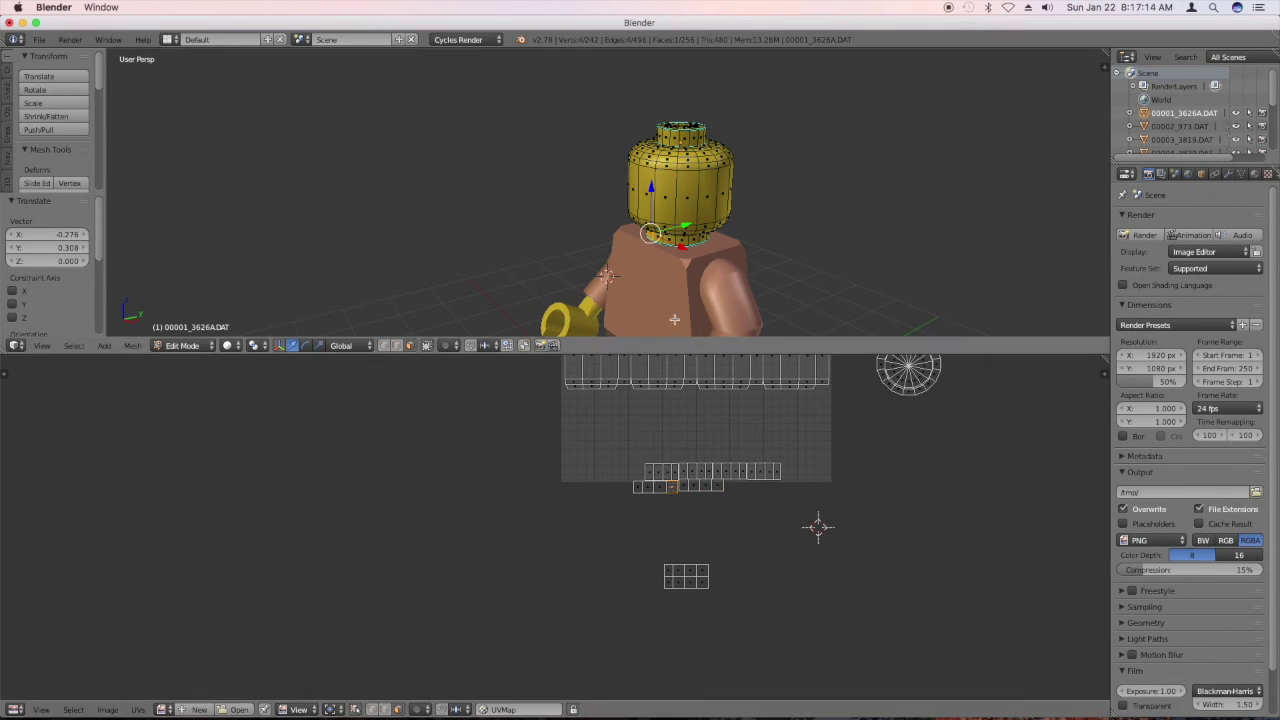
right_click(639, 488)
Select the lower four-face strip of the remaining island and move it about -0.276 in X and 0.354 in Y, onto the neck row's start.
right_click(703, 581)
key(b)
drag(725, 602, 648, 586)
key(g)
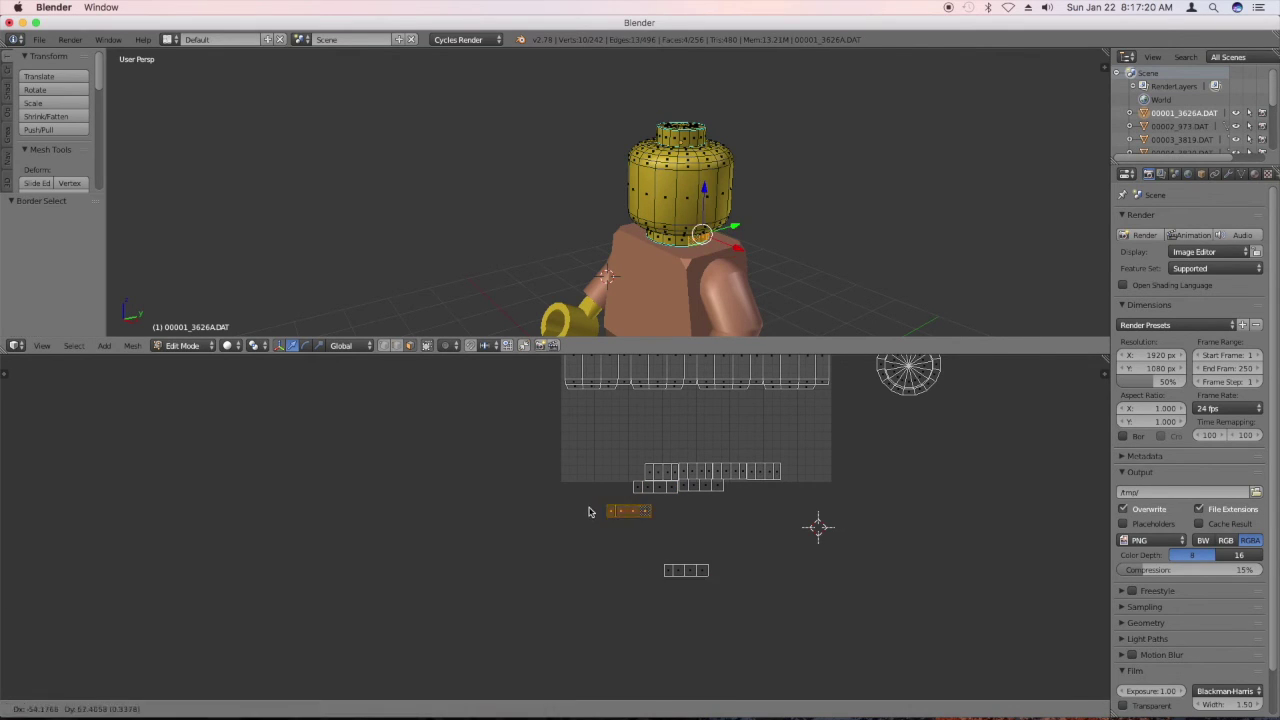
click(573, 490)
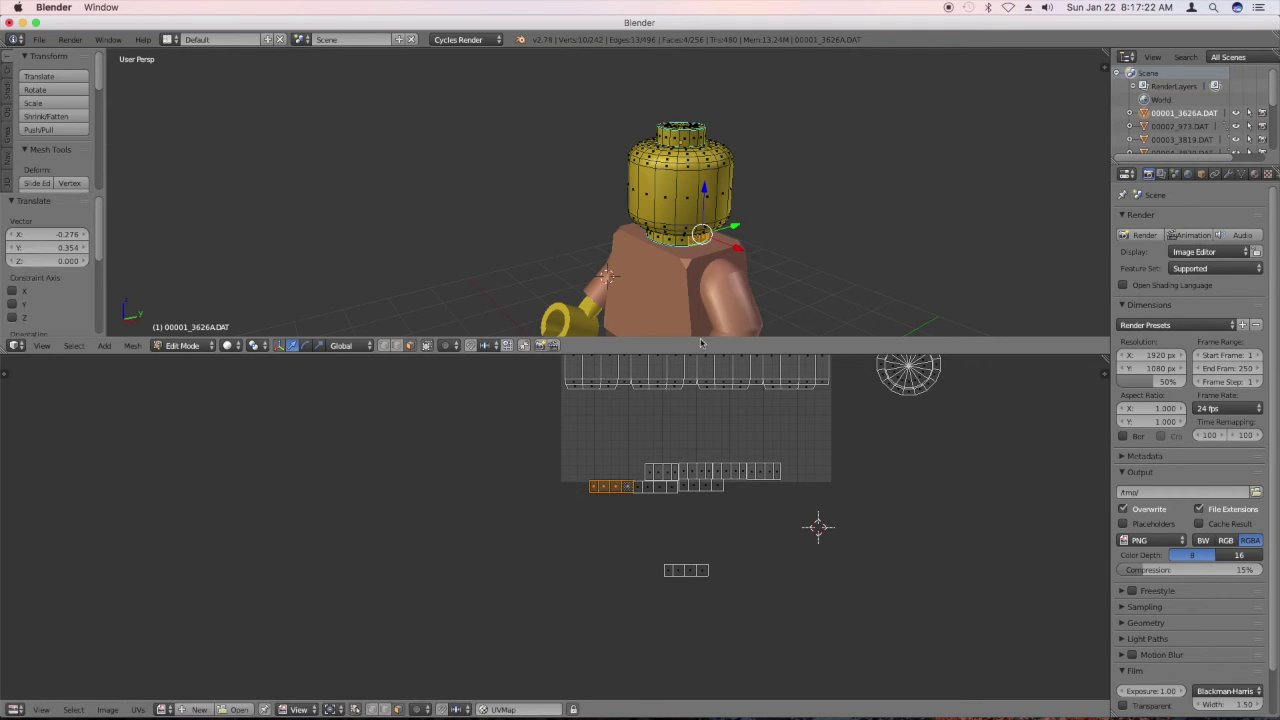
Select the last loose four-face strip and move it about 0.221 in X and 0.313 in Y, onto the neck row's end.
right_click(715, 489)
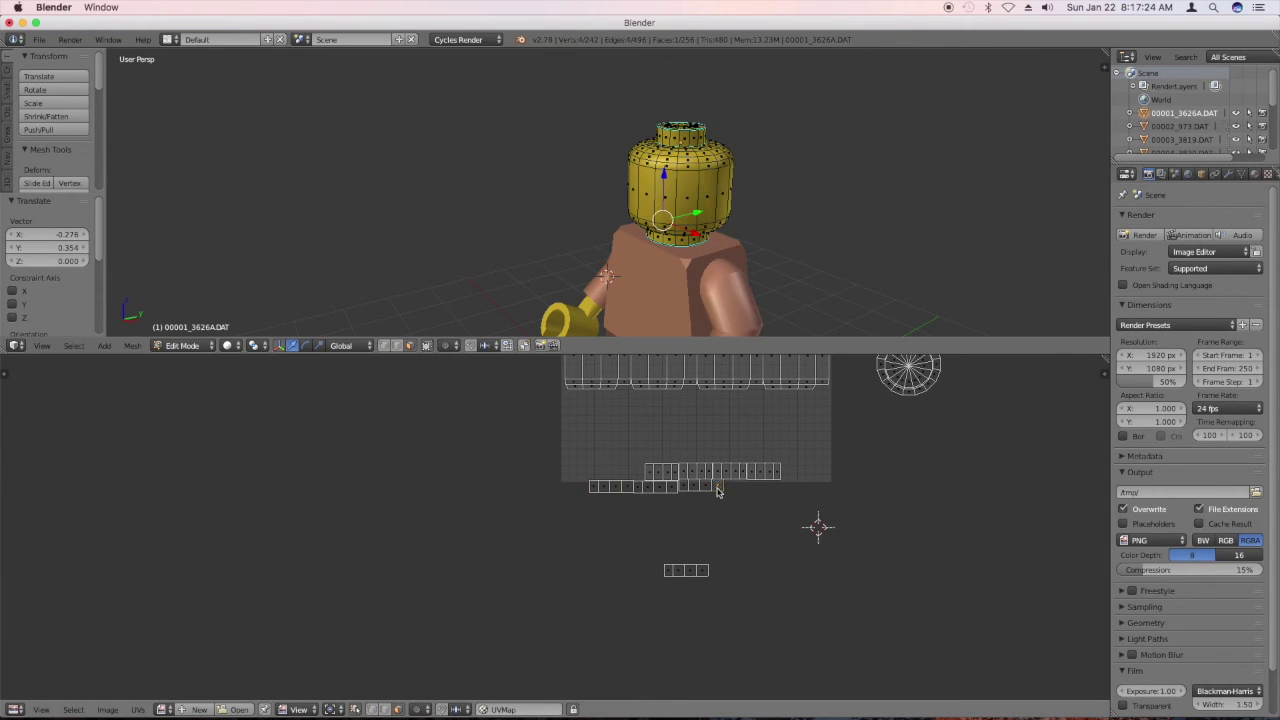
middle_drag(628, 278, 714, 262)
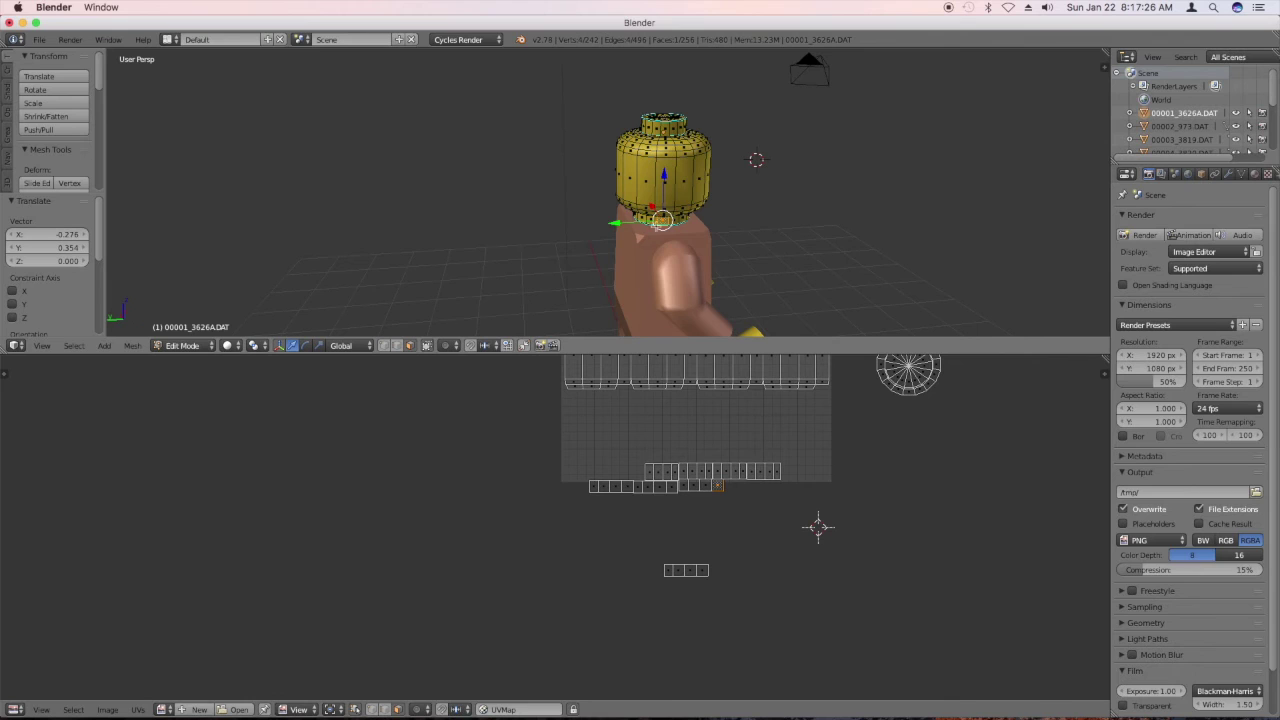
right_click(686, 570)
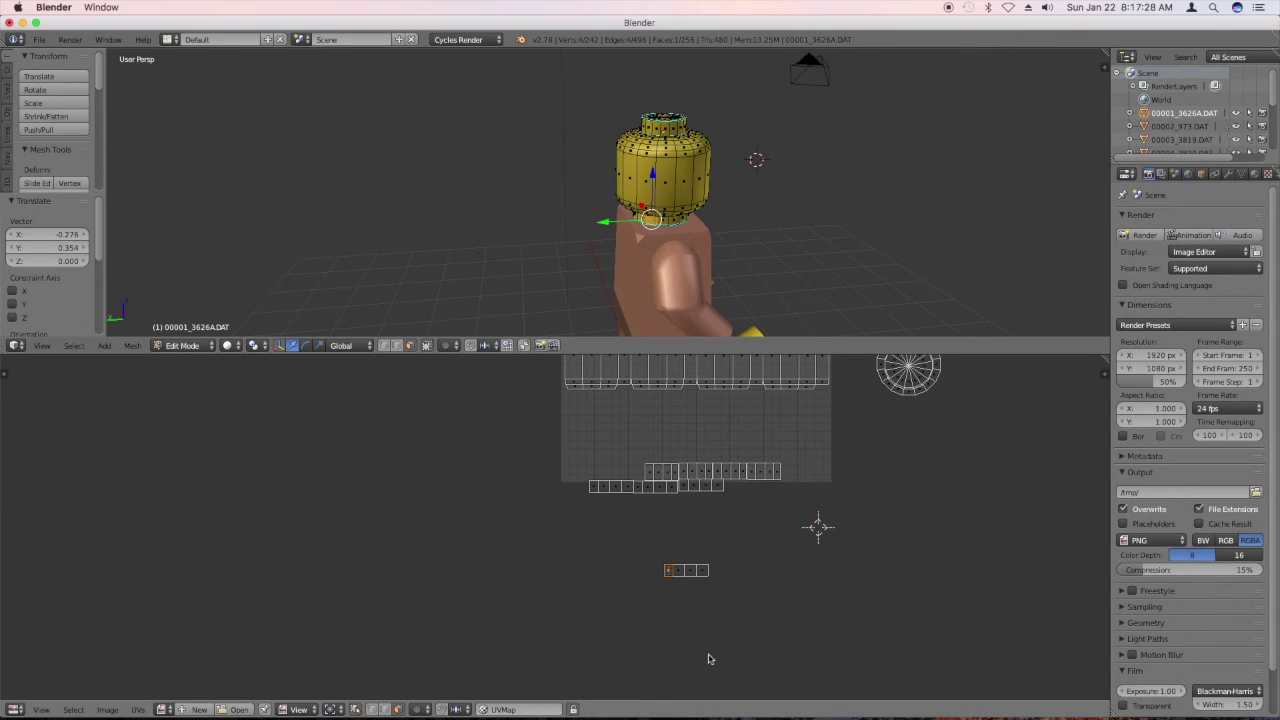
drag(676, 645, 610, 556)
key(g)
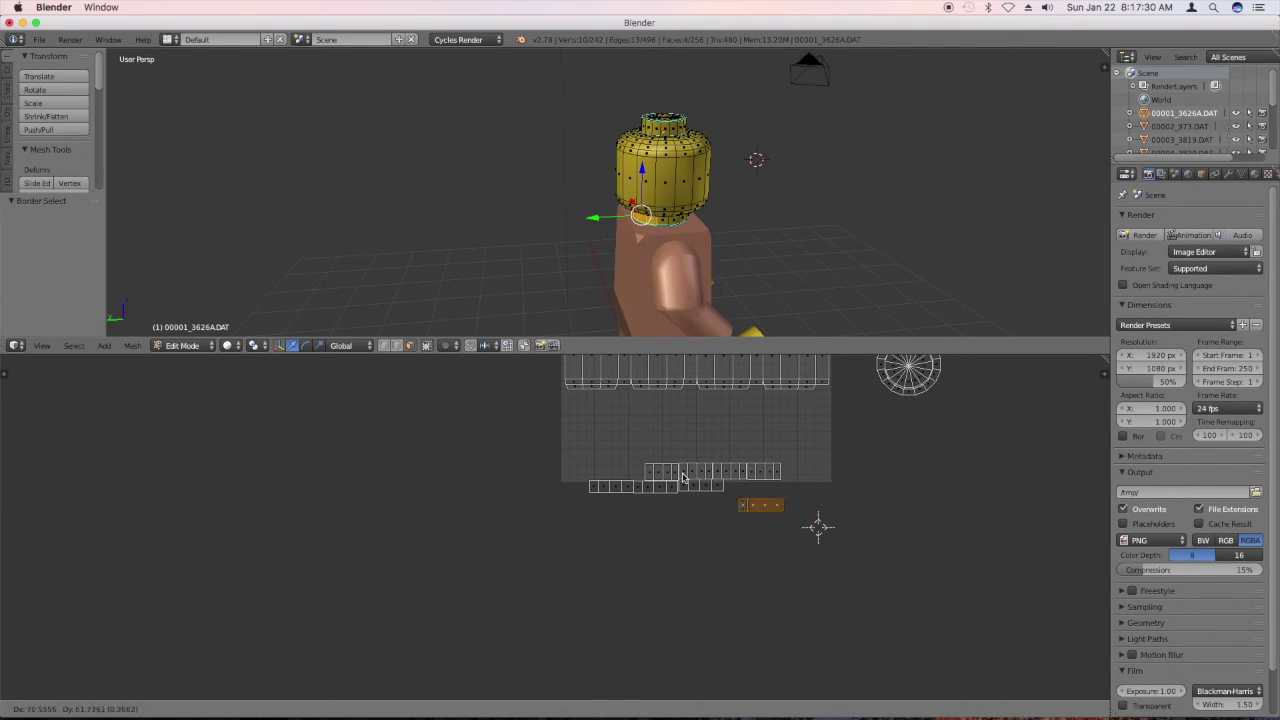
click(670, 462)
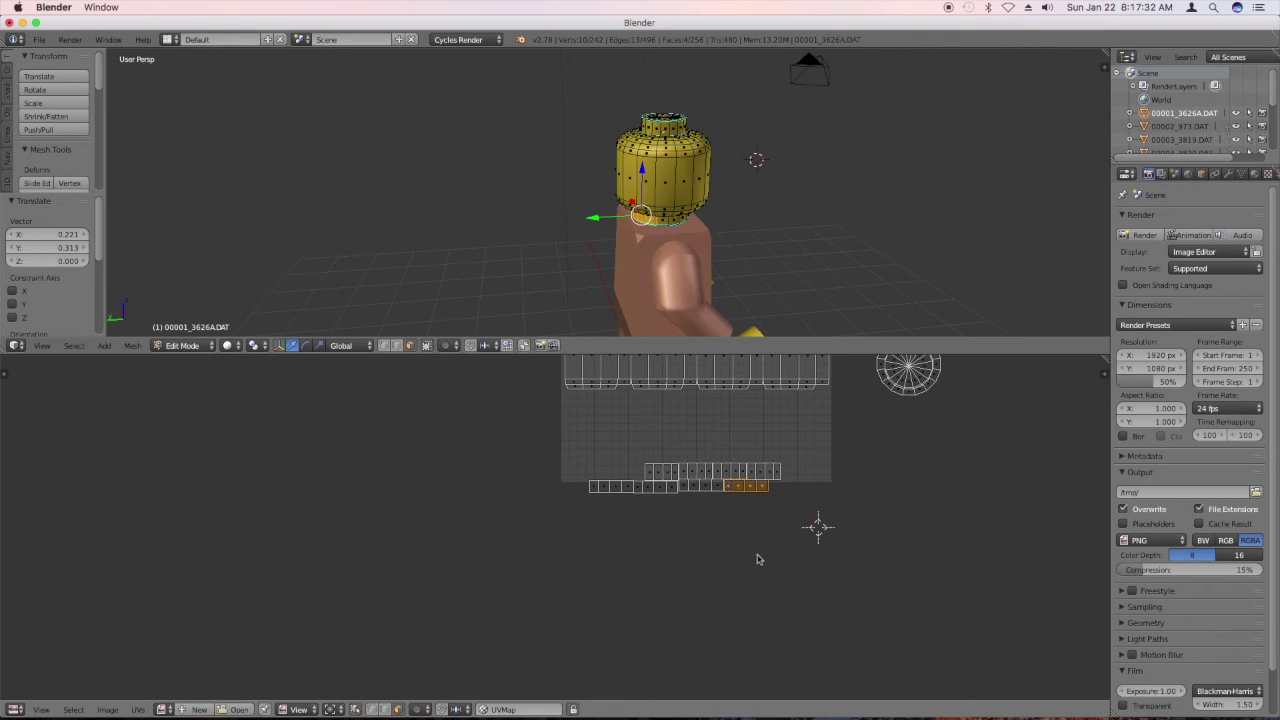
Select the whole 16-face stud row and move it about -0.098 in X and 0.226 in Y, just below the head wall island.
key(b)
drag(774, 562, 564, 490)
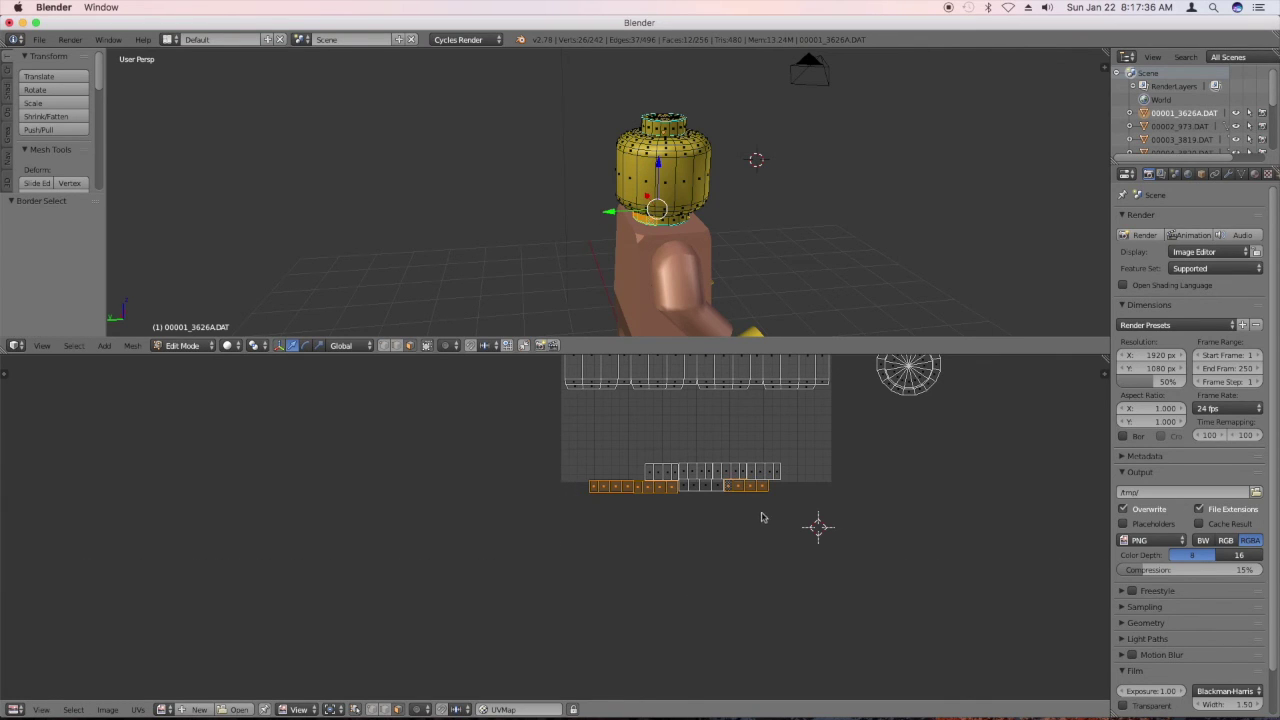
key(a)
key(b)
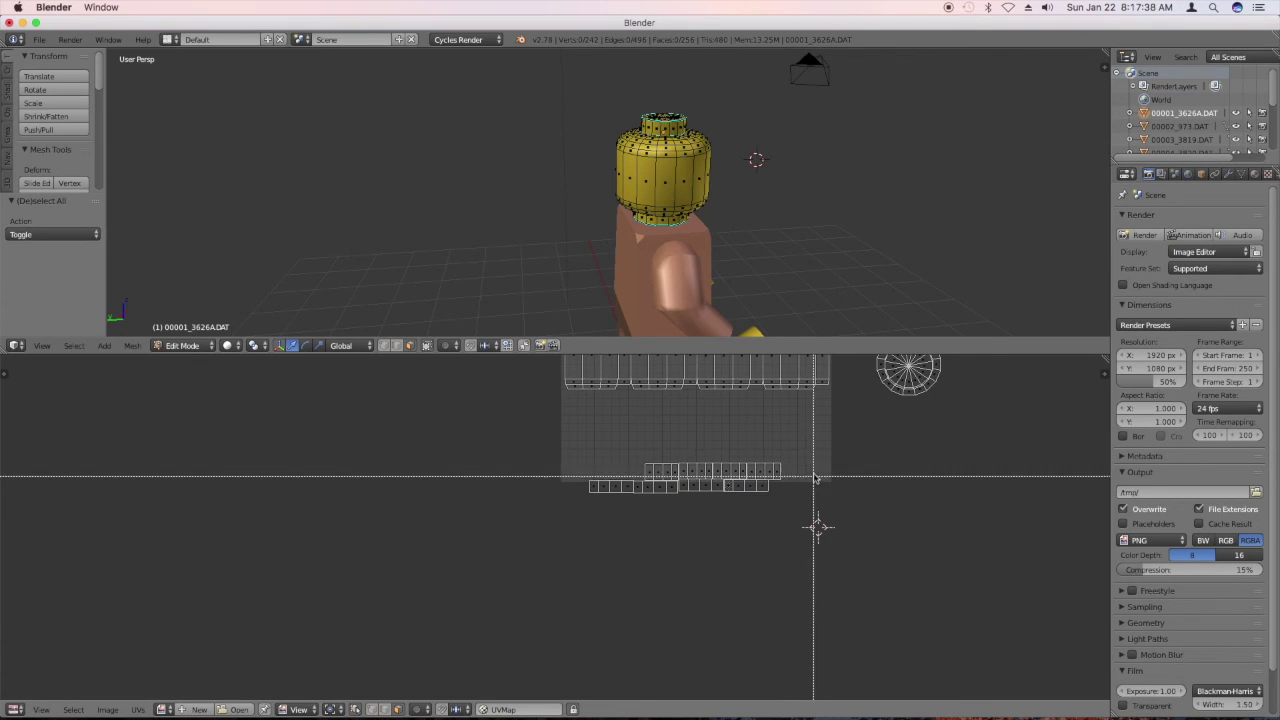
drag(816, 478, 548, 454)
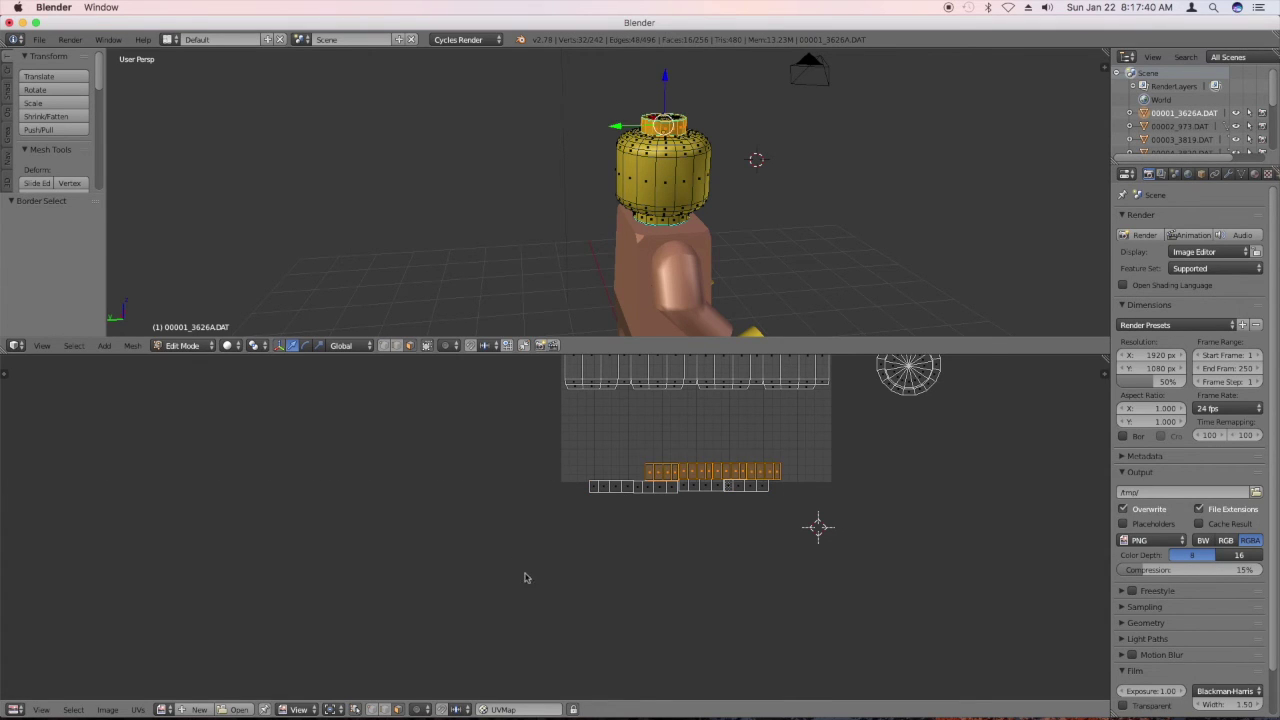
key(g)
click(537, 460)
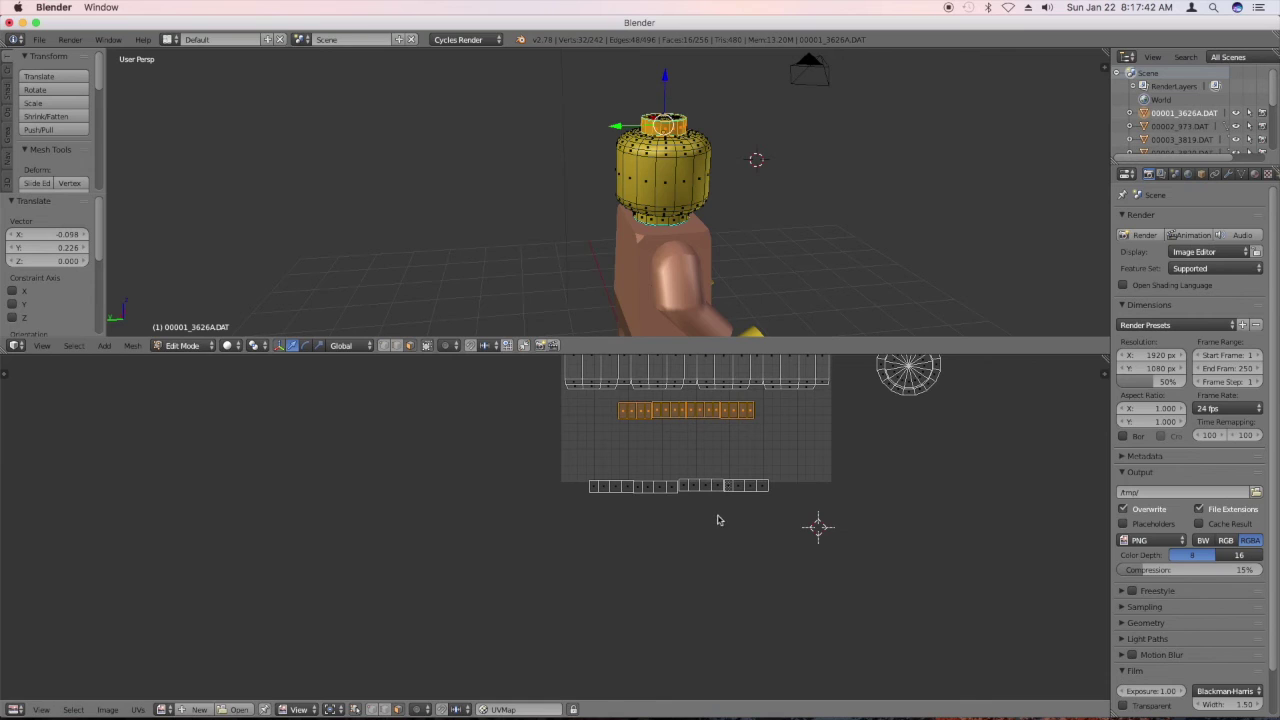
Select the whole 16-face neck row and move it about 0.062 in X and 0.138 in Y, inside the texture area.
key(a)
key(b)
drag(780, 566, 566, 471)
key(g)
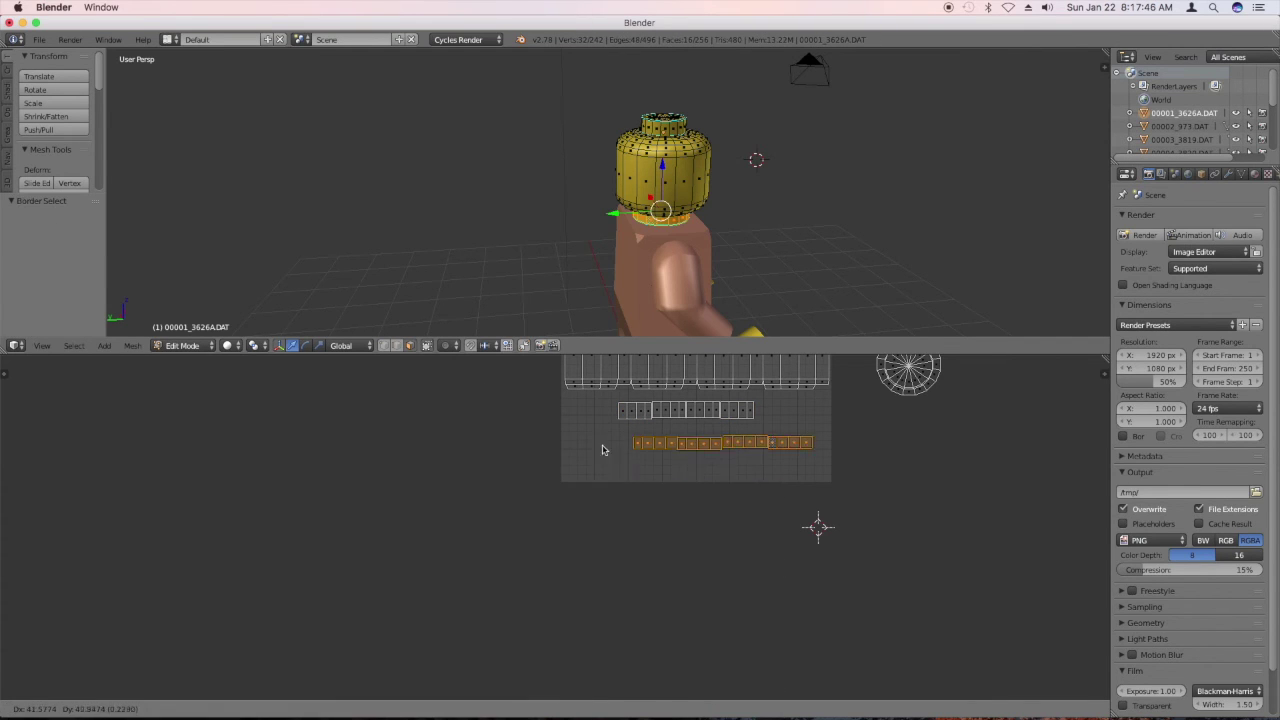
click(575, 457)
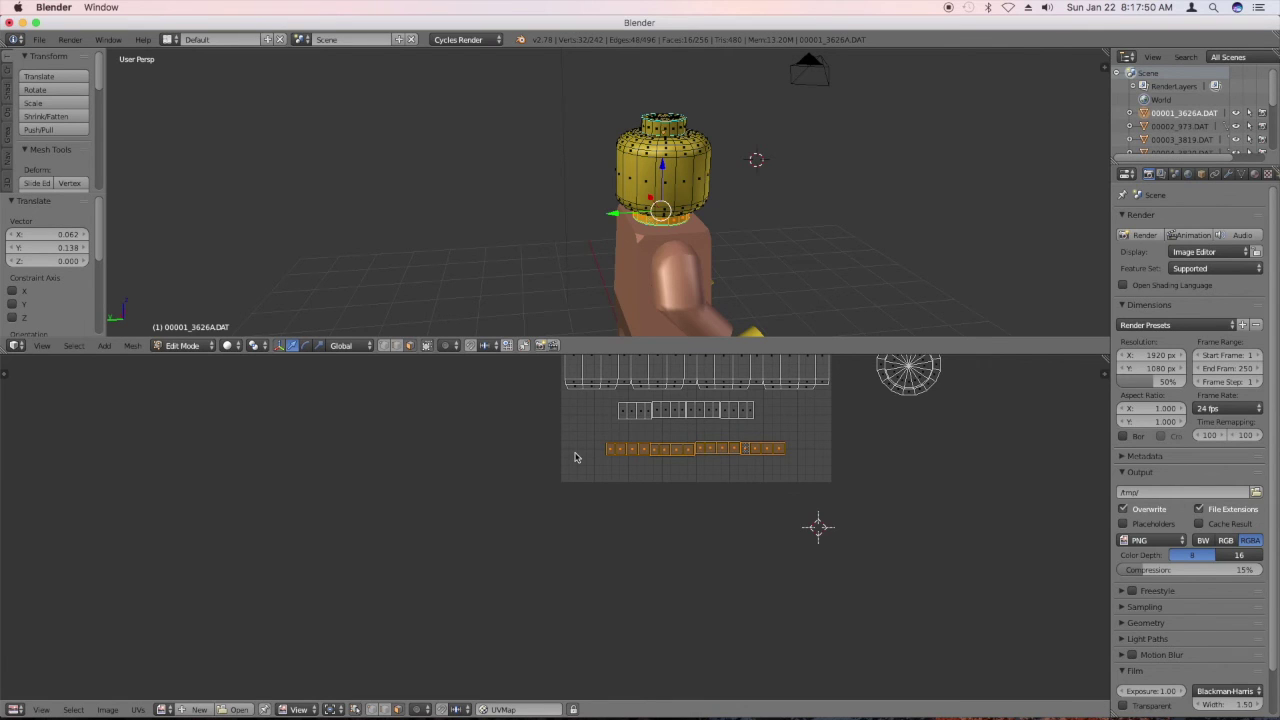
Rotate the neck row 180° and check its middle faces against the neck on the head.
text(r180)
key(Return)
middle_drag(873, 120, 690, 215)
right_click(685, 226)
right_click(676, 222)
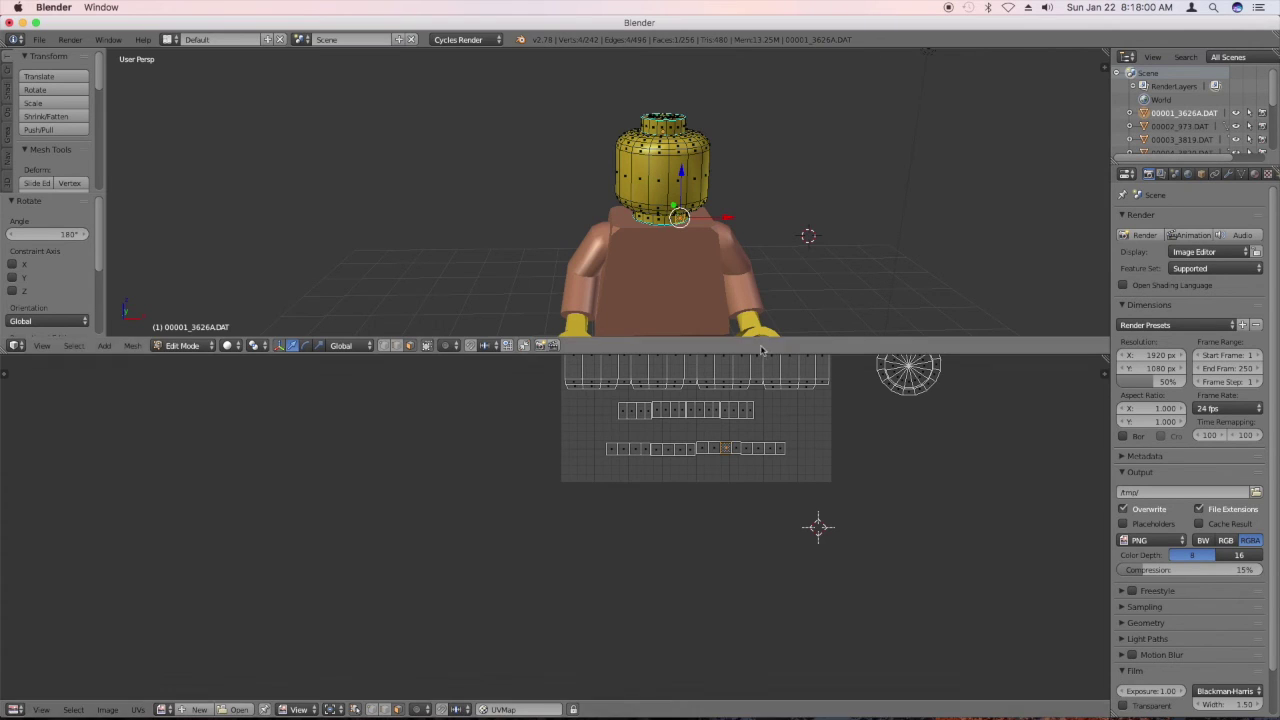
right_click(703, 449)
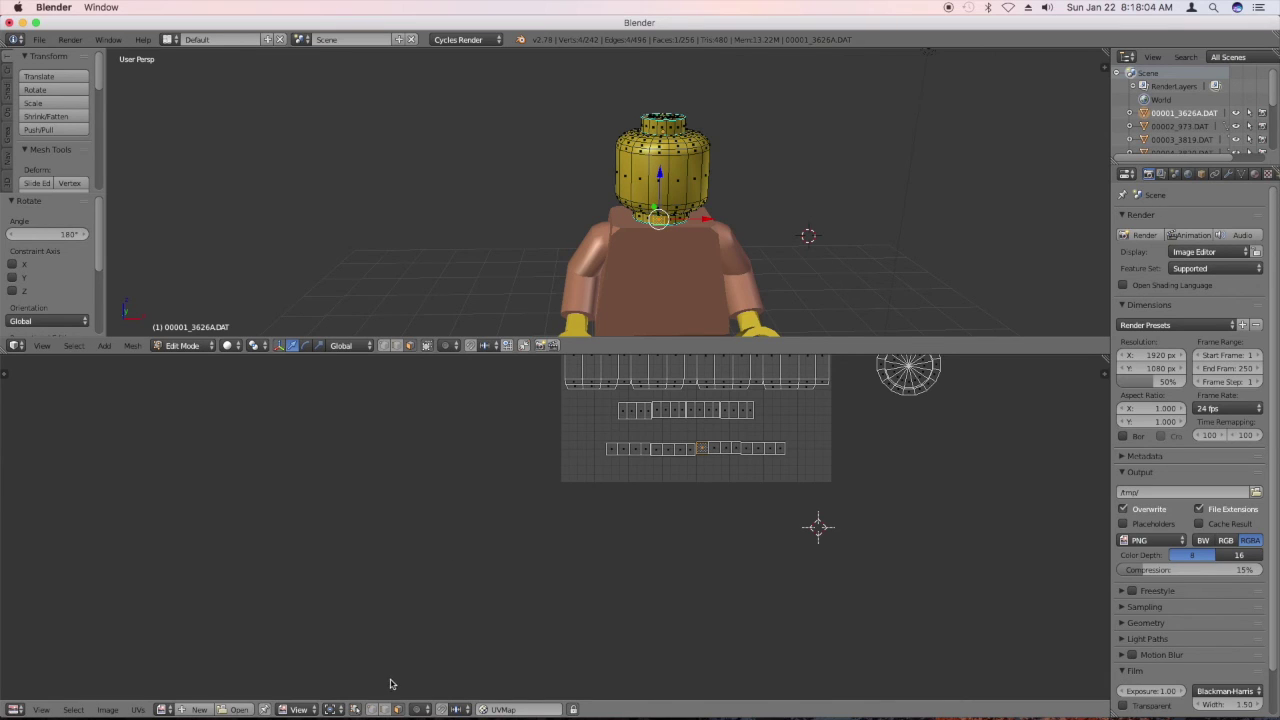
Turn off selection sync between the UV and 3D views and select all of the head's faces.
click(371, 709)
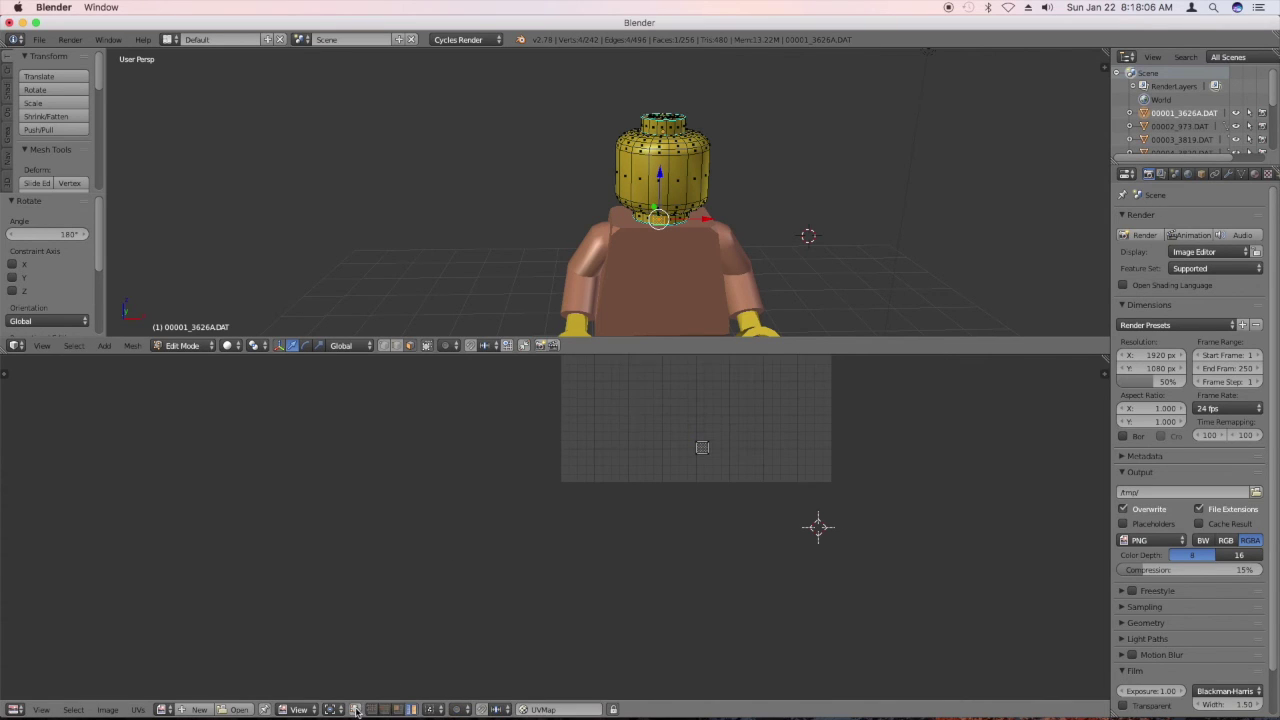
key(a)
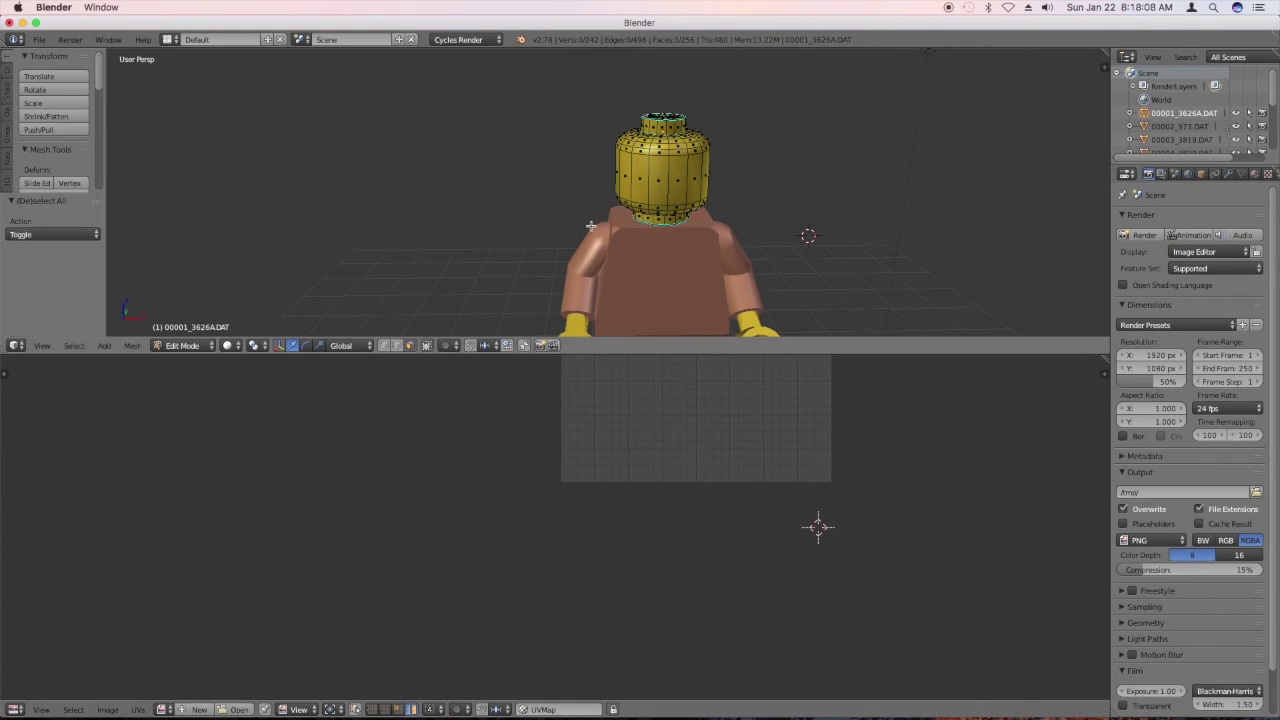
key(a)
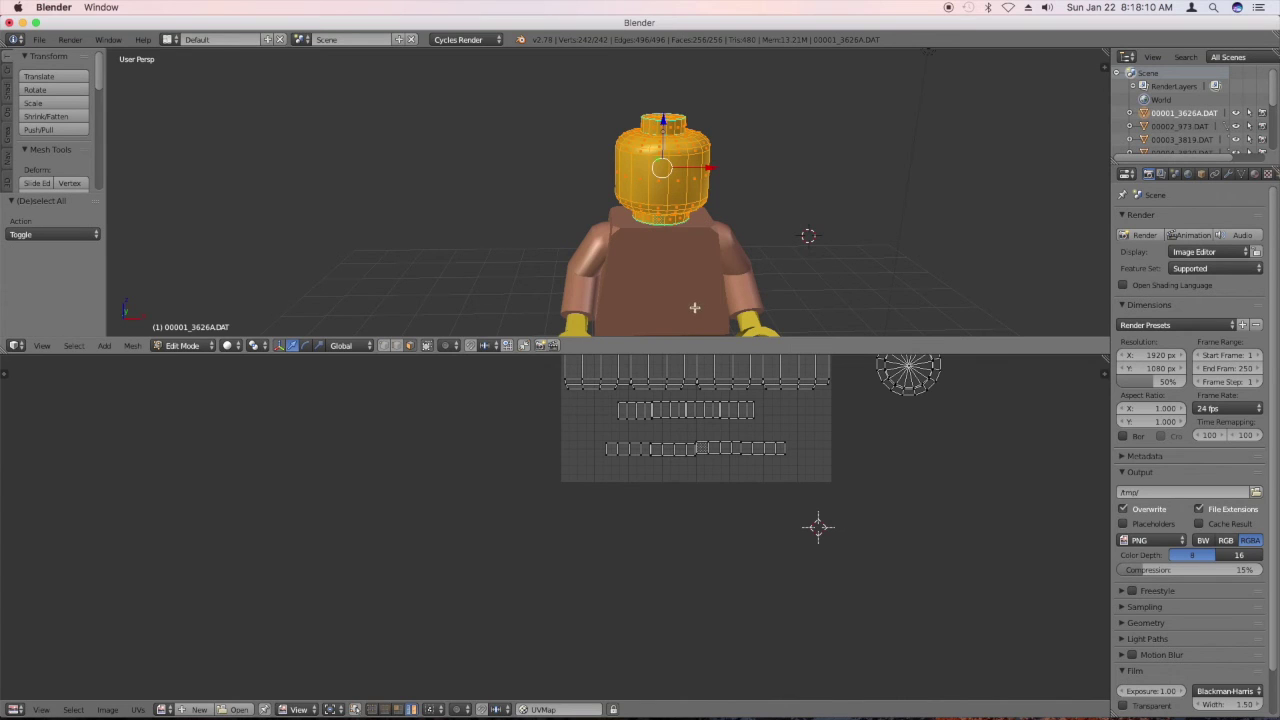
Close the stud row's gaps by moving its third strip about -0.003 in X and its fourth strip about -0.008 in X.
scroll(700, 447, up, 2)
right_click(690, 395)
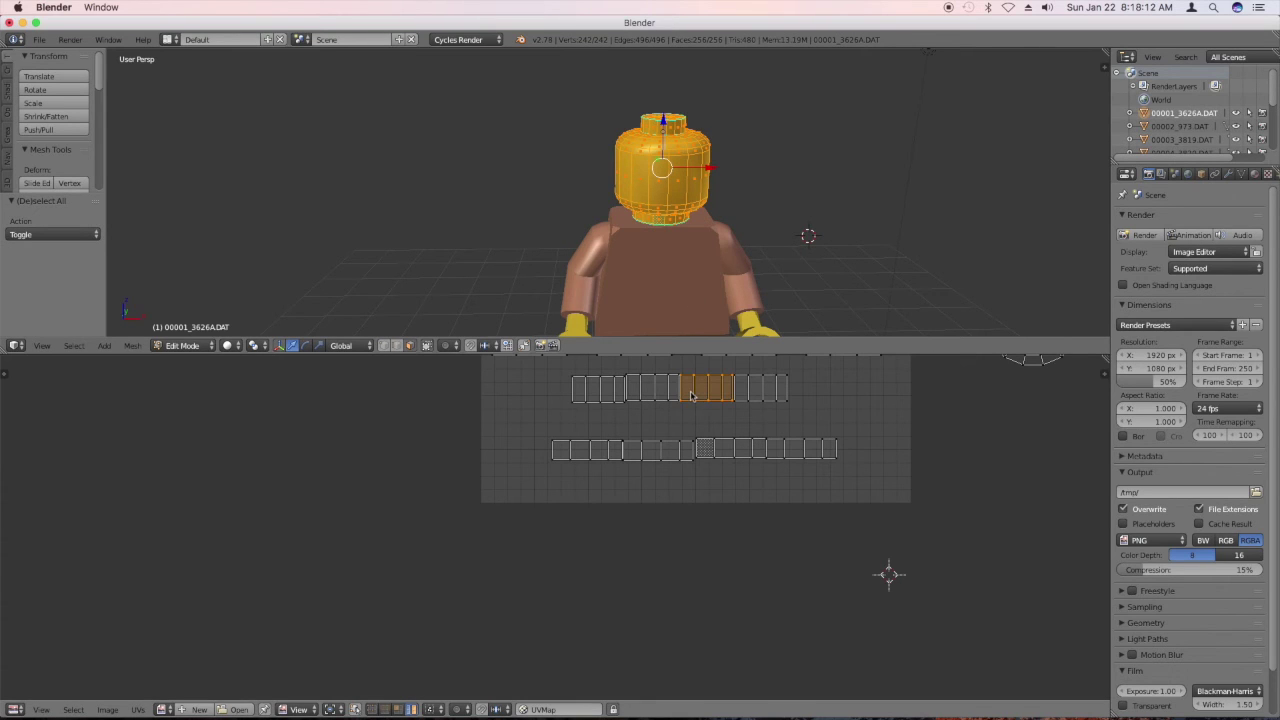
key(g)
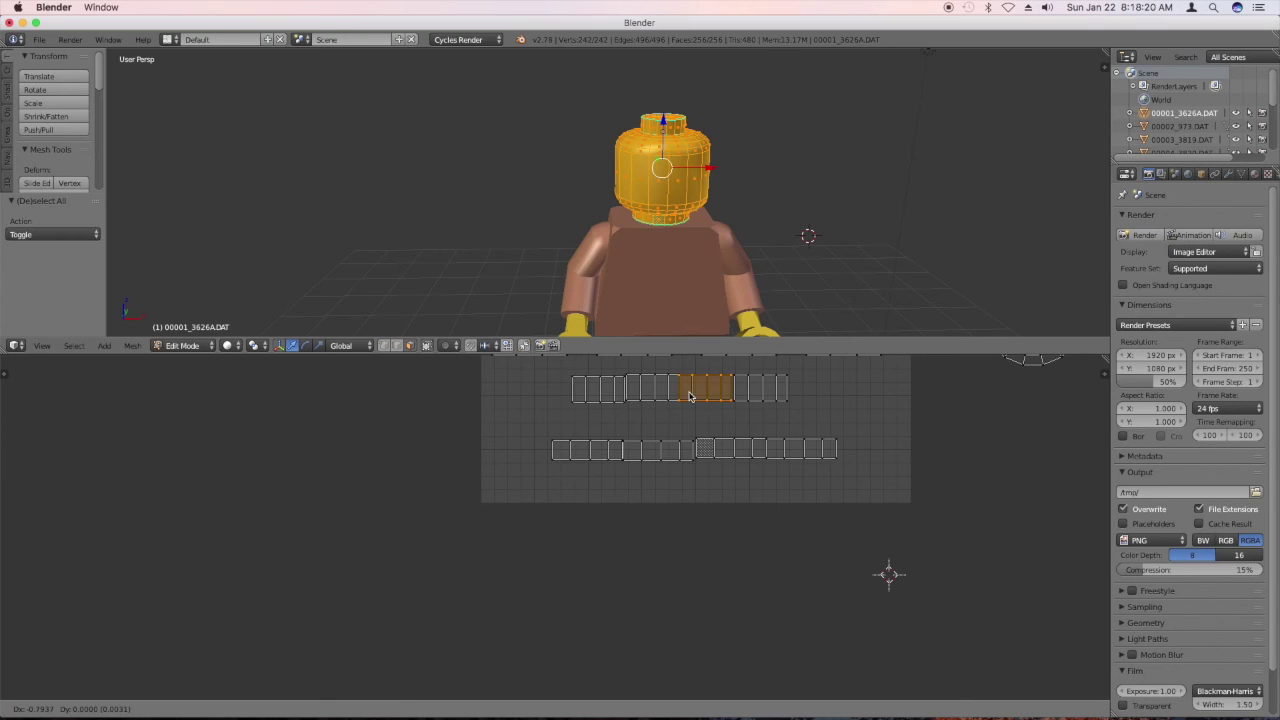
click(689, 395)
scroll(689, 394, up, 3)
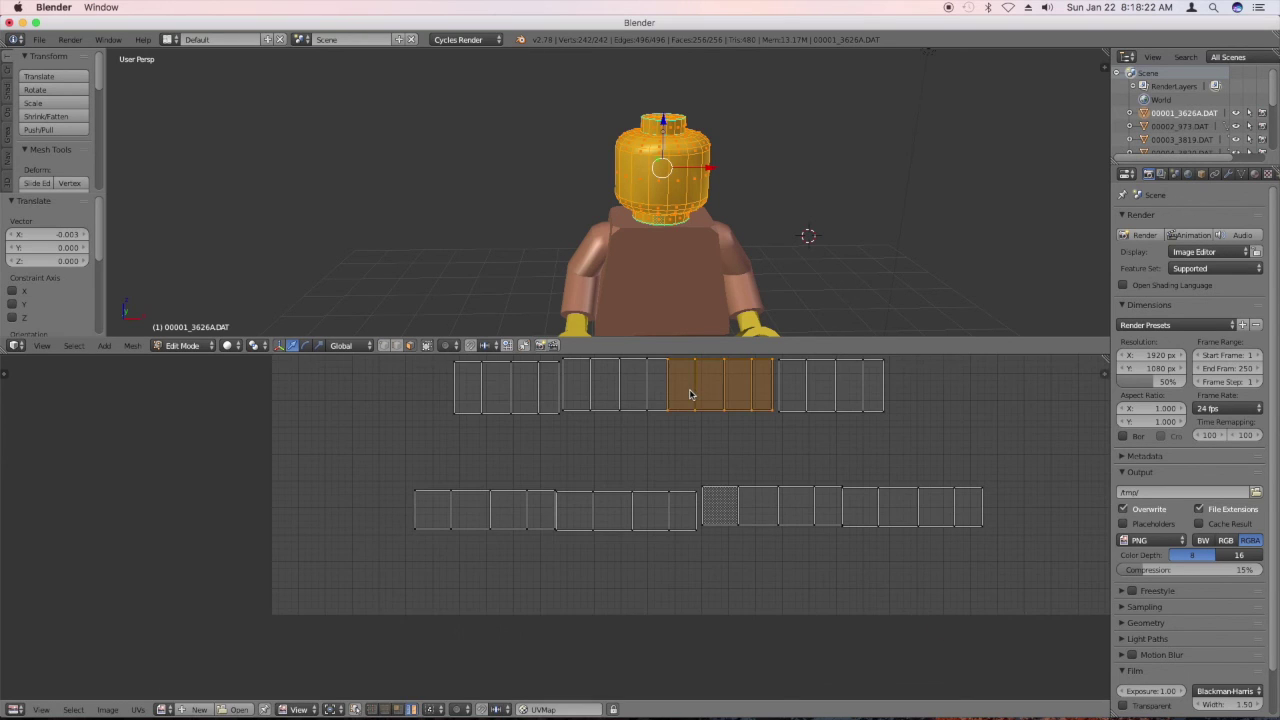
key(g)
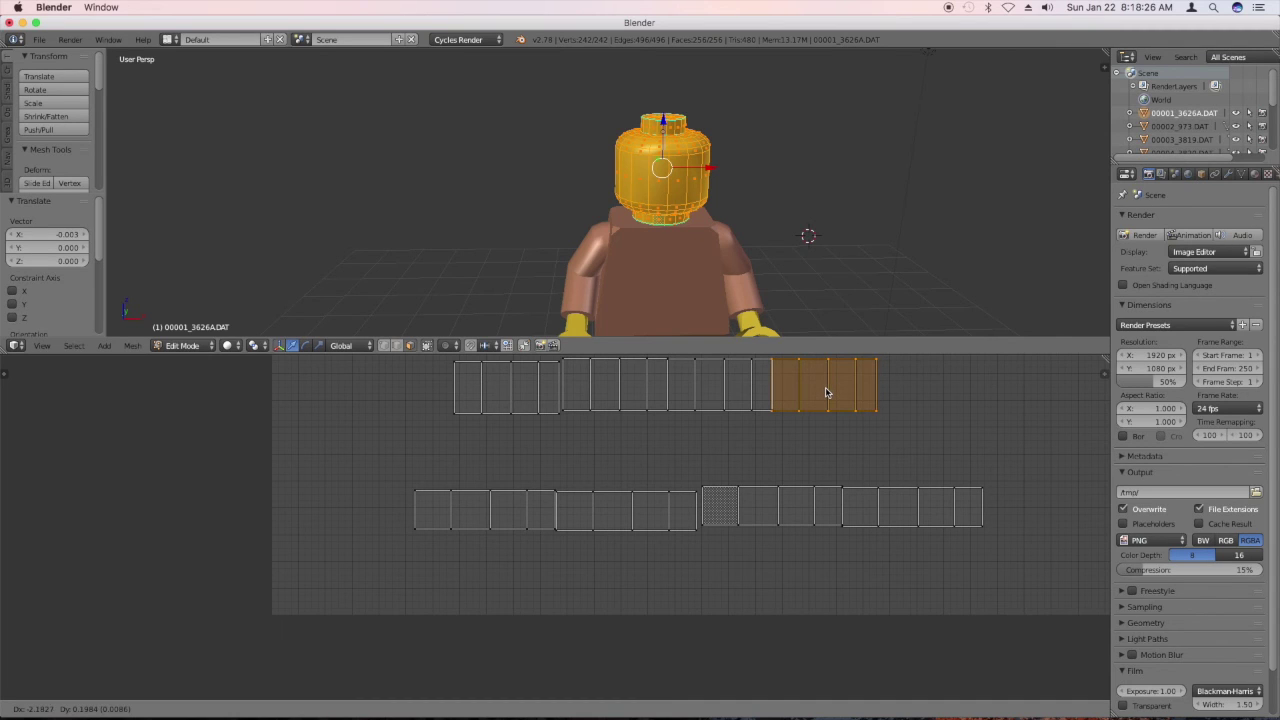
click(826, 390)
Move the stud row's first strip about 0.005 in X and 0.004 in Y, flush with the second strip.
right_click(532, 393)
key(g)
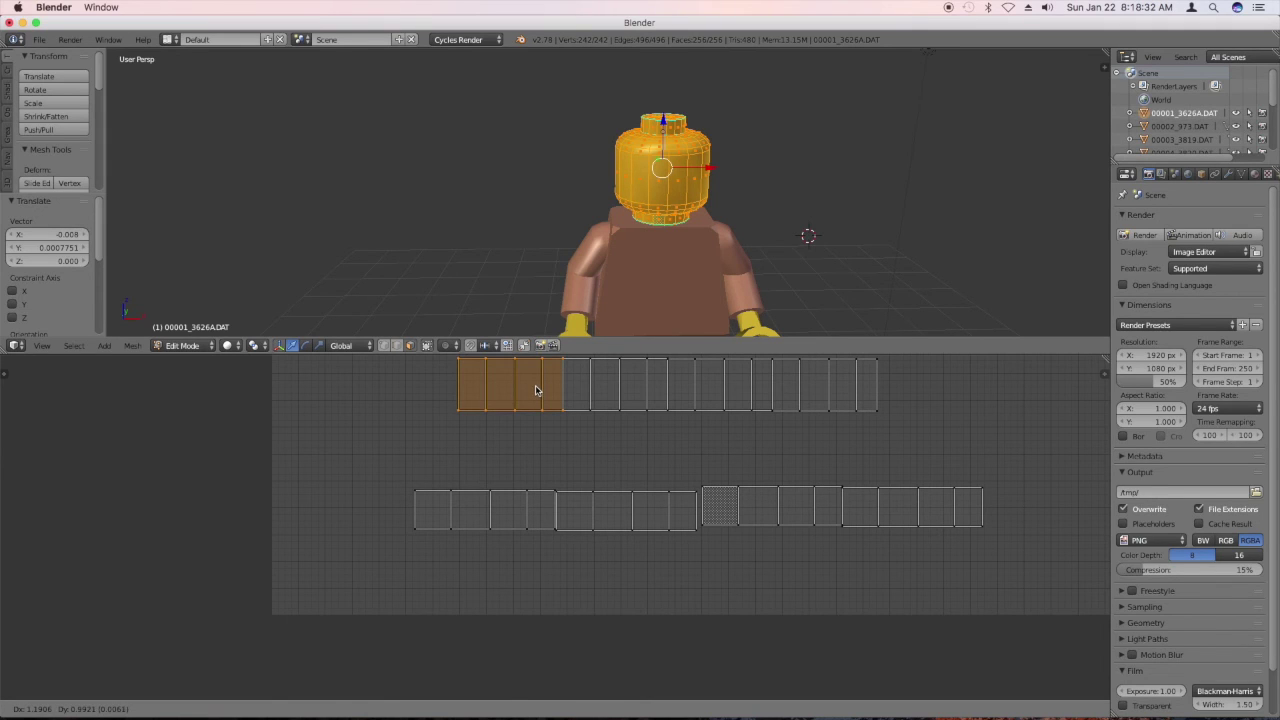
click(535, 390)
Move the neck row's second strip about 0.007 in X and 0.006 in Y, and its first strip about 0.009 in X and 0.005 in Y.
right_click(694, 514)
key(g)
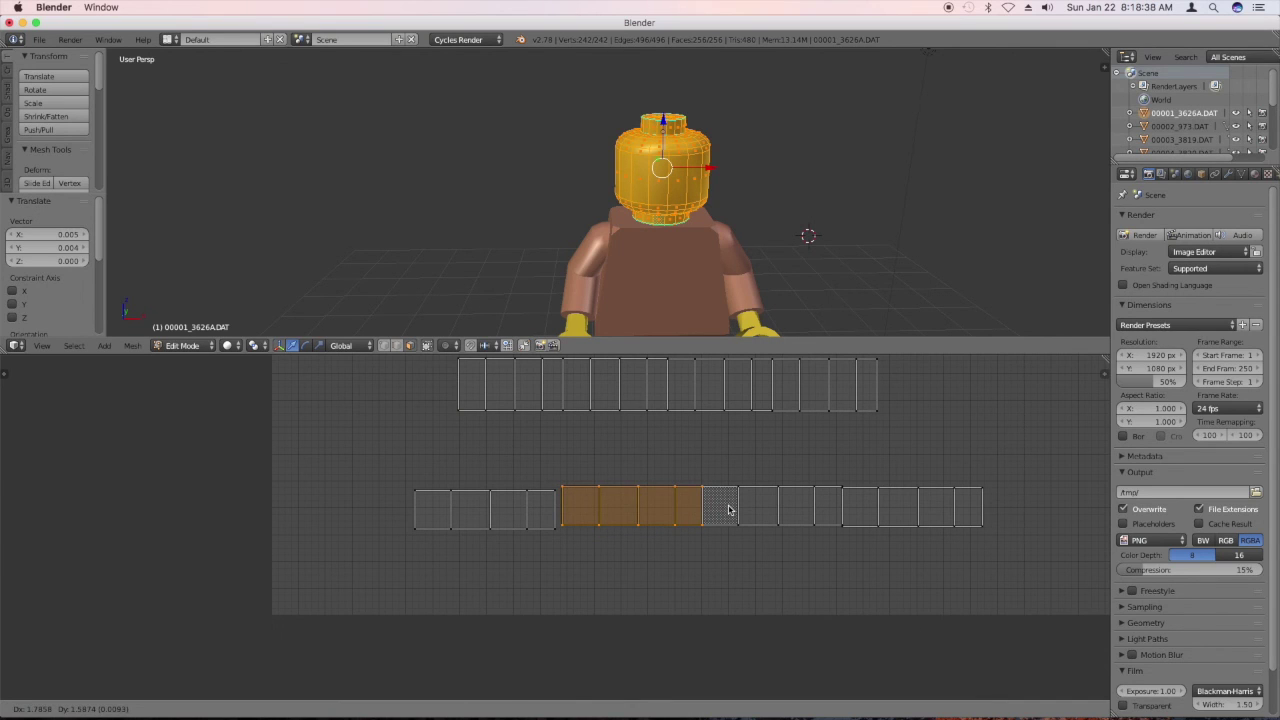
click(728, 510)
right_click(476, 514)
key(g)
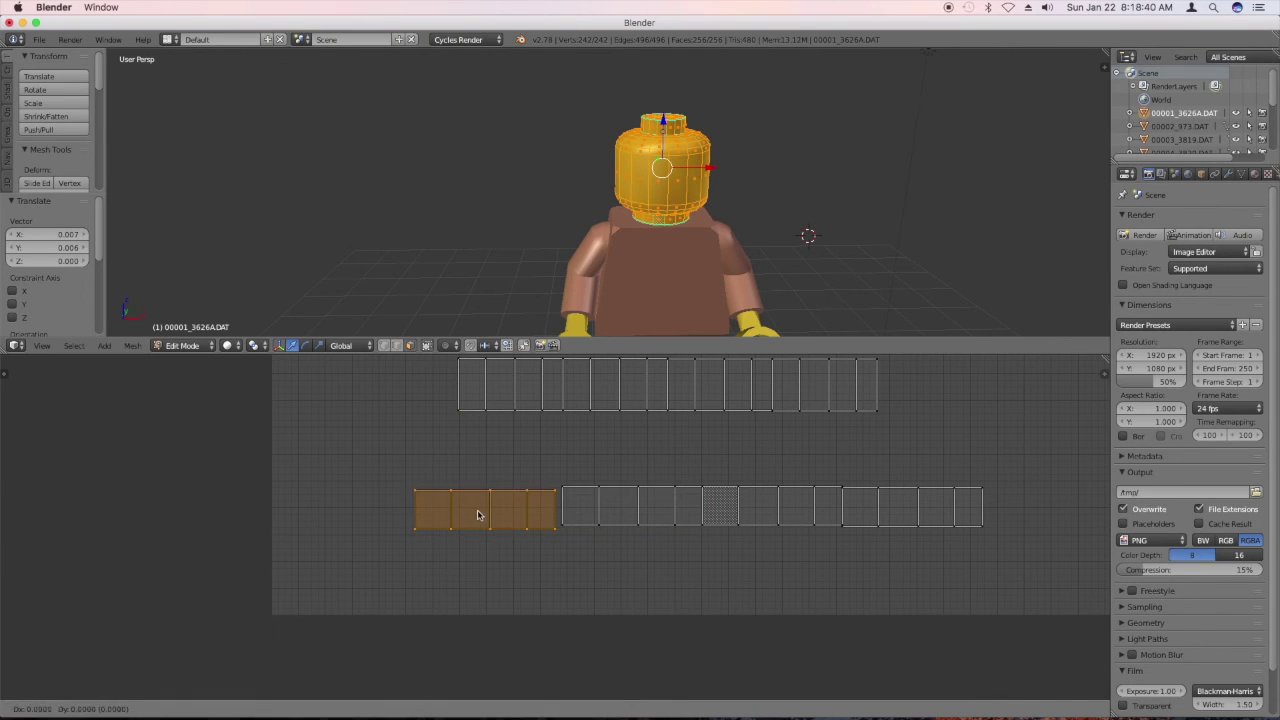
click(483, 511)
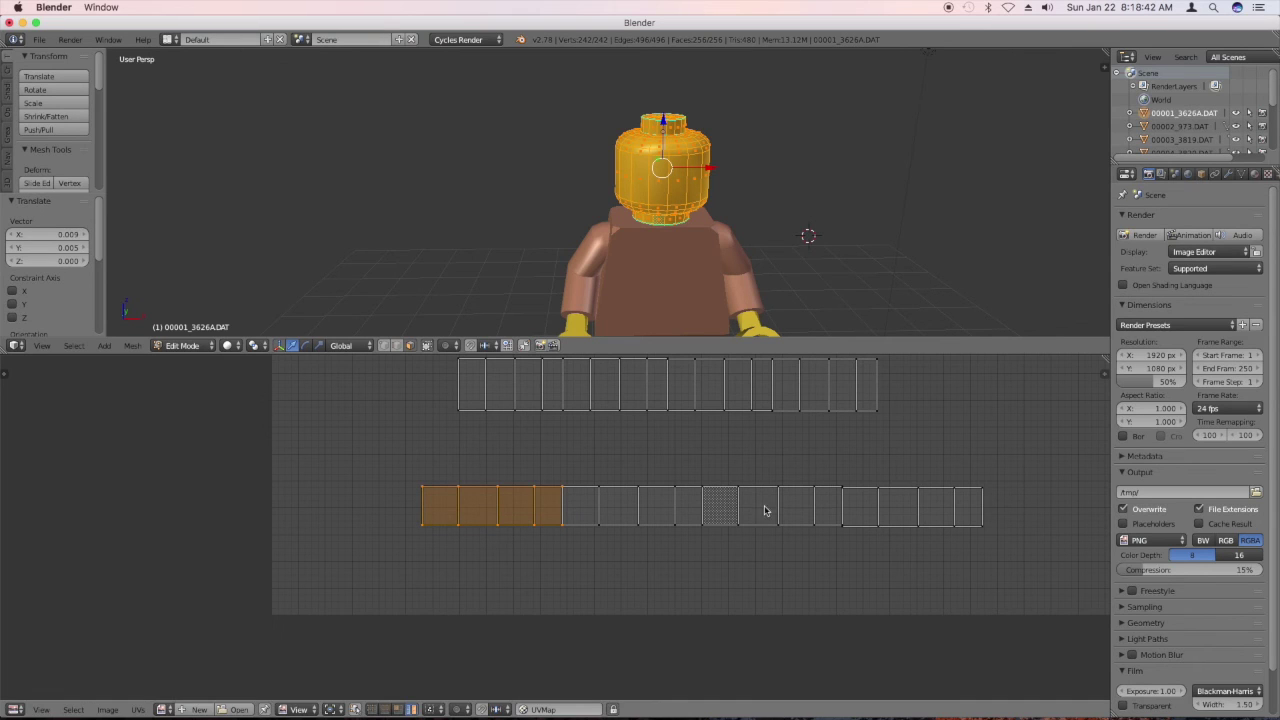
Move the neck row's fourth strip about 0.002 in Y and its third strip about 0.0004 in X.
right_click(883, 497)
key(g)
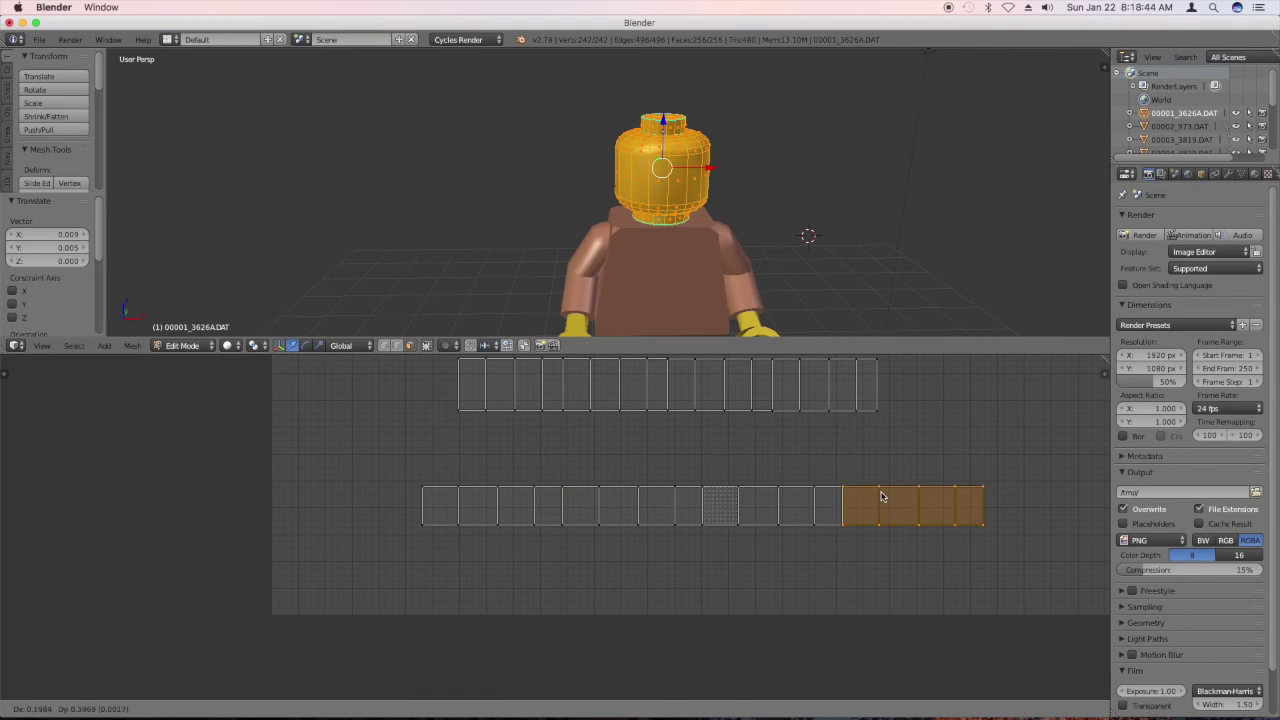
click(880, 495)
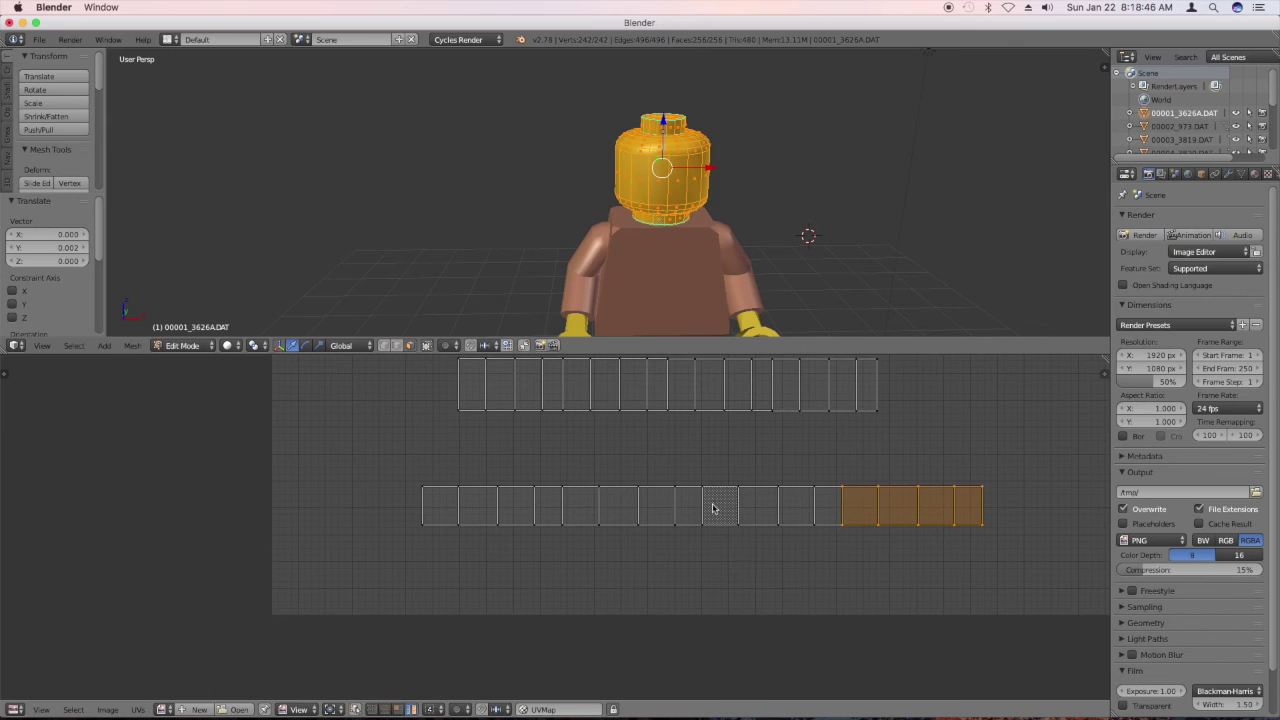
scroll(712, 509, up, 3)
key(ctrl+z)
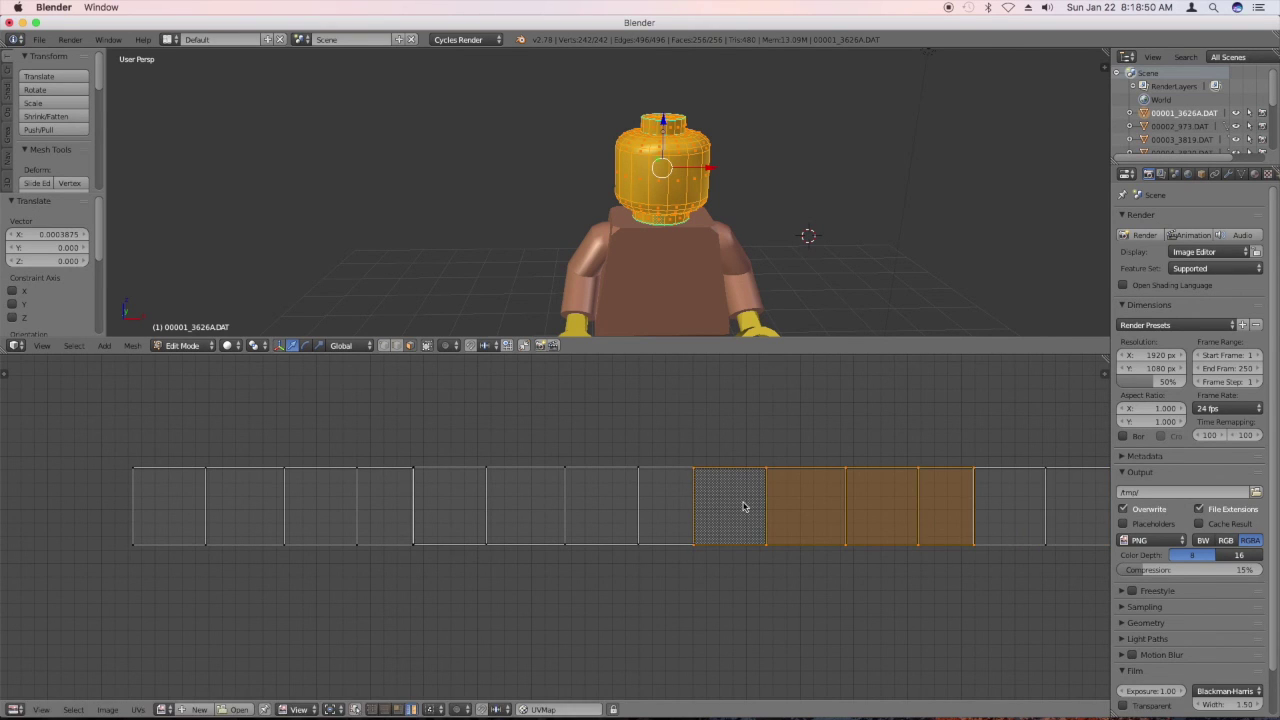
Nudge the neck row's first strip about 0.0004 in X and Y, and its fourth strip about 0.0004 in X.
right_click(398, 505)
key(g)
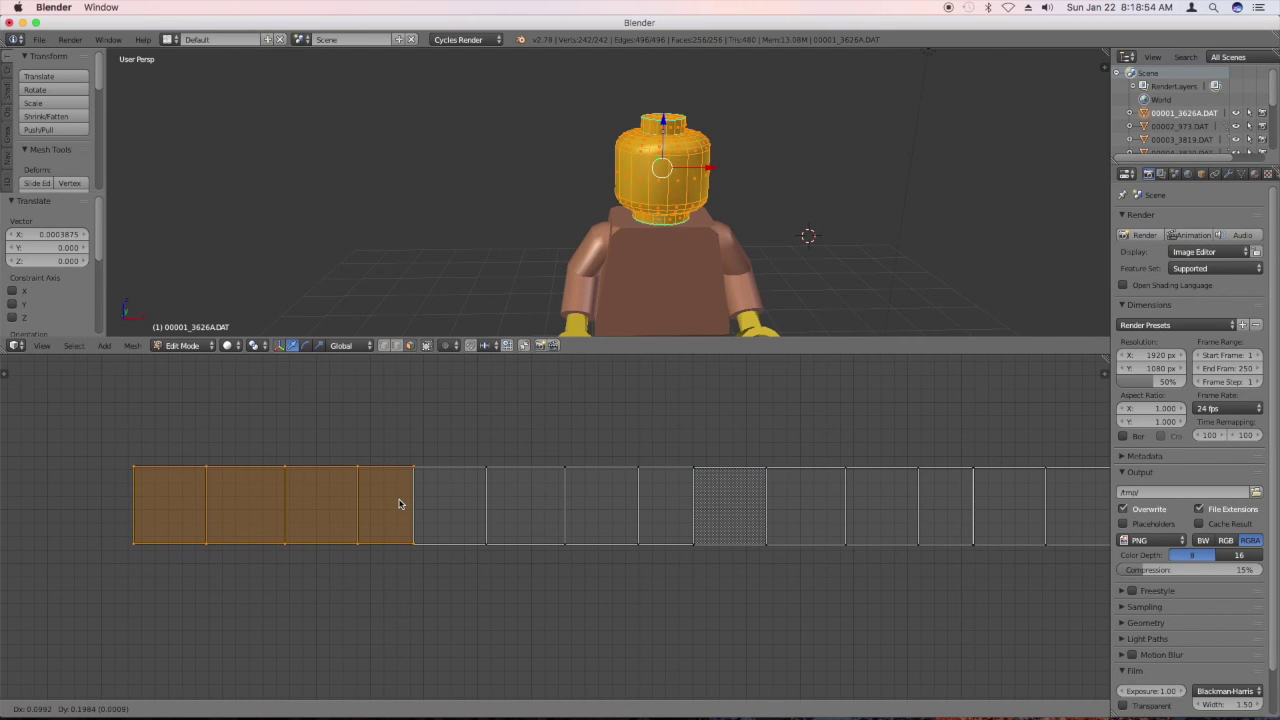
click(400, 505)
right_click(1050, 509)
key(g)
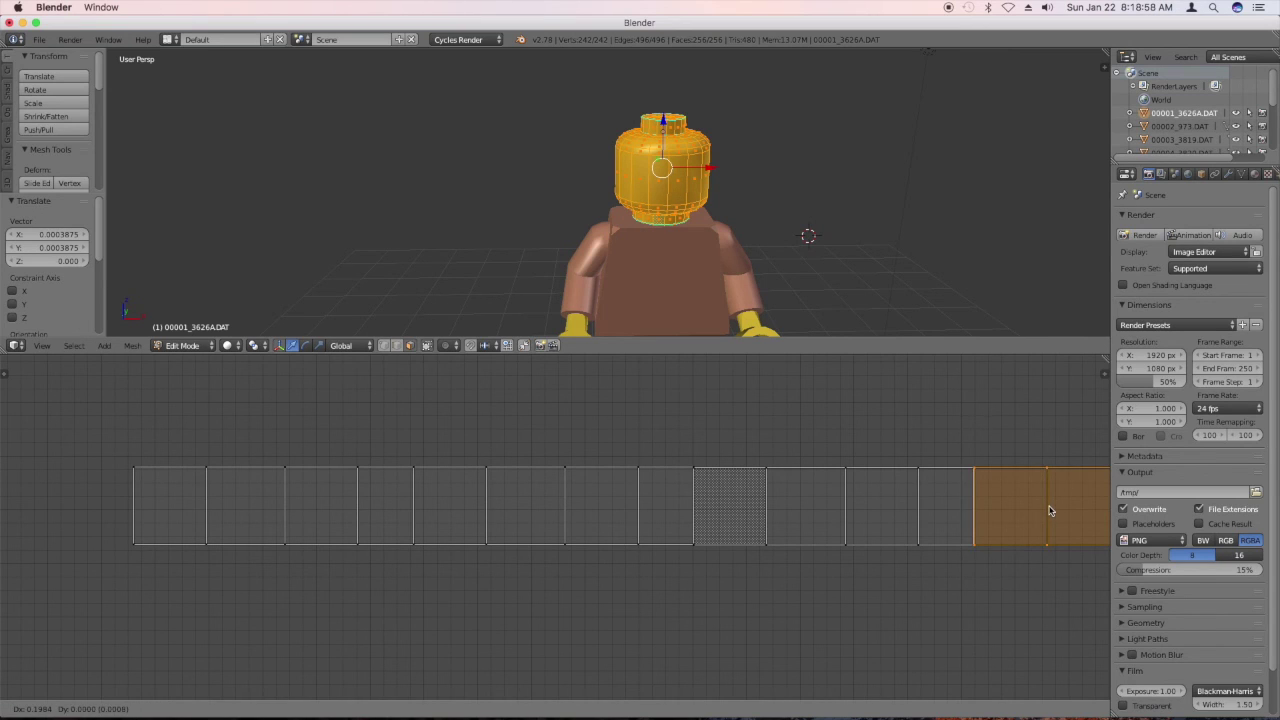
click(1048, 505)
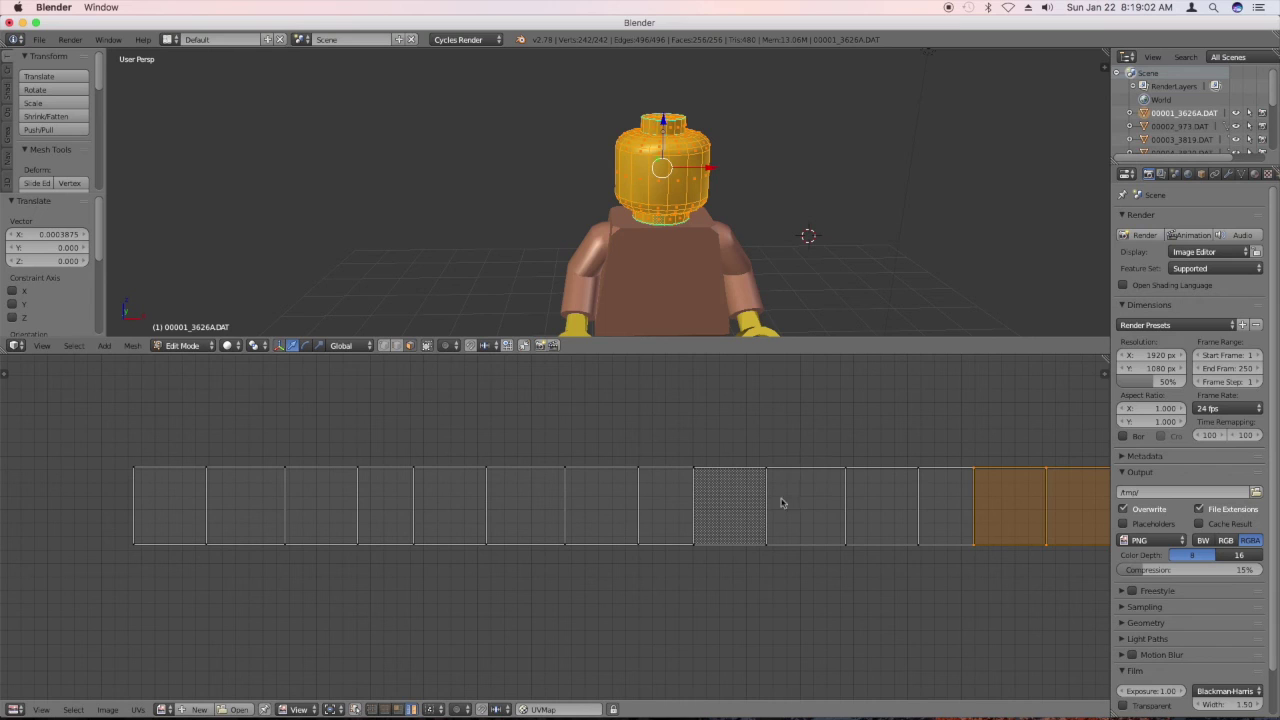
Fine-tune the vertical alignment of the neck row's adjoining strips with a nudge of about 0.0004 in Y.
key(l)
key(g)
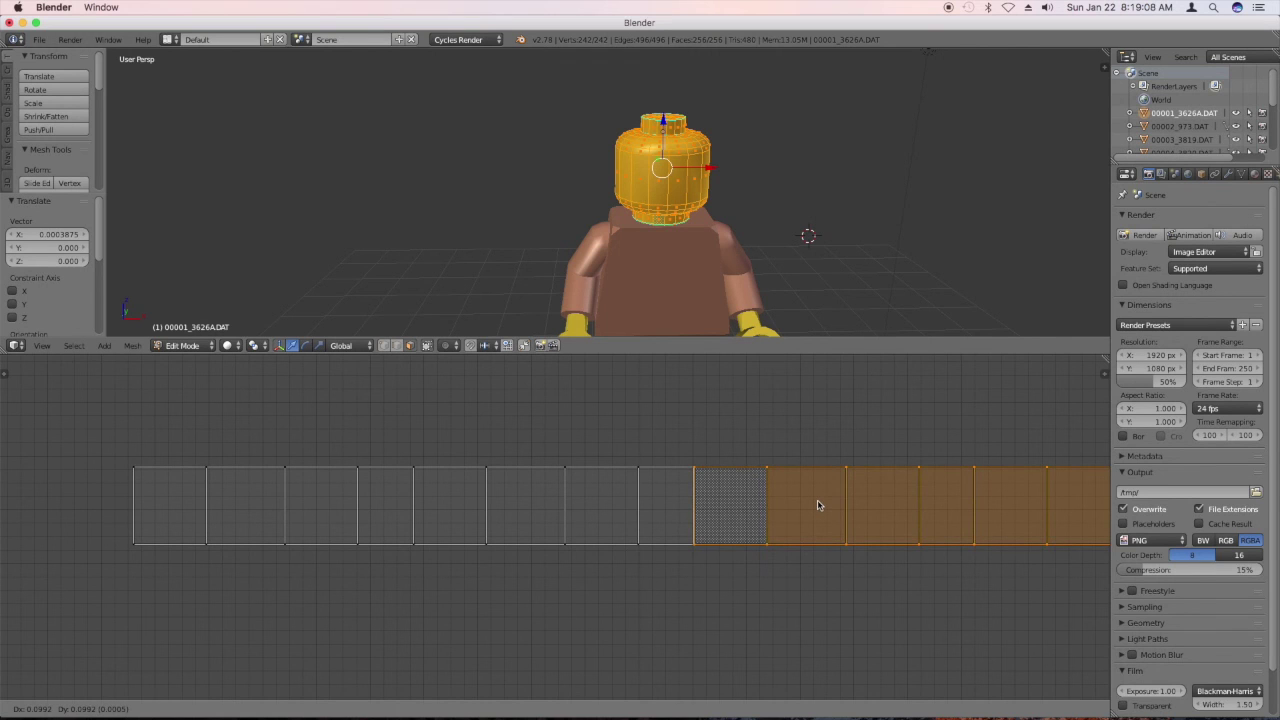
click(817, 506)
right_click(668, 464)
Move the stud row's second strip about -0.0004 in X and -0.0008 in Y, level with the third strip.
scroll(668, 464, up, 2)
scroll(669, 463, down, 2)
middle_drag(669, 463, 651, 631)
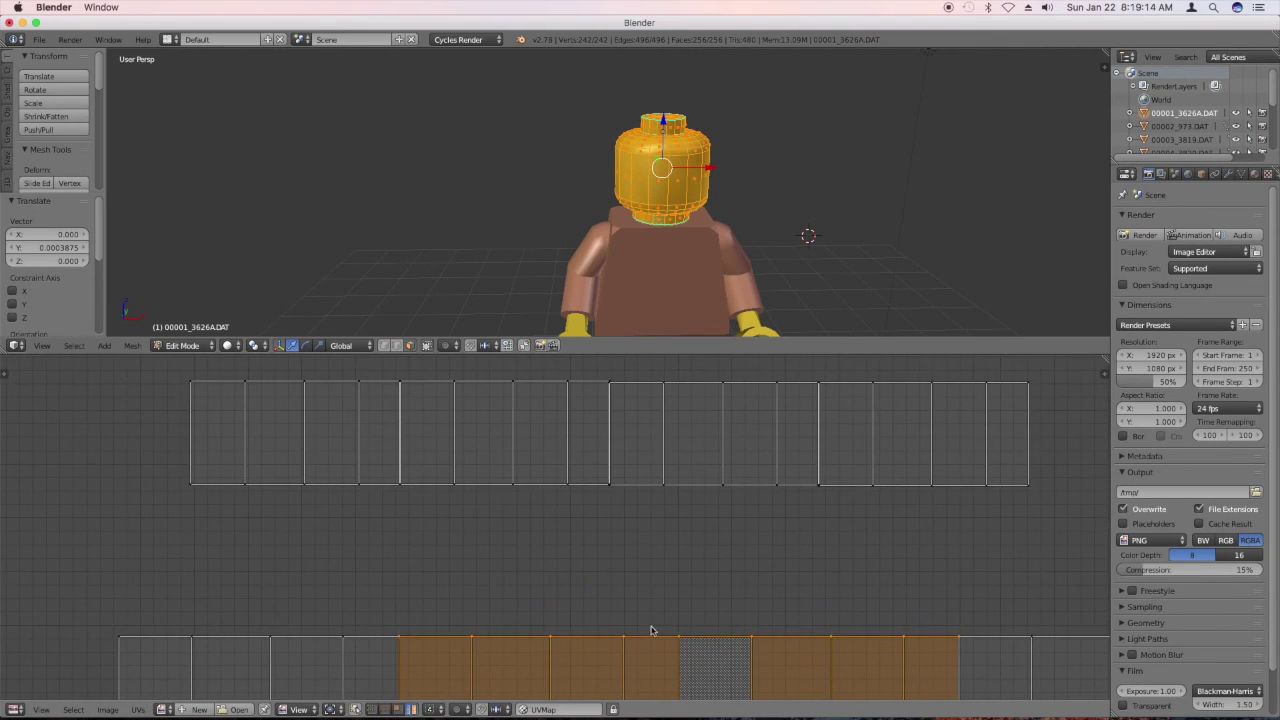
middle_drag(636, 538, 649, 537)
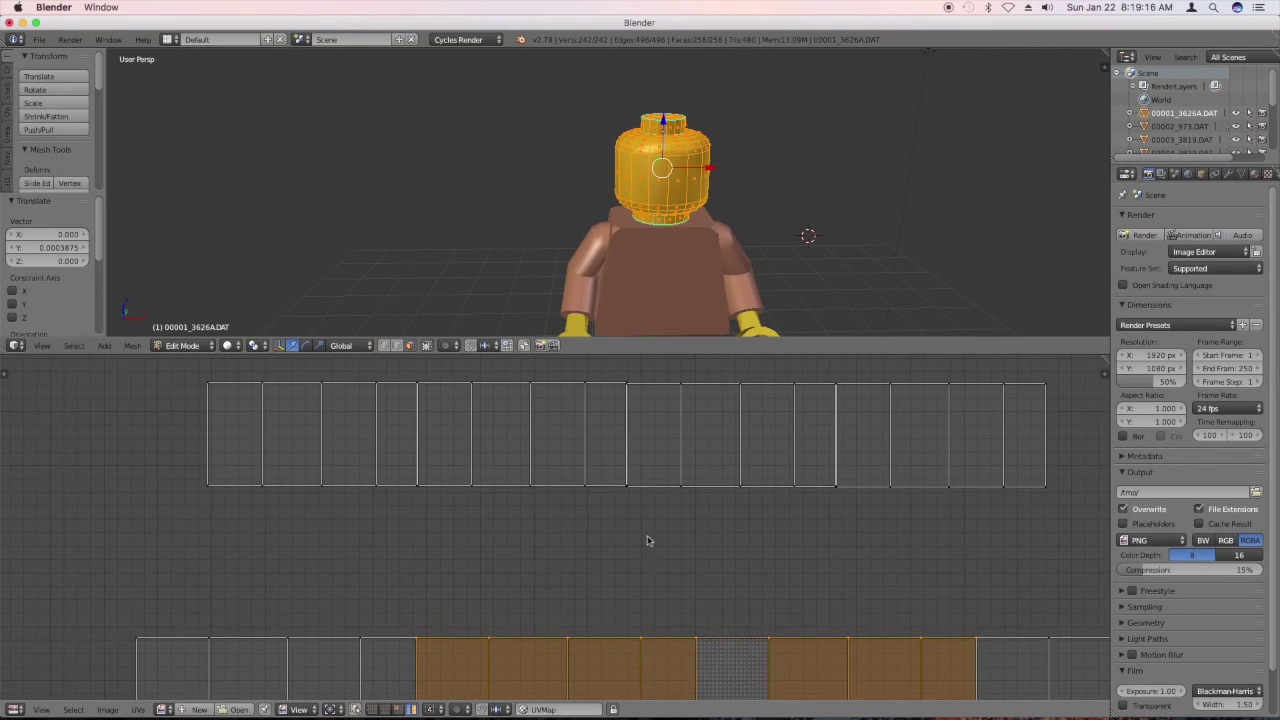
right_click(641, 457)
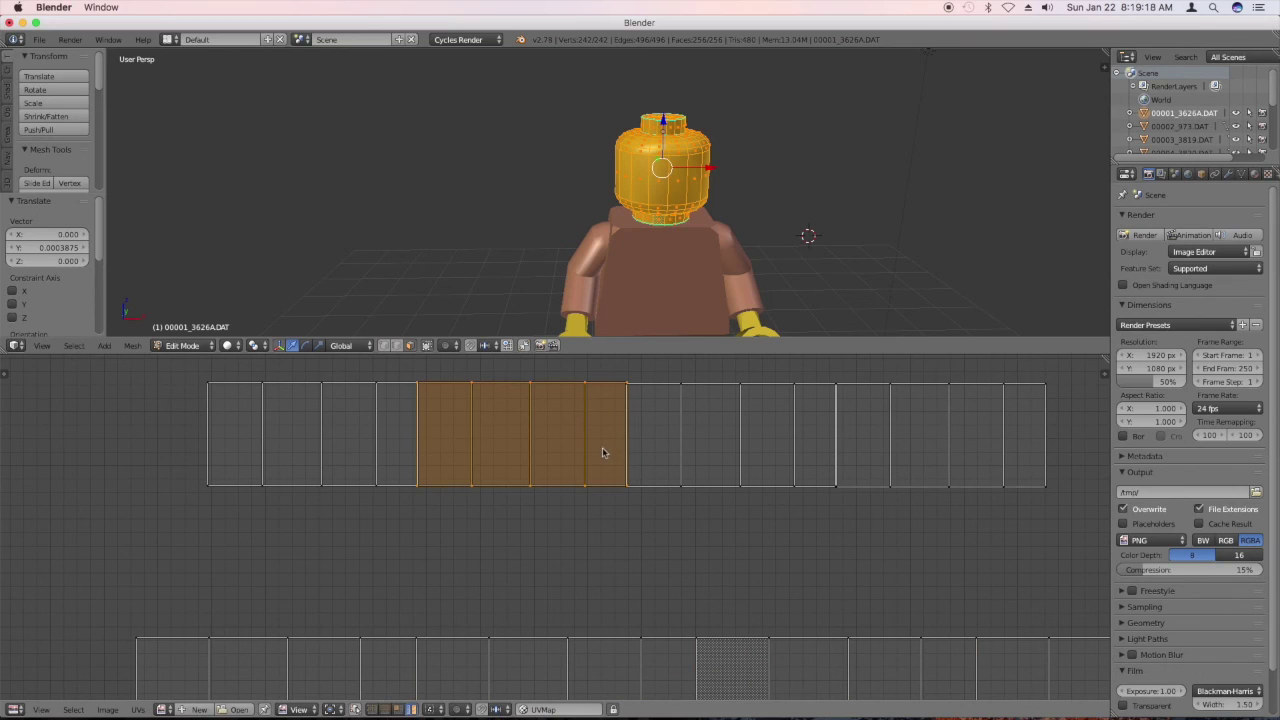
key(g)
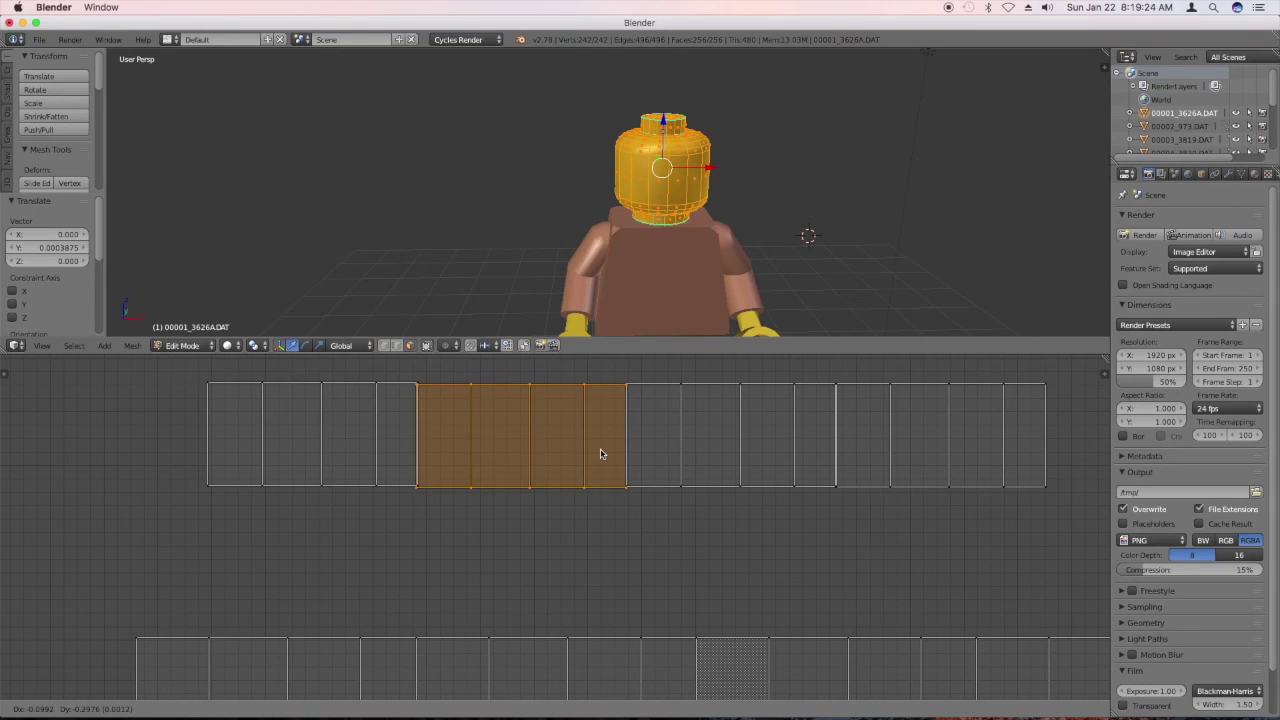
click(601, 454)
Move the stud row's fourth strip about 0.0004 in X and its first strip about -0.0008 in X and Y.
right_click(870, 451)
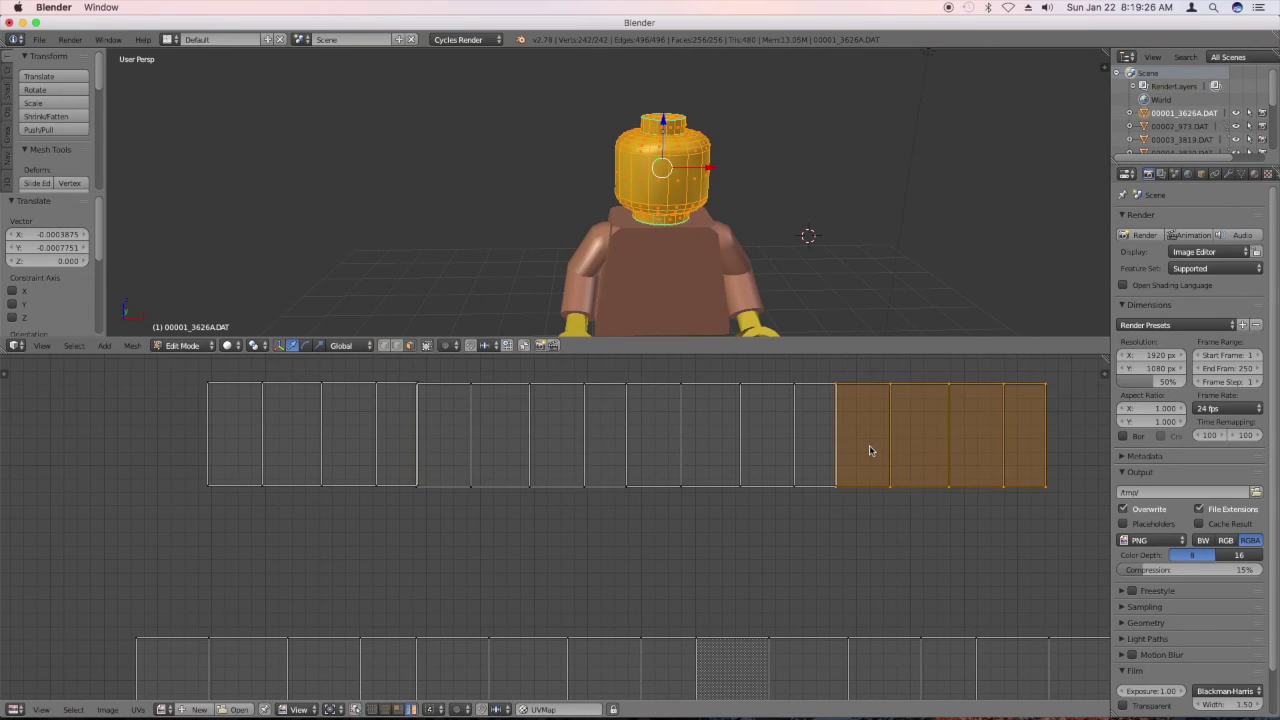
key(g)
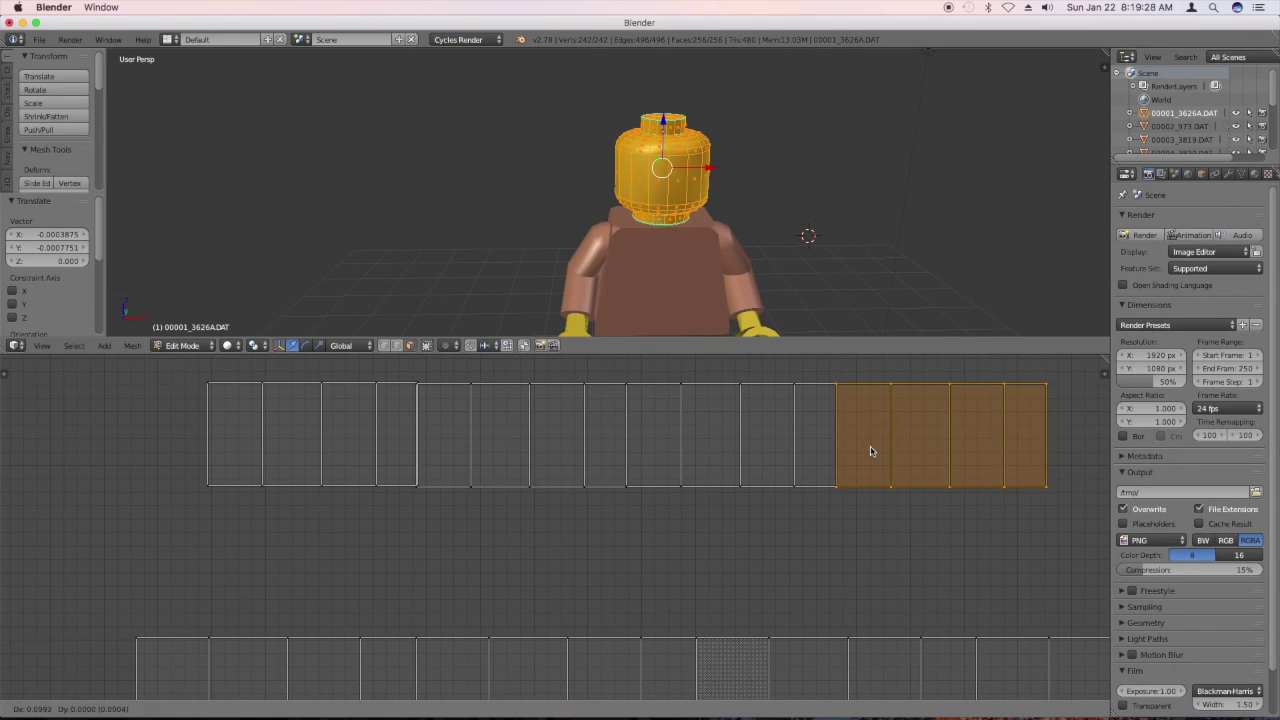
click(870, 451)
right_click(376, 455)
key(g)
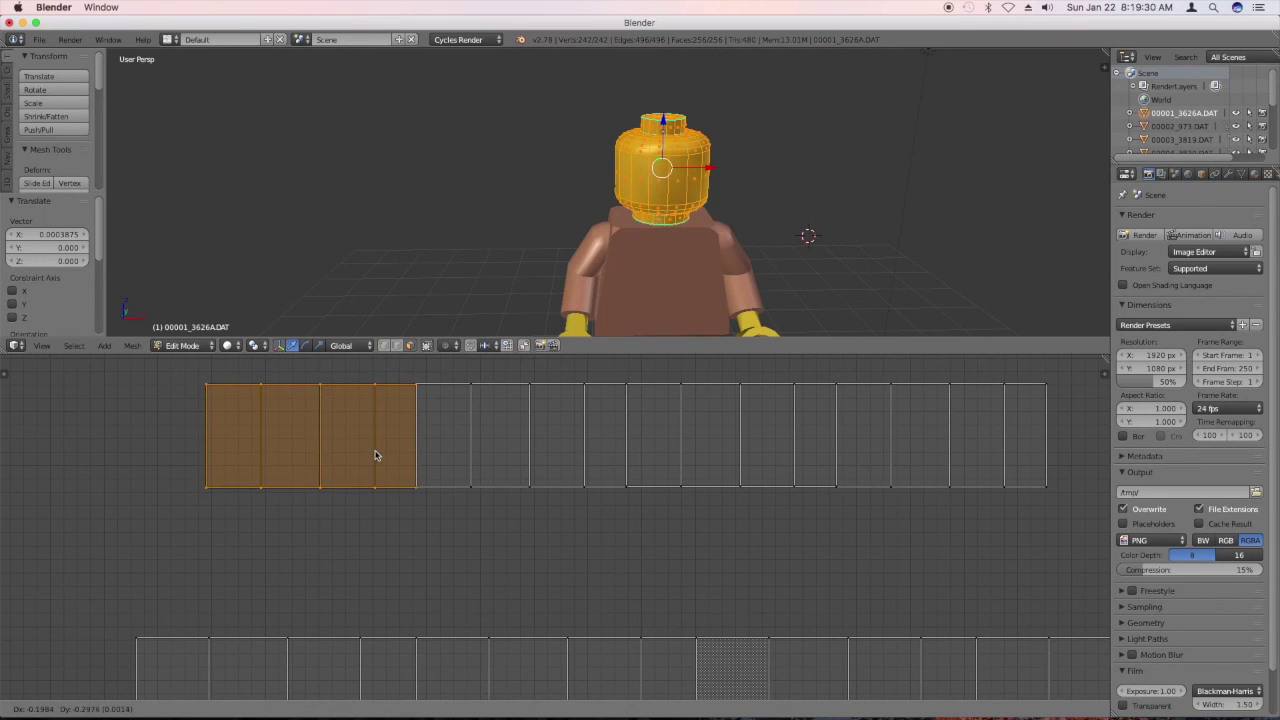
click(376, 455)
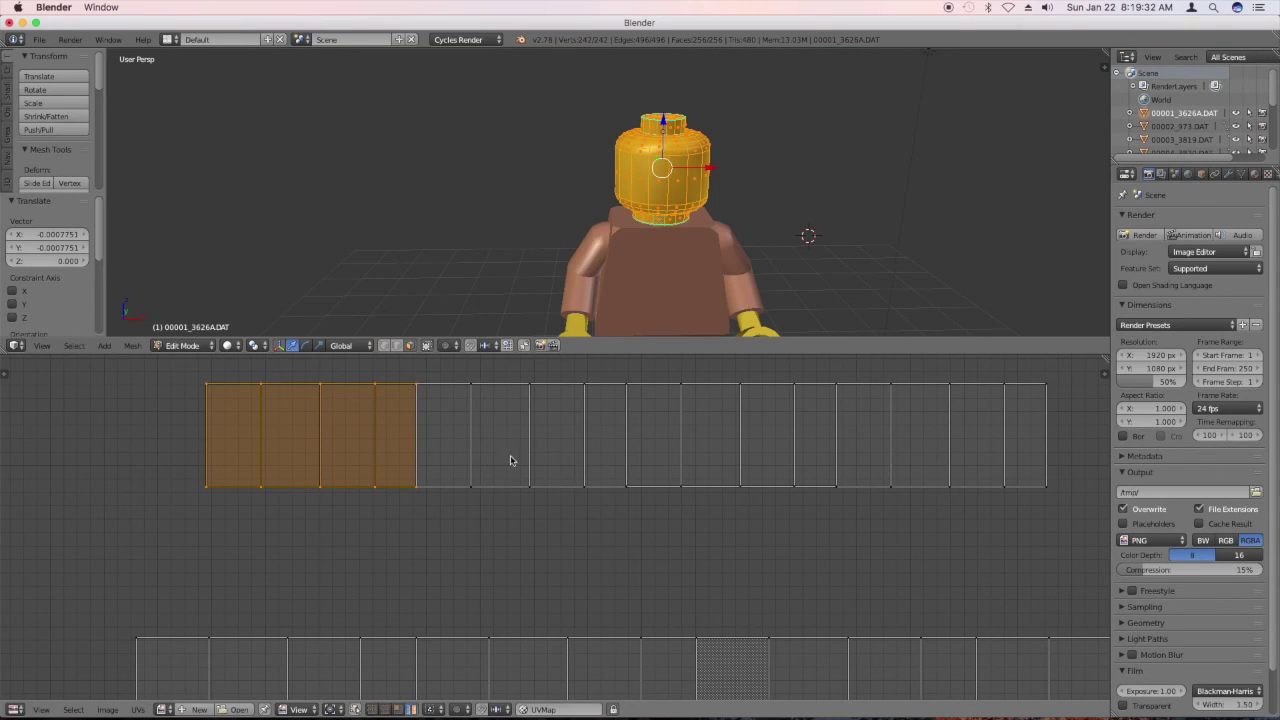
Start a UV layout export as a 1024 by 1024 PNG image with the fill opacity set to 0.00.
scroll(642, 488, down, 10)
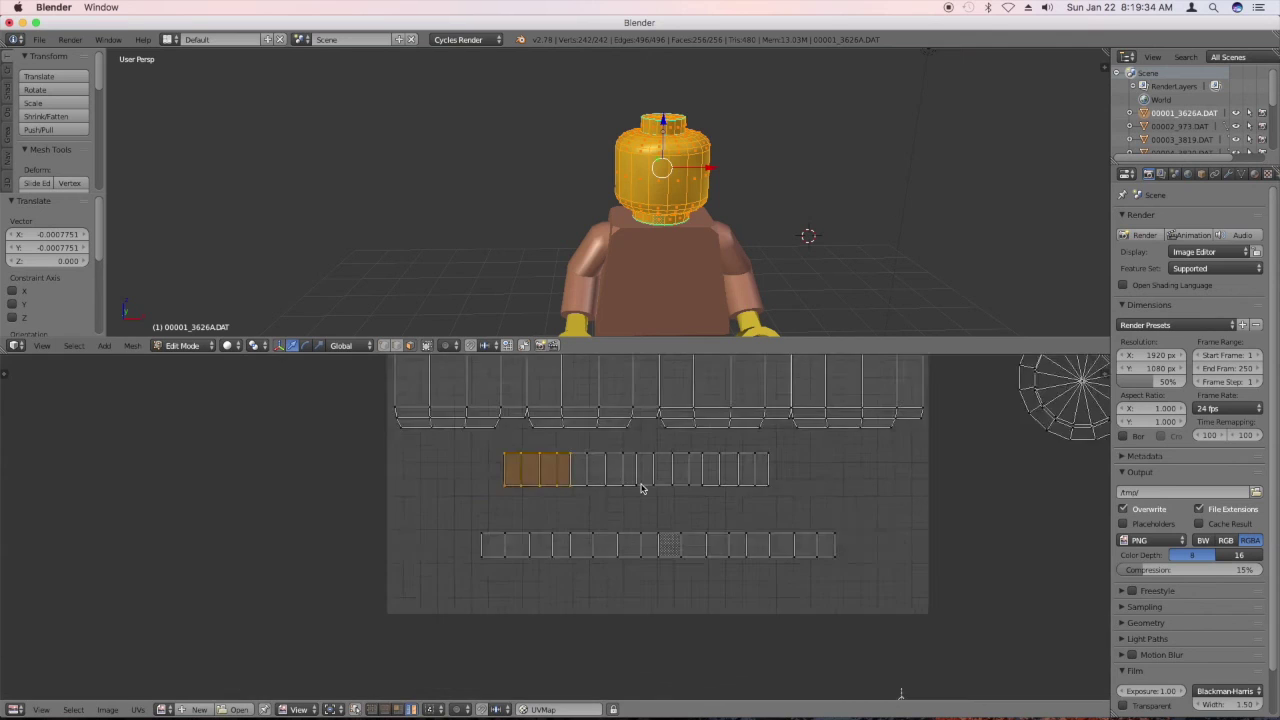
scroll(642, 488, down, 3)
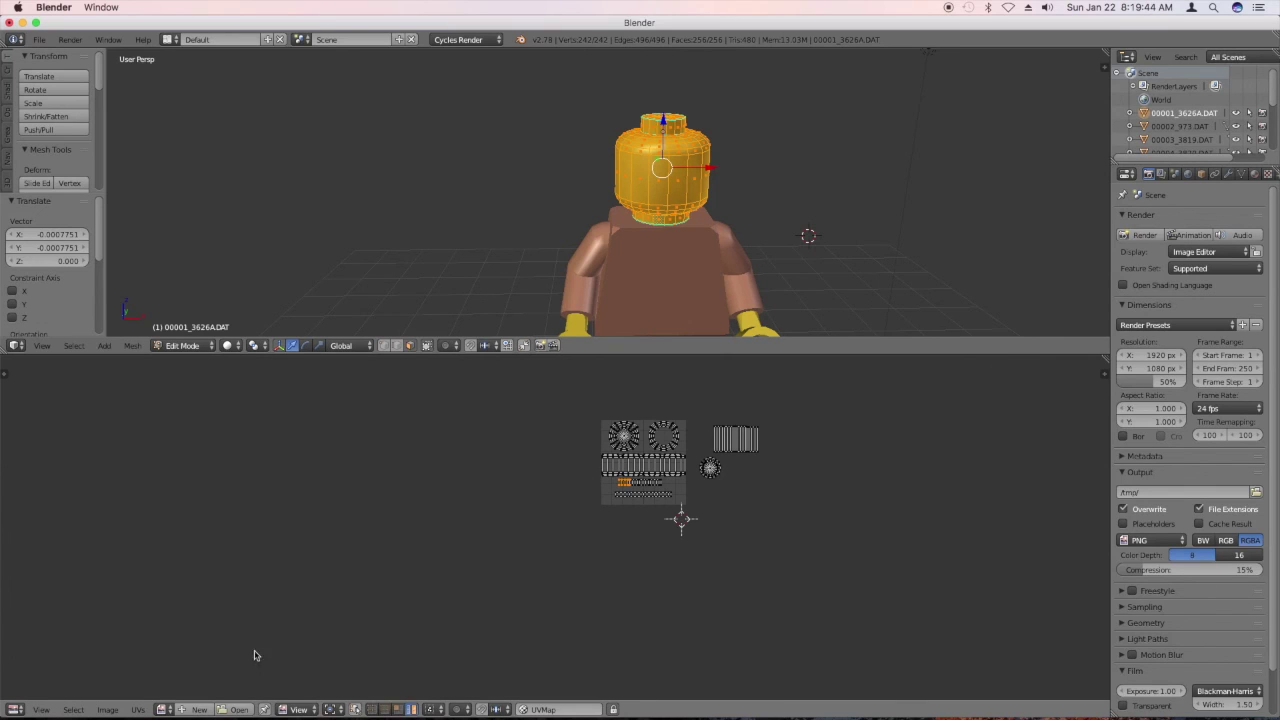
click(139, 709)
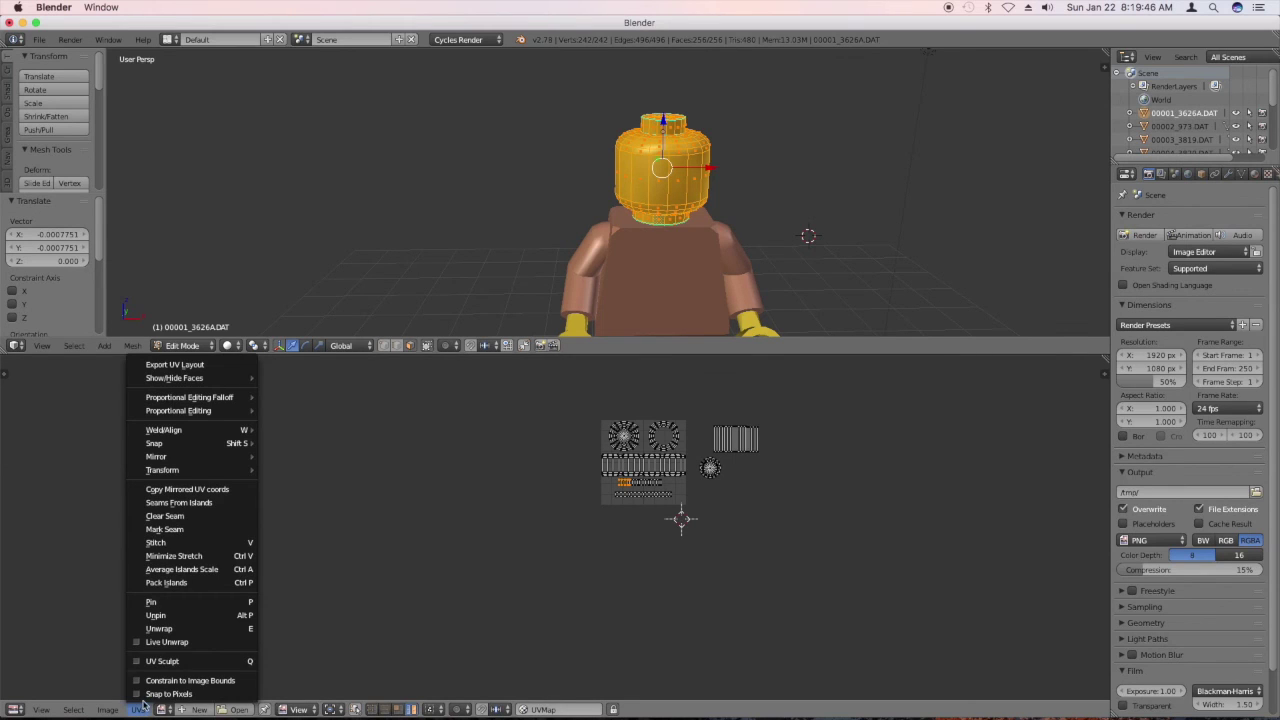
click(187, 366)
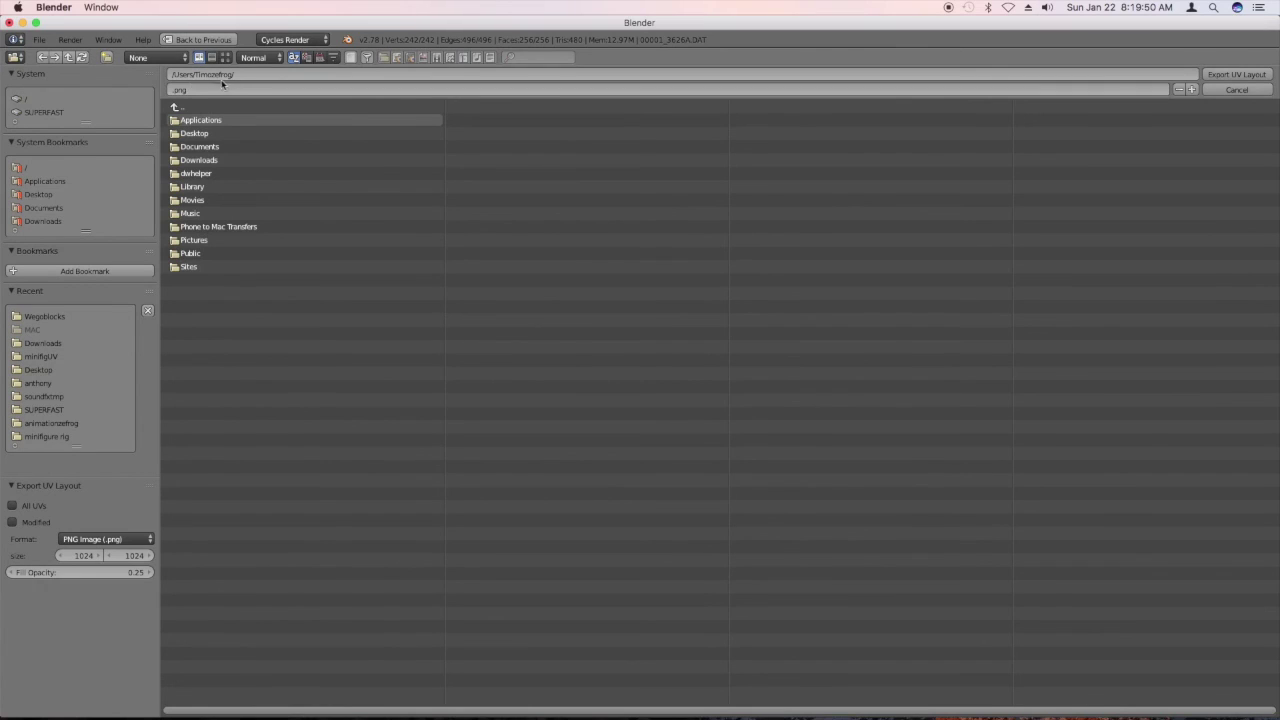
click(181, 90)
drag(46, 572, 15, 572)
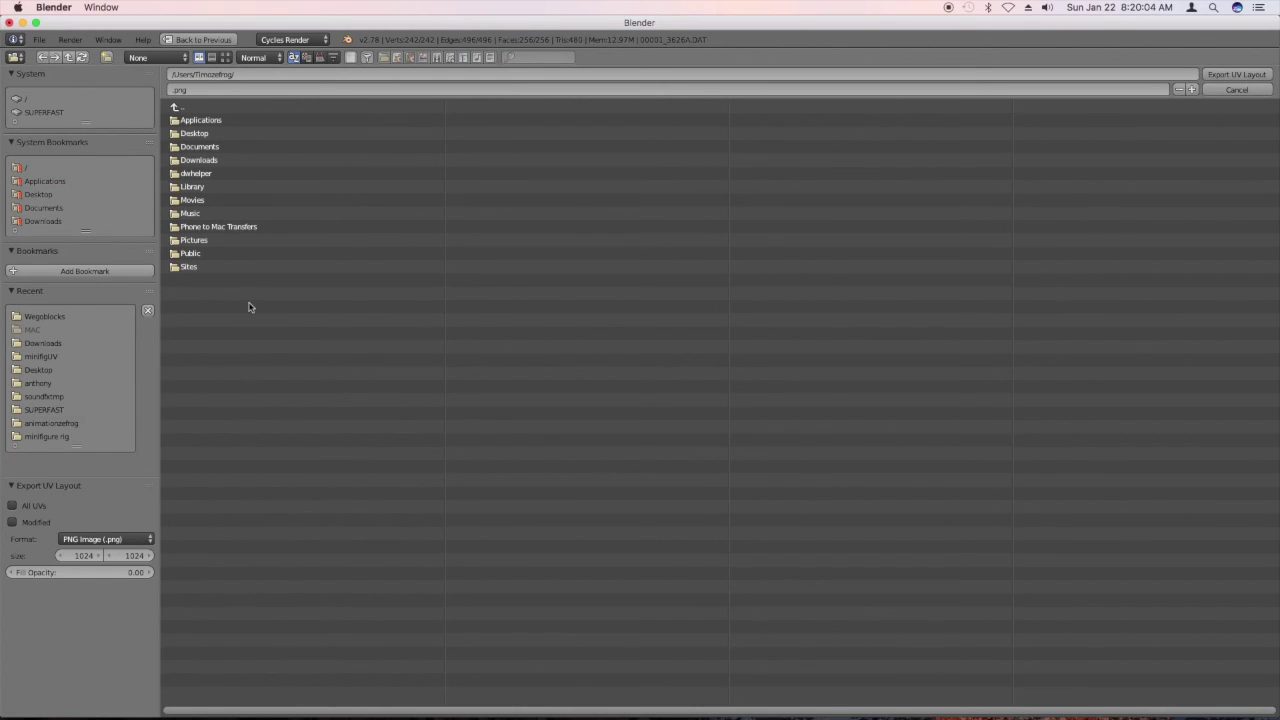
click(141, 540)
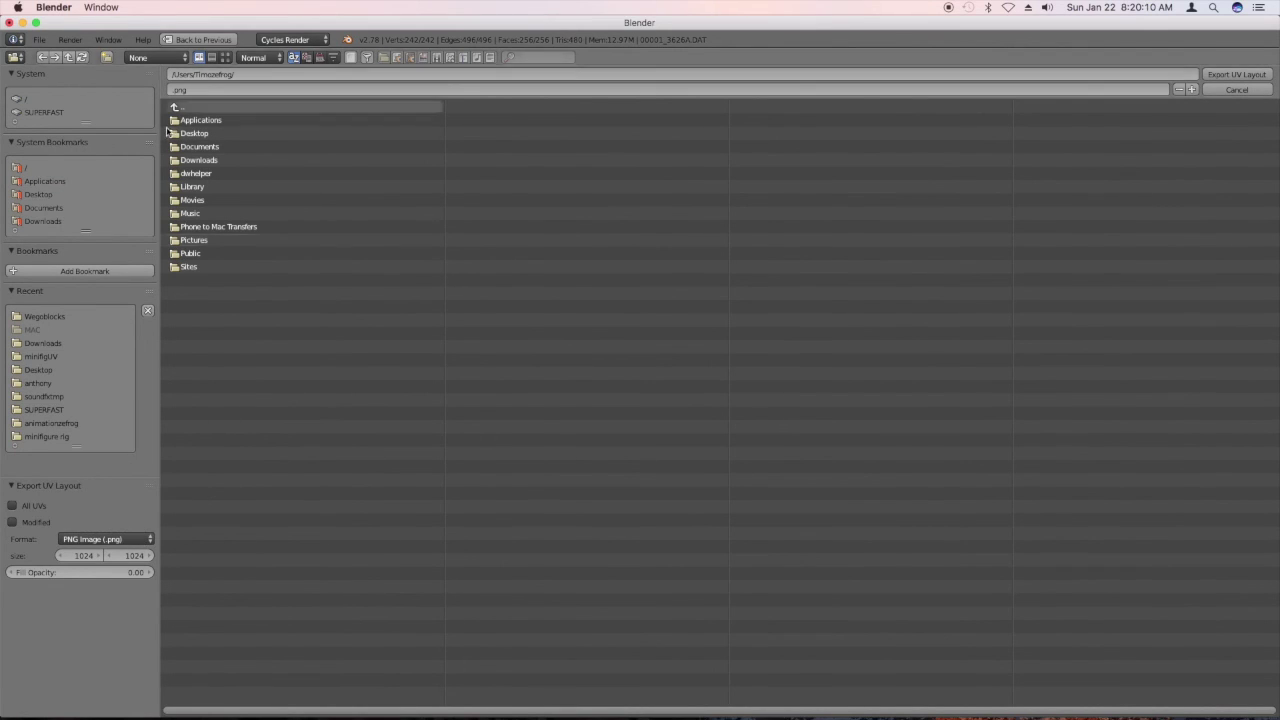
Name the file hectorheadUV.png and export the UV layout to the Wegoblocks folder on the Desktop.
click(178, 90)
text(hecto)
text(rge)
text(headUV)
click(206, 135)
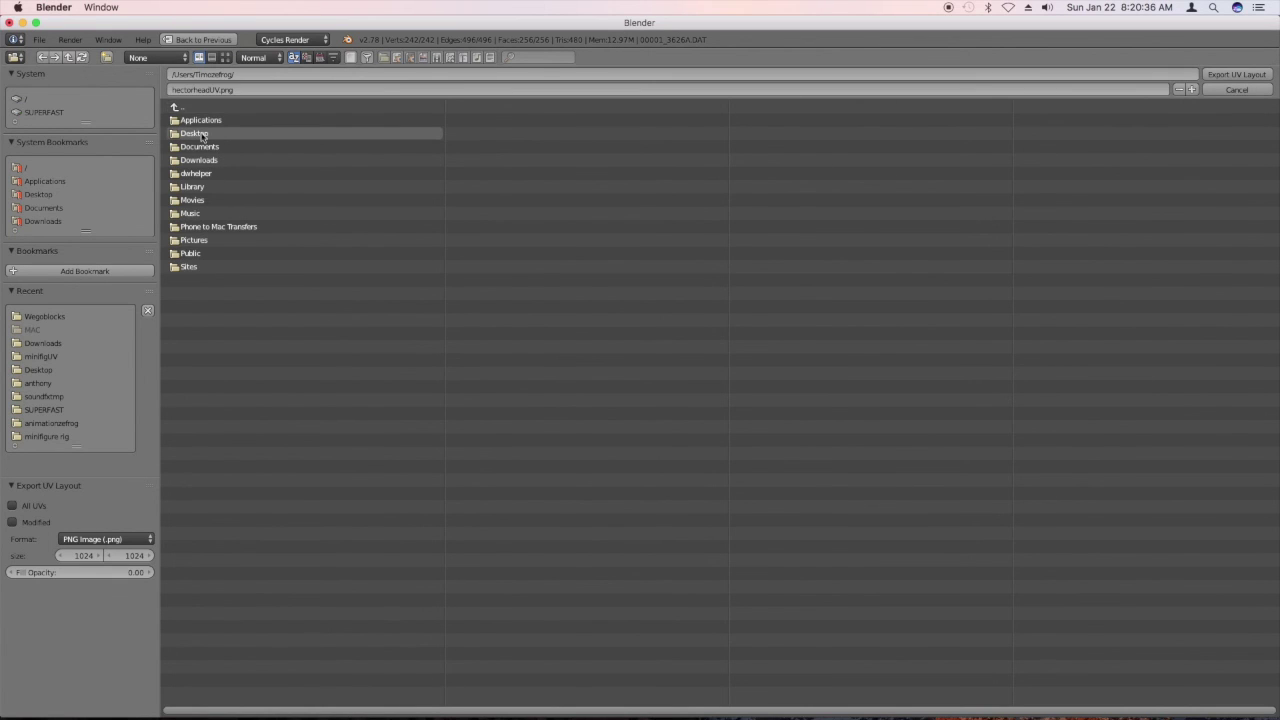
double_click(207, 136)
double_click(221, 256)
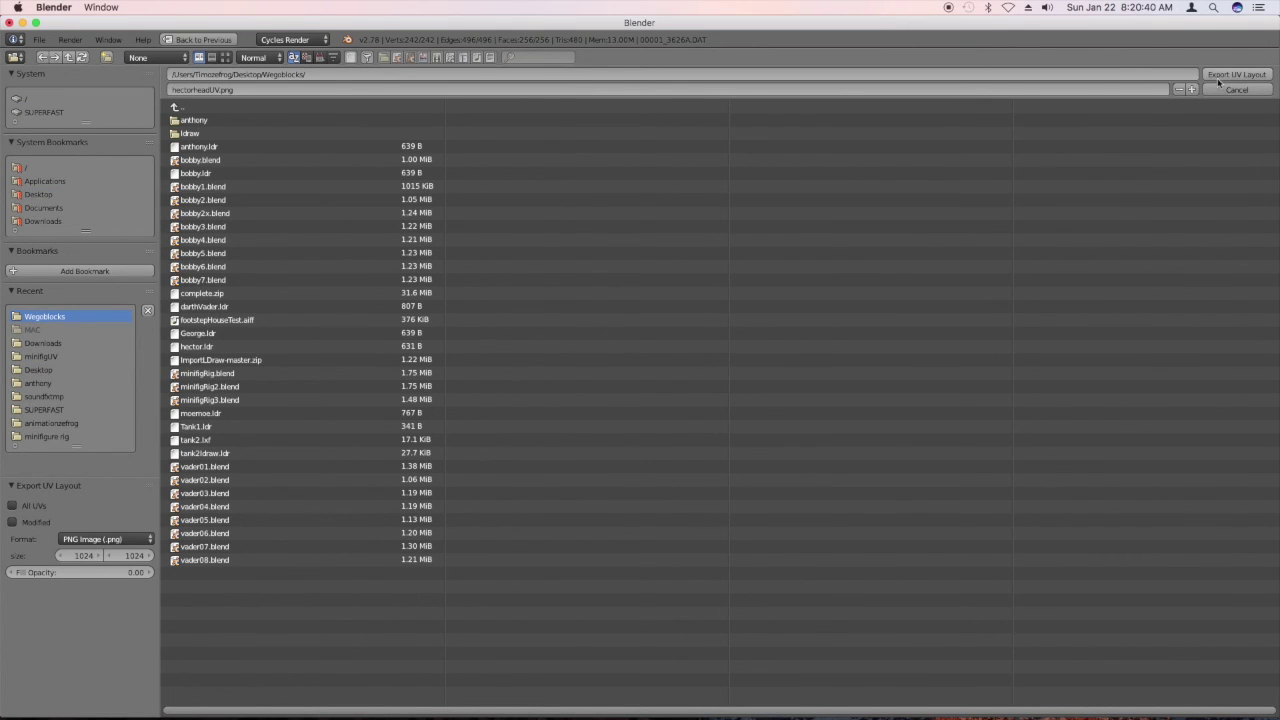
click(1218, 80)
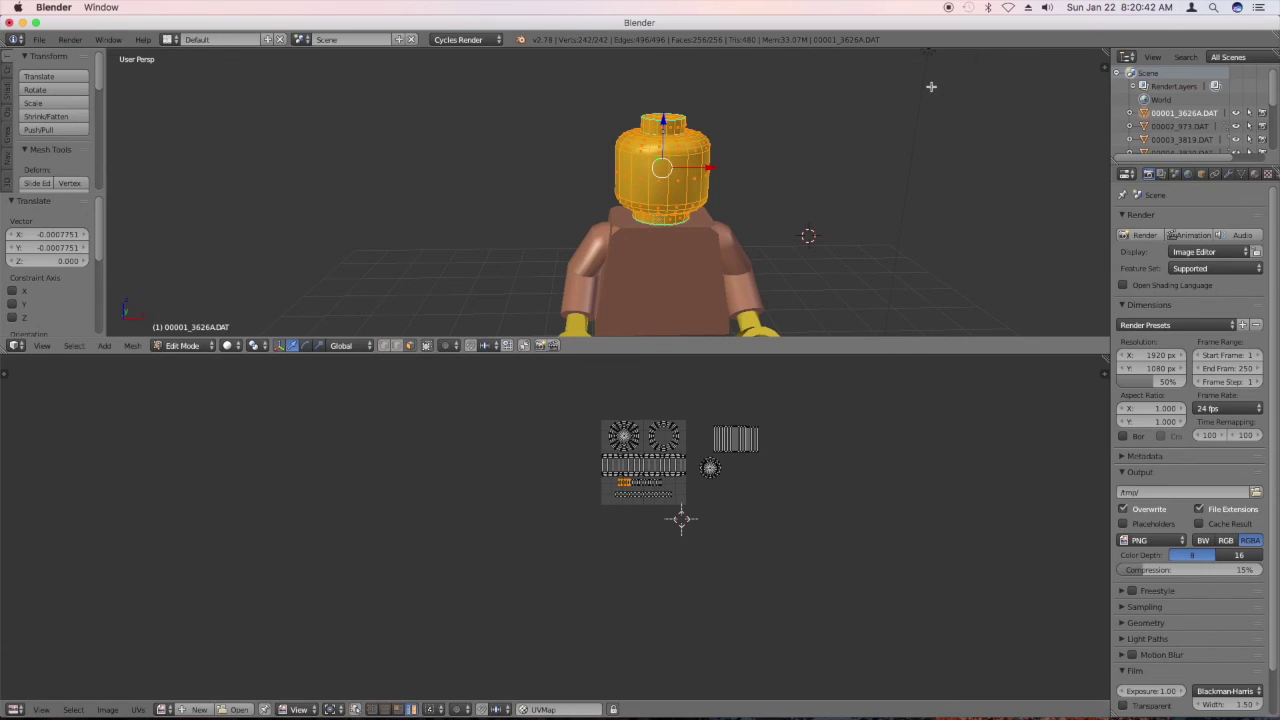